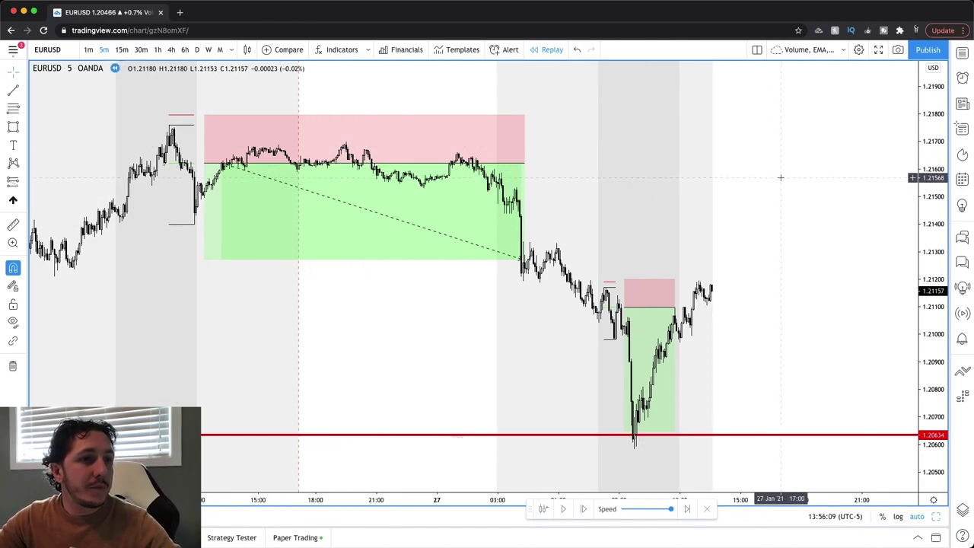
Restart the bar replay from about 13:00 on 27 January and bring the marked short trades into view.
left_click(545, 510)
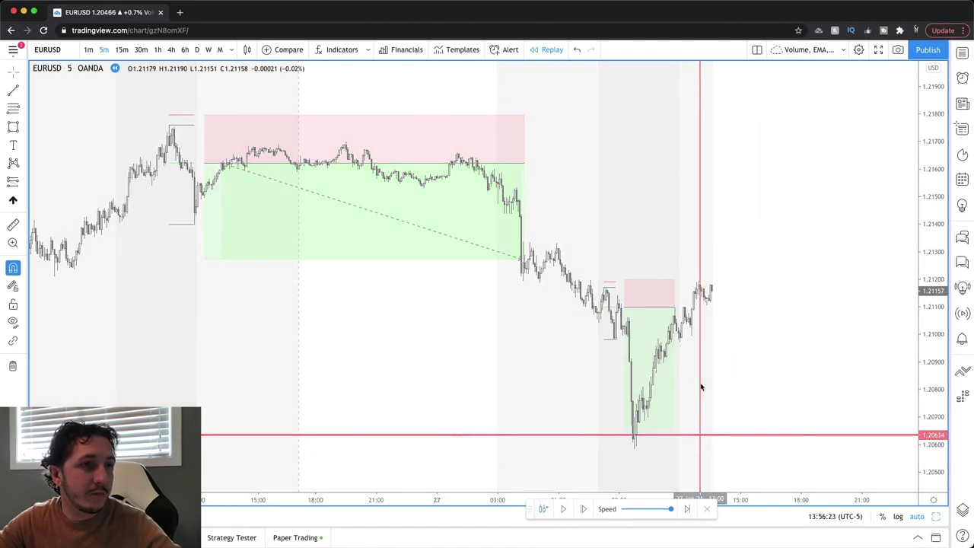
left_click(701, 388)
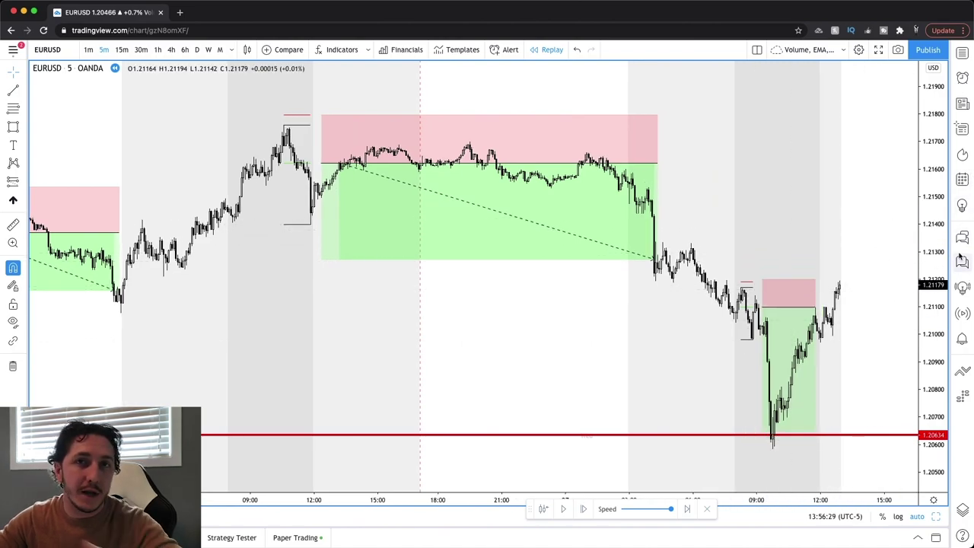
scroll(913, 254, "down", 1)
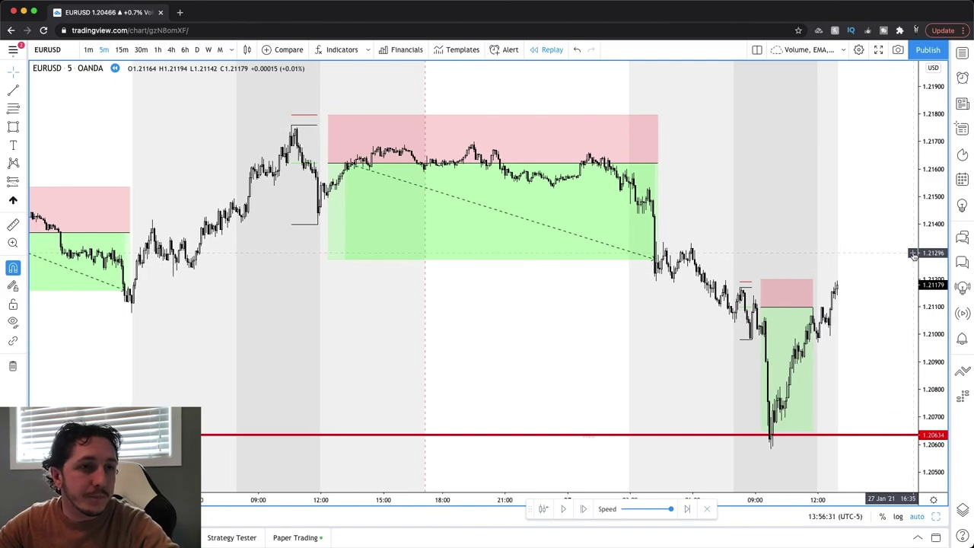
scroll(859, 241, "up", 1)
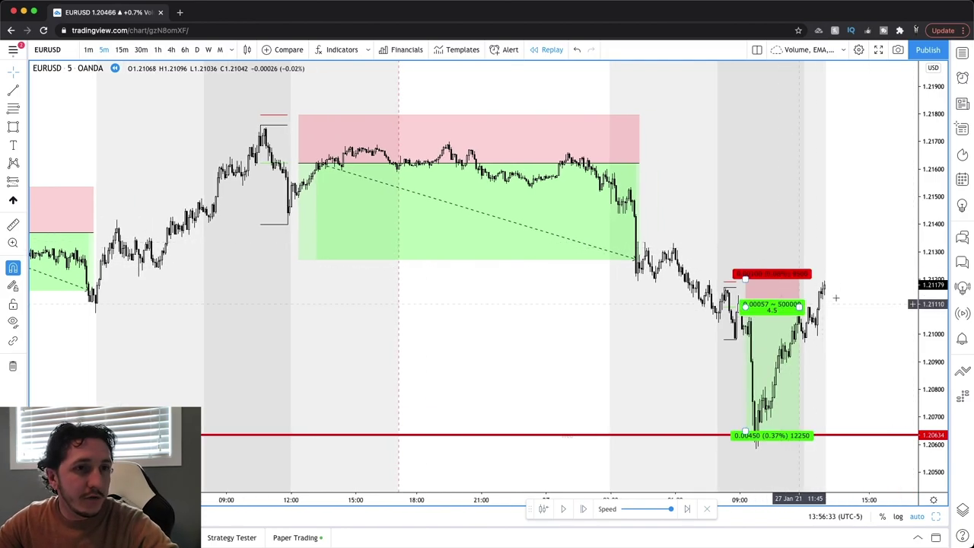
scroll(835, 297, "up", 2)
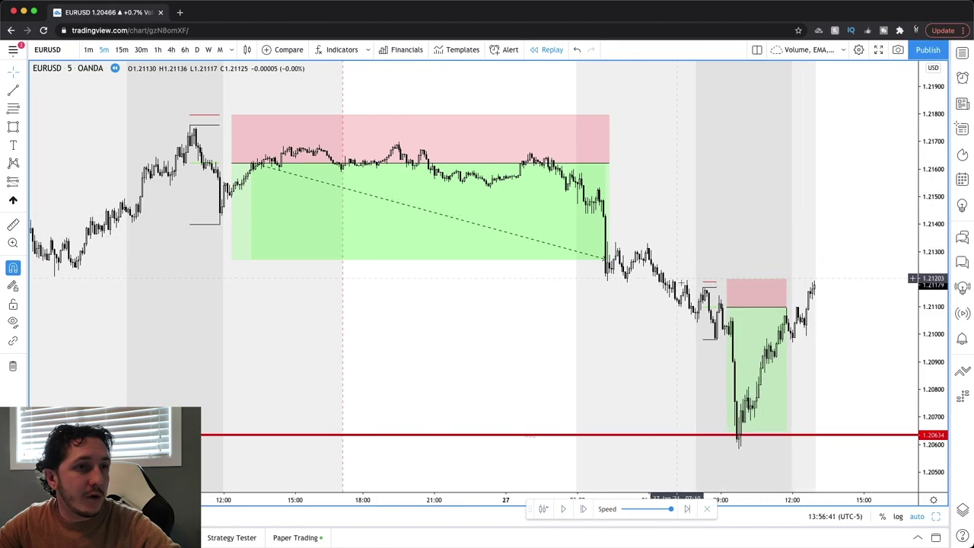
scroll(710, 289, "right", 3)
scroll(709, 289, "right", 5)
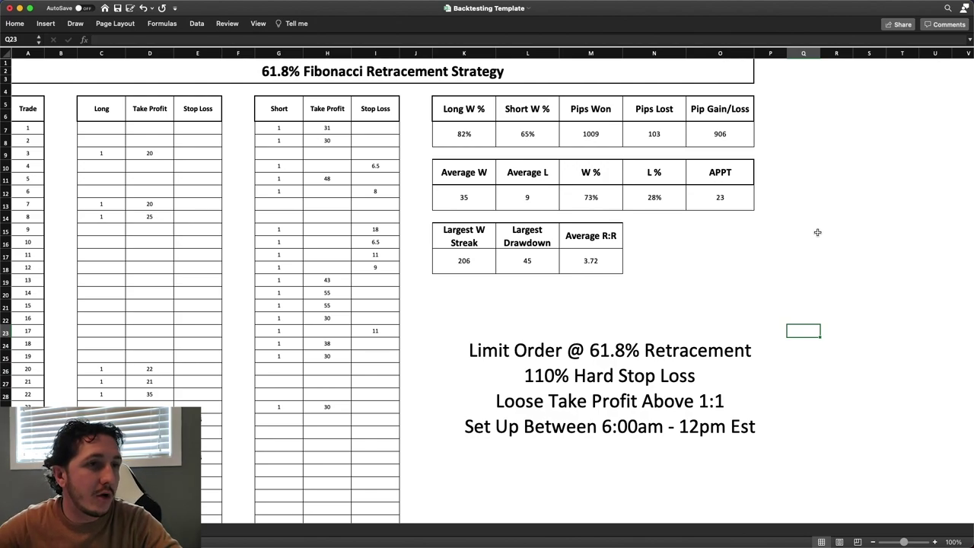
In the Backtesting Template spreadsheet, go through the limit order, hard stop loss, take profit and setup time rules one by one.
left_click(858, 164)
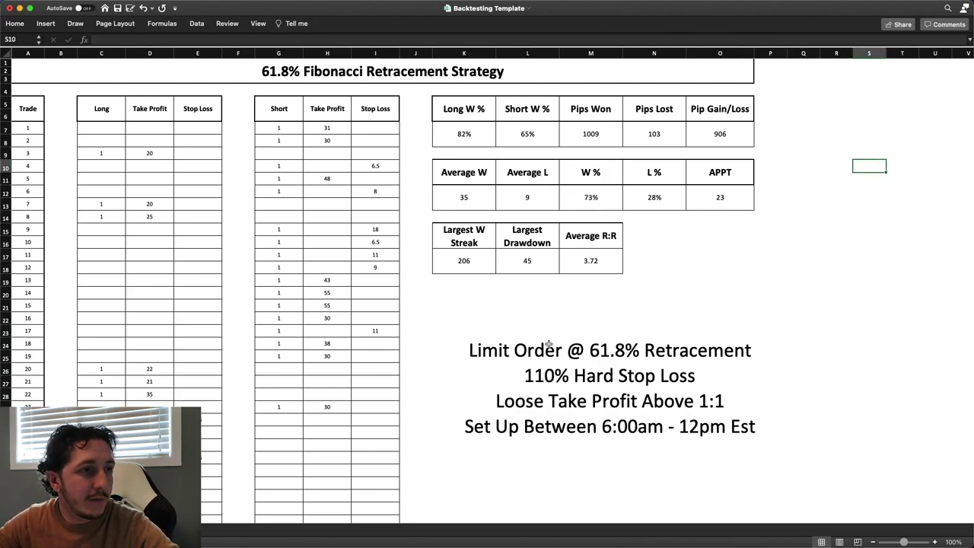
left_click(490, 350)
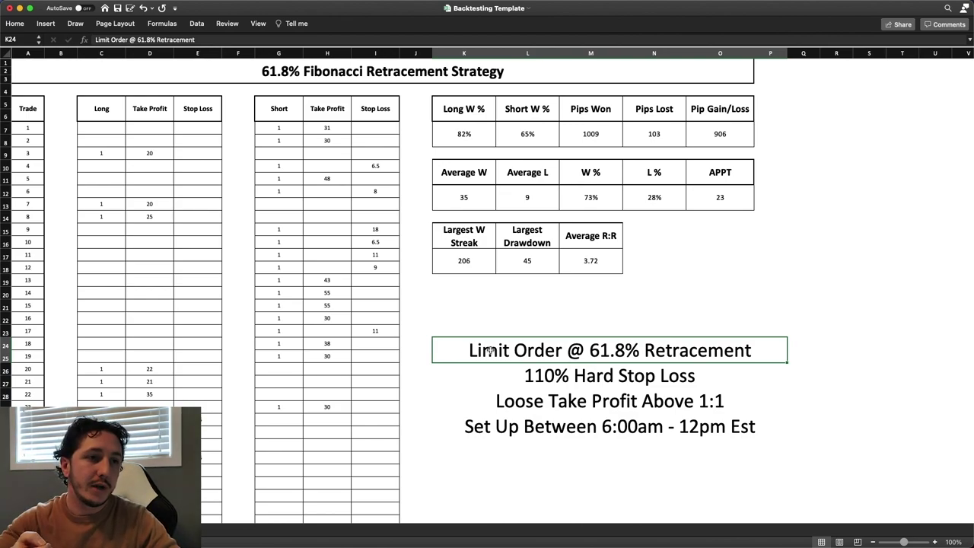
left_click(540, 373)
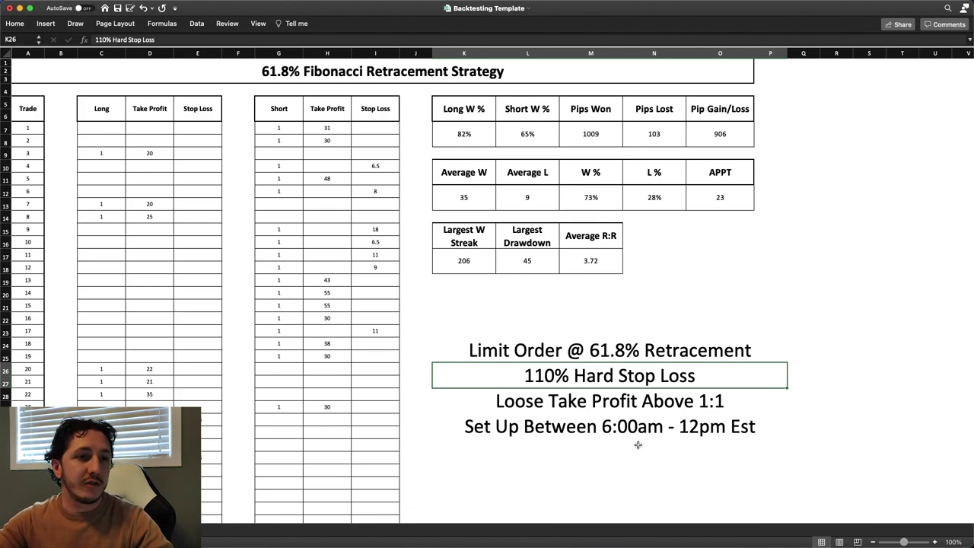
left_click(711, 404)
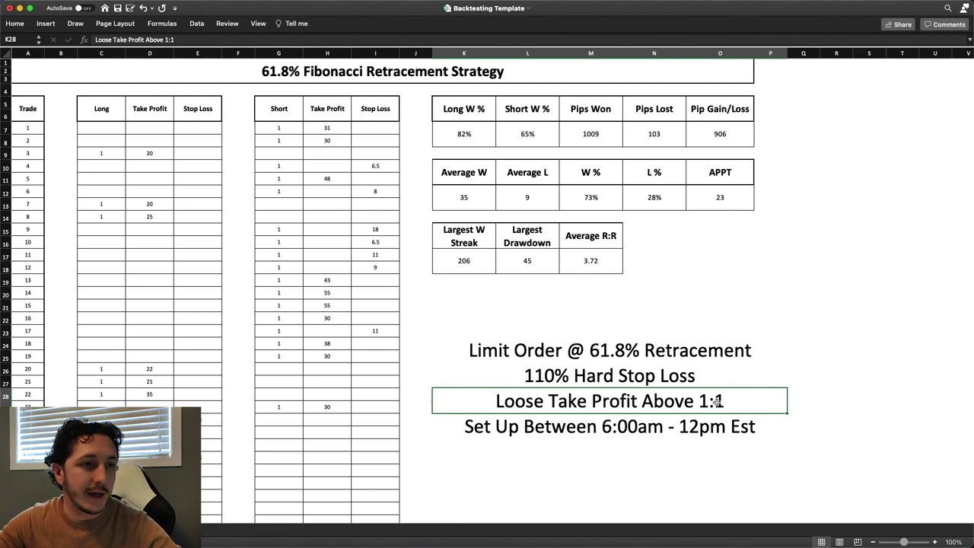
left_click(505, 423)
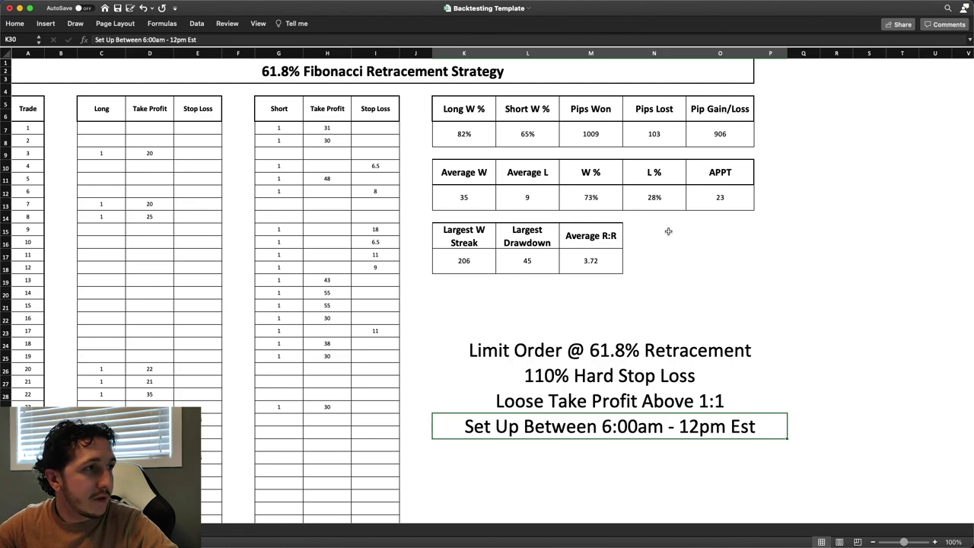
Switch back to the TradingView chart and draw an example Fibonacci retracement beyond the last candle, from about 1.21561 down to 1.21026.
key("super+Tab")
scroll(304, 213, "right", 5)
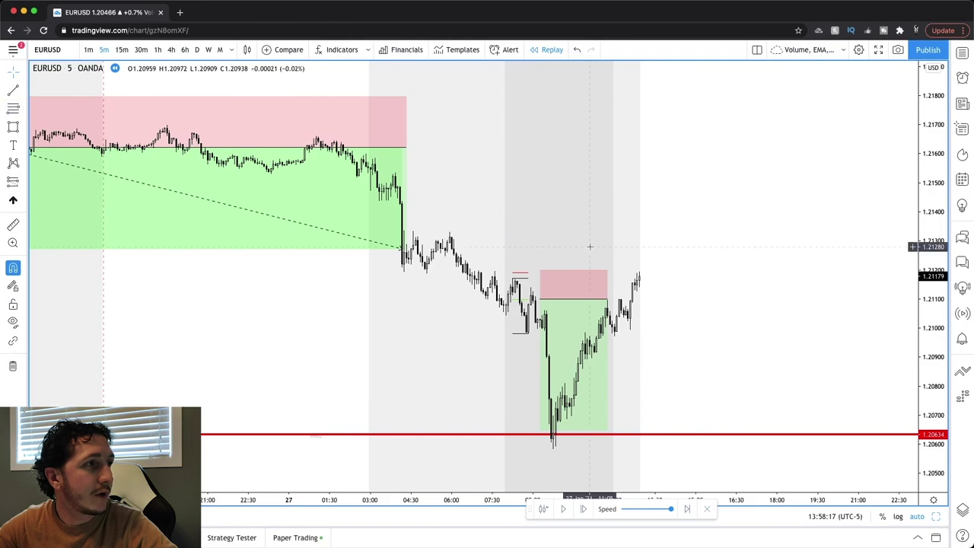
left_click(676, 166)
left_click(789, 319)
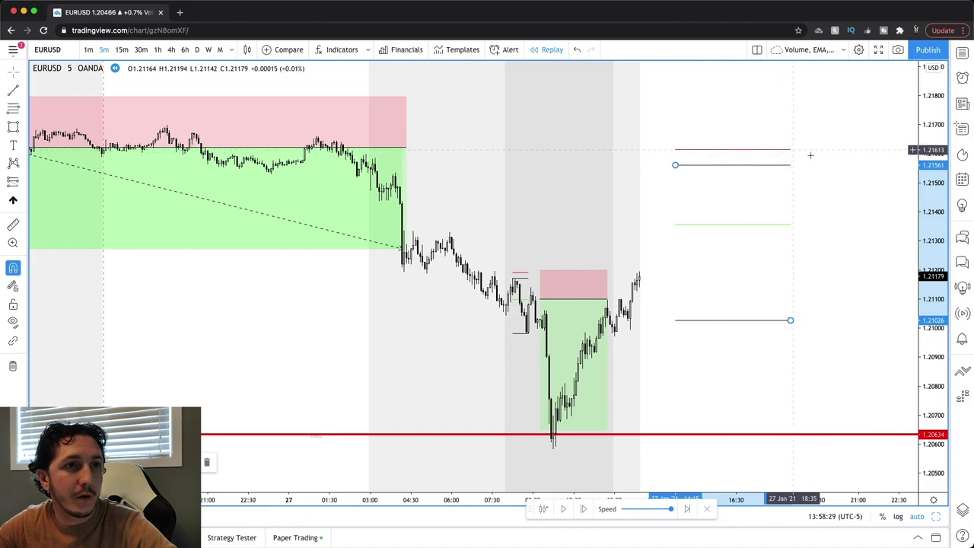
Place a short position at the example's 61.8% level, with the stop at about 1.21618 and the target 0.00600 below entry.
left_click(45, 163)
left_click(13, 181)
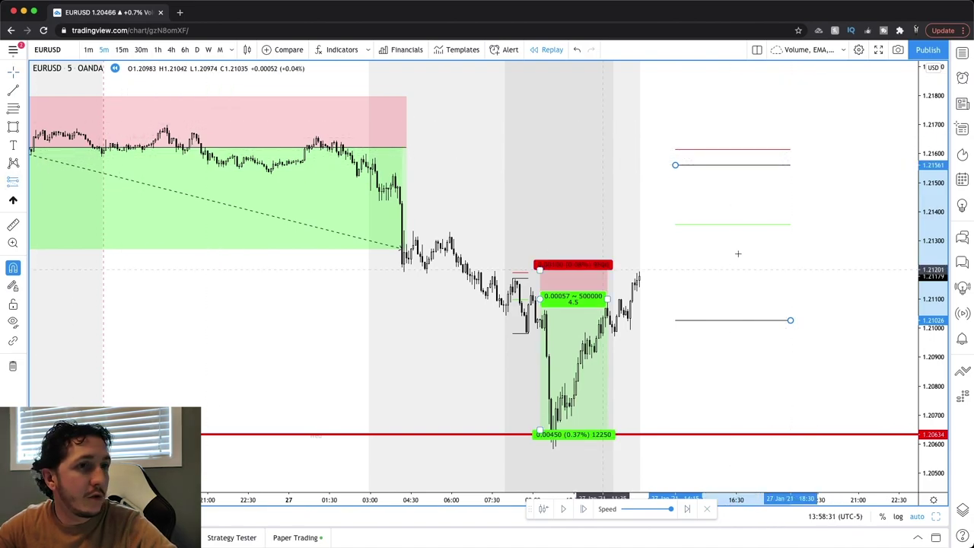
left_click(810, 223)
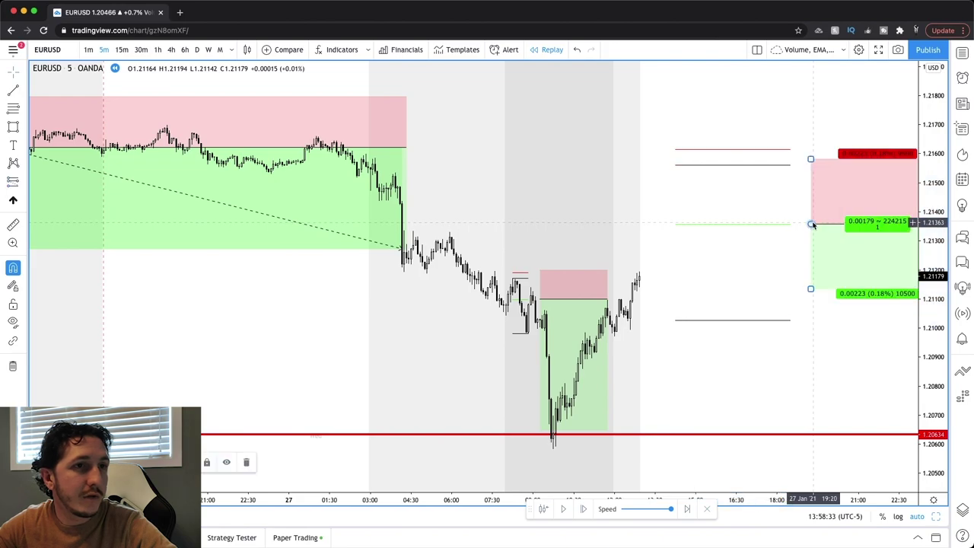
left_click_drag(810, 158, 810, 149)
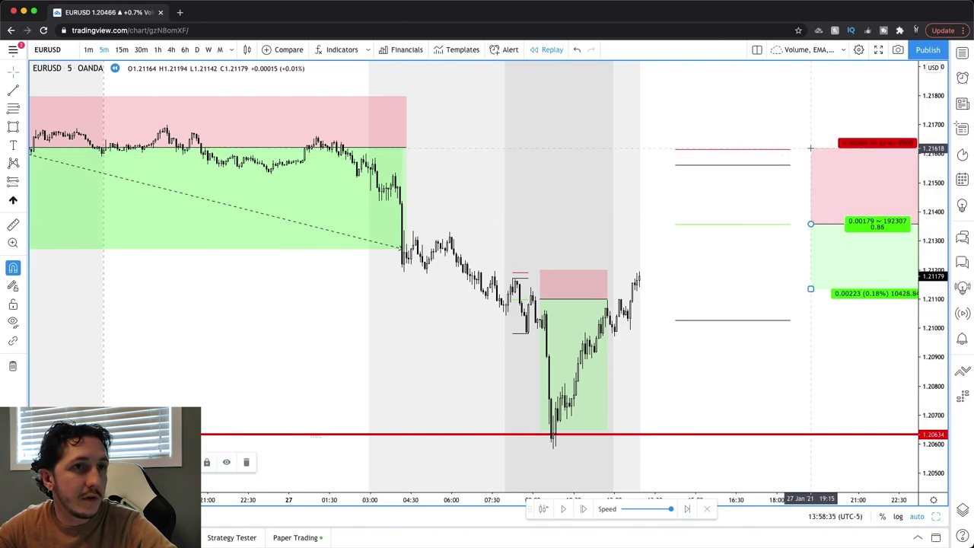
left_click_drag(811, 288, 812, 397)
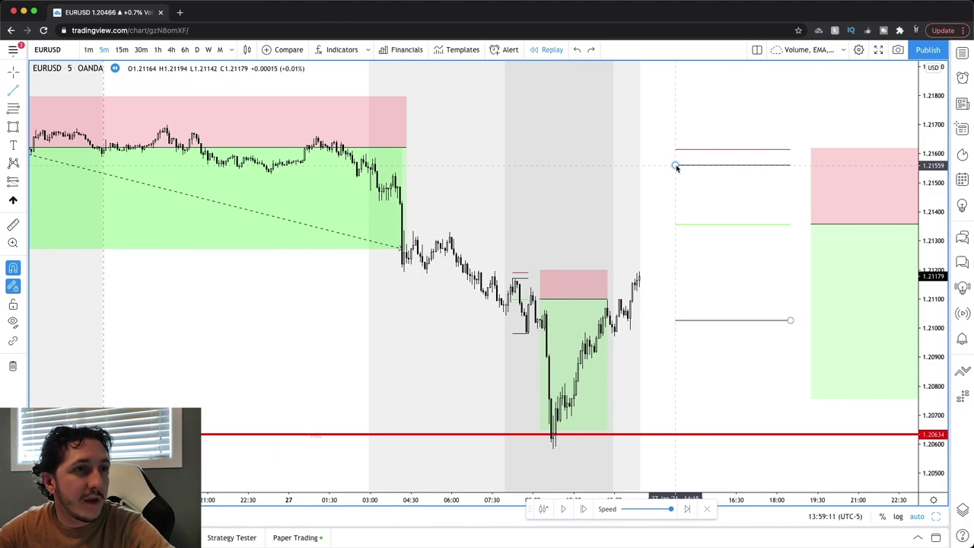
Sketch the example price path with trend lines from about 1.21559 down to 1.21026, up to 1.21356 and down to 1.20761.
left_click_drag(675, 165, 731, 319)
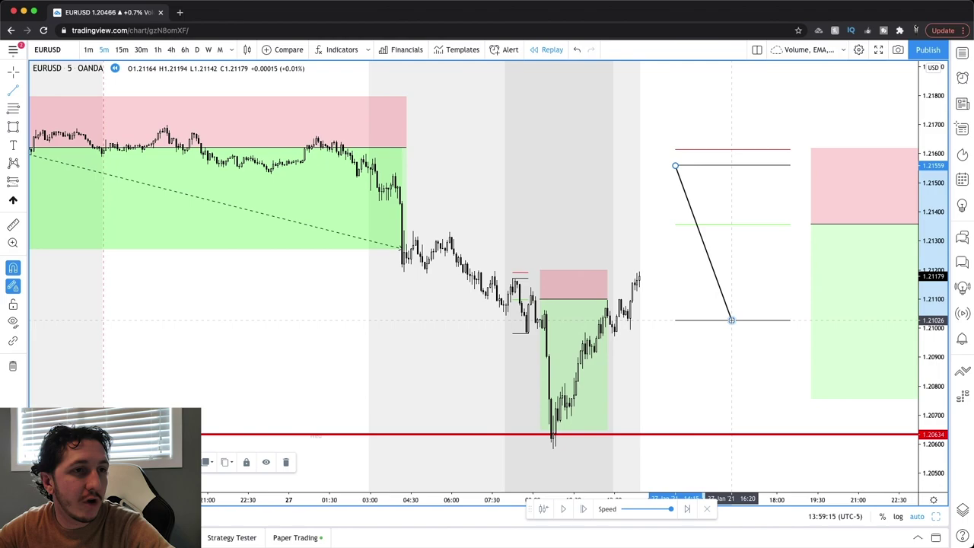
left_click(731, 319)
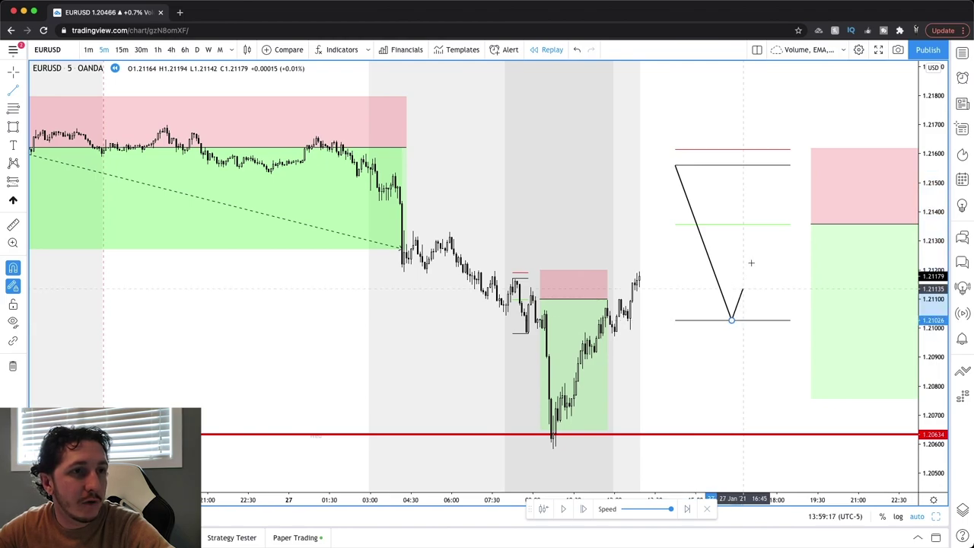
left_click(765, 224)
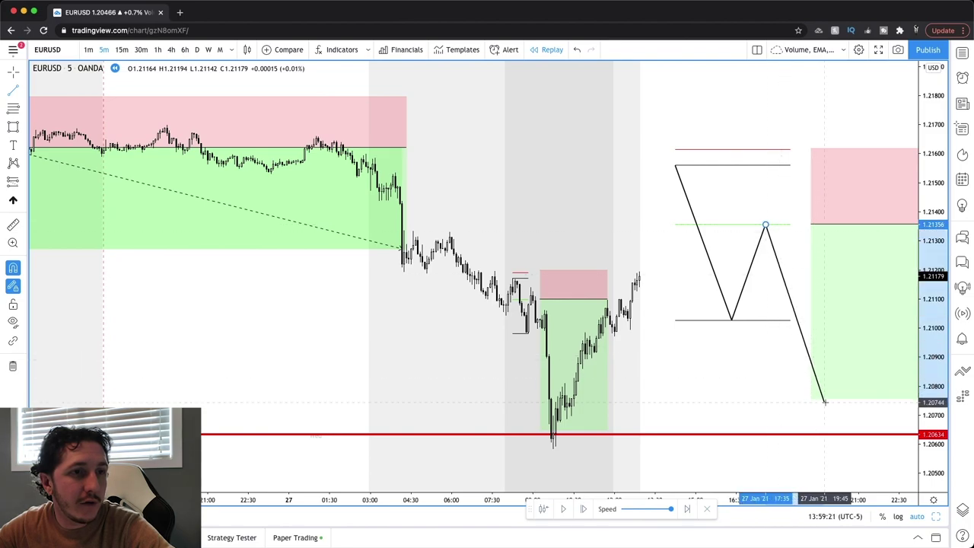
left_click(824, 397)
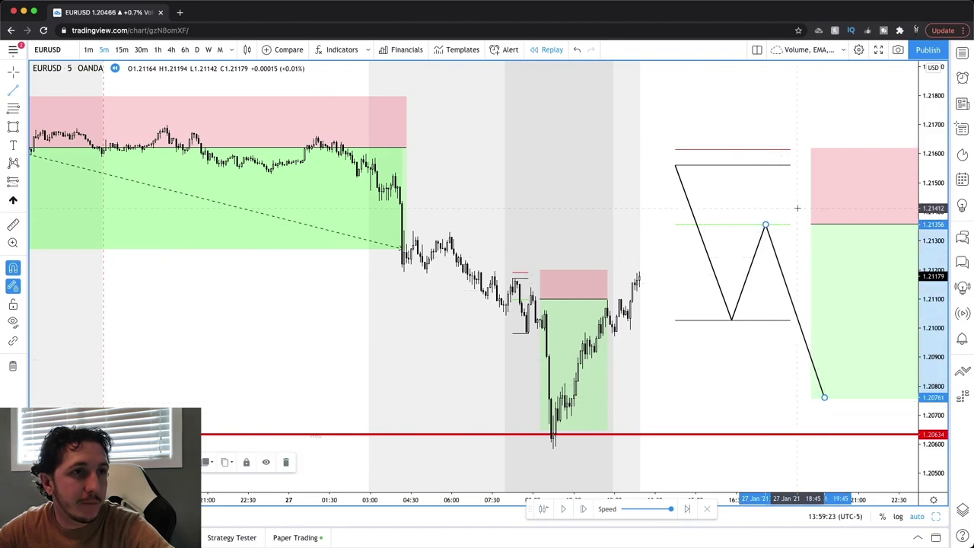
Draw short marker lines from the example's 110% and 100% levels toward the position's stop zone, at about 1.21613 and 1.21561.
left_click(761, 150)
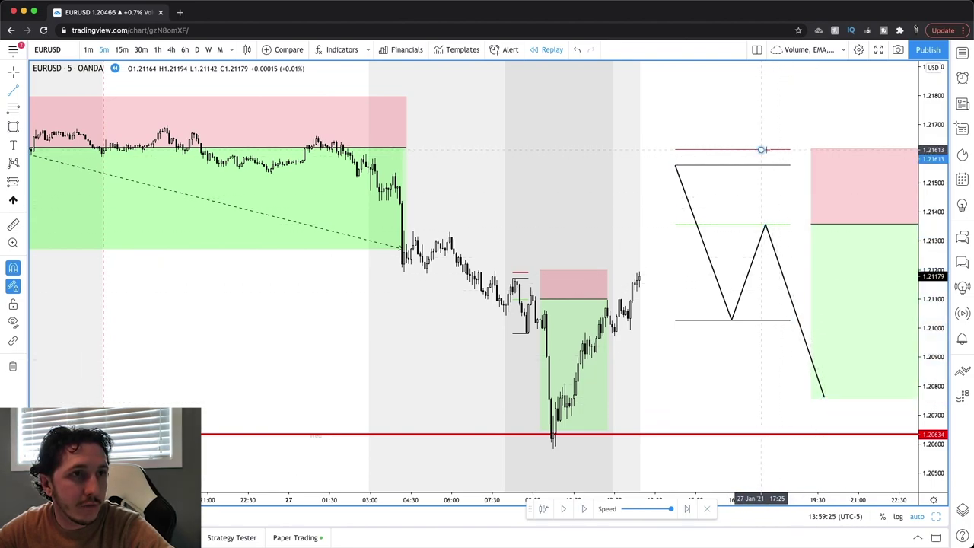
left_click(805, 150)
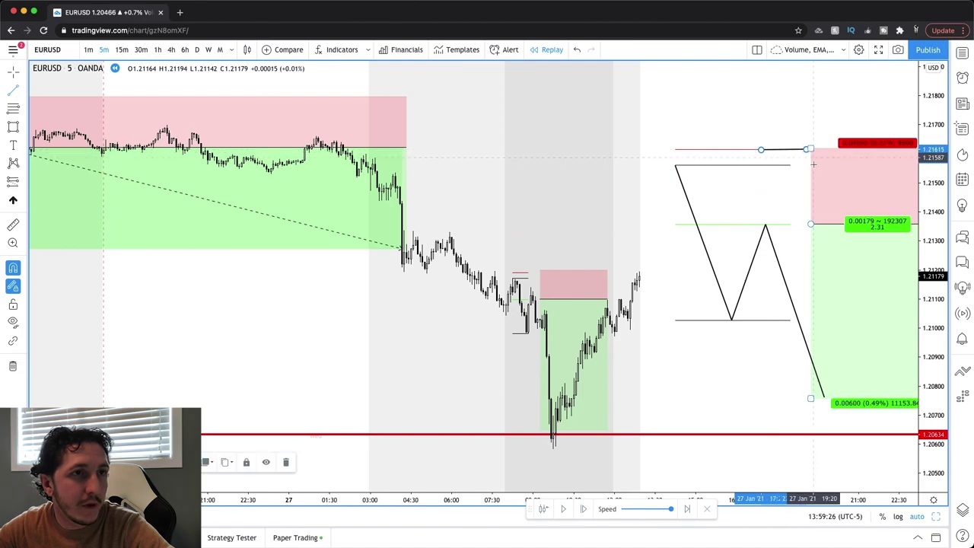
left_click(772, 165)
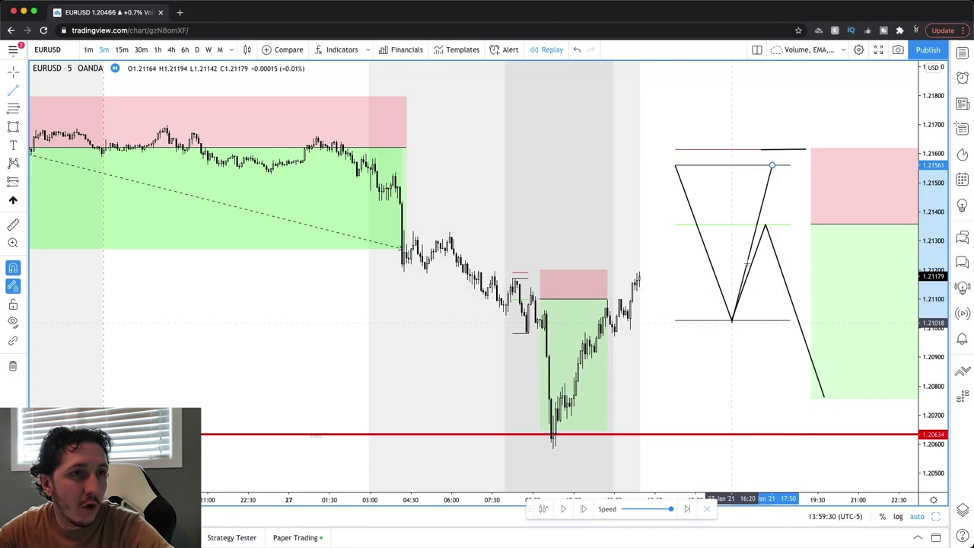
left_click(803, 164)
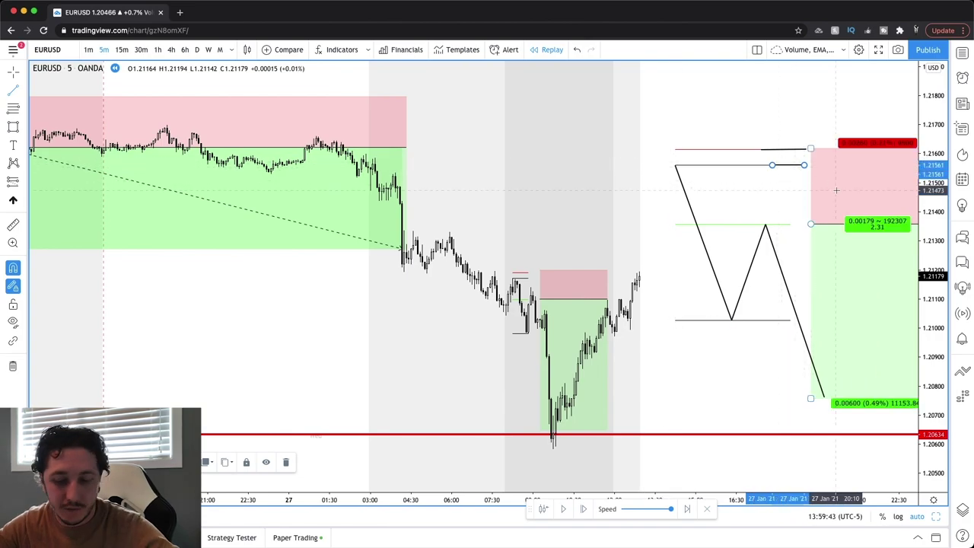
Remove the sketched trend and marker lines, keeping the example retracement and short position.
key("Delete")
key("super+z")
key("super+z")
key("super+z")
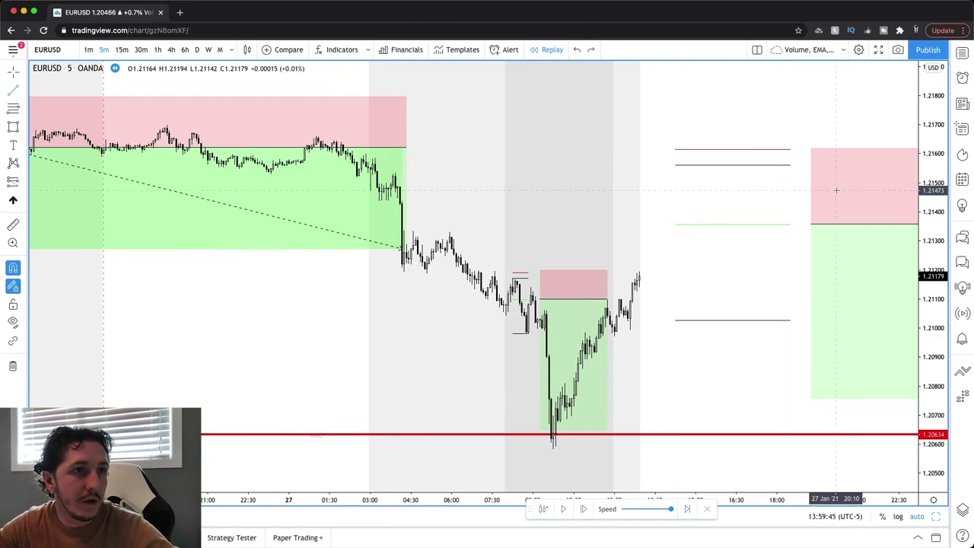
scroll(732, 129, "down", 2)
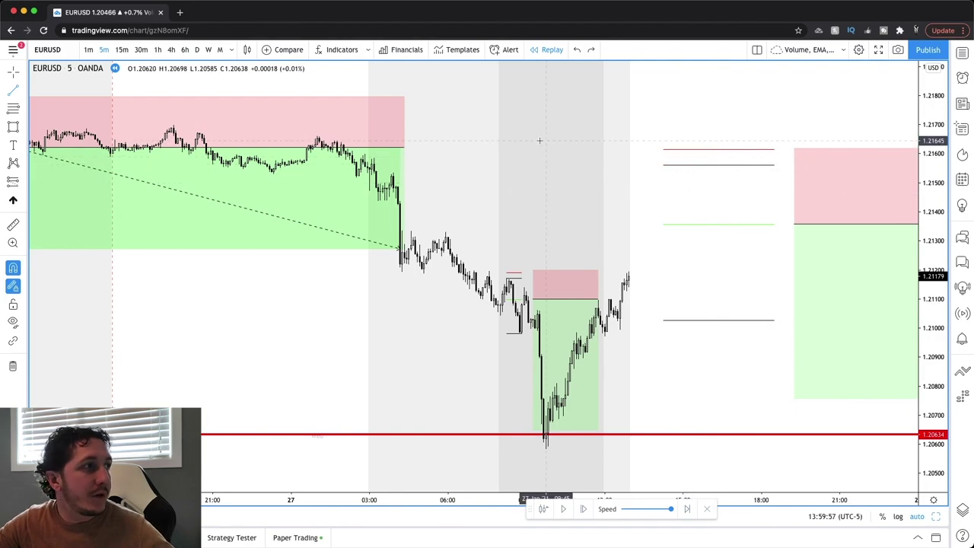
Turn off staying in drawing mode and delete the example Fibonacci retracement and short position.
left_click(13, 286)
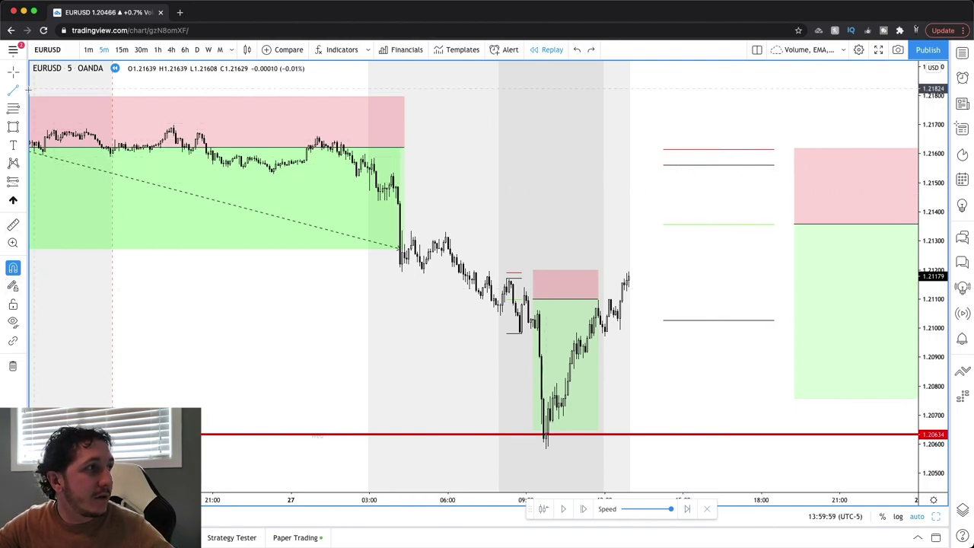
left_click(685, 164)
key("Delete")
left_click(867, 154)
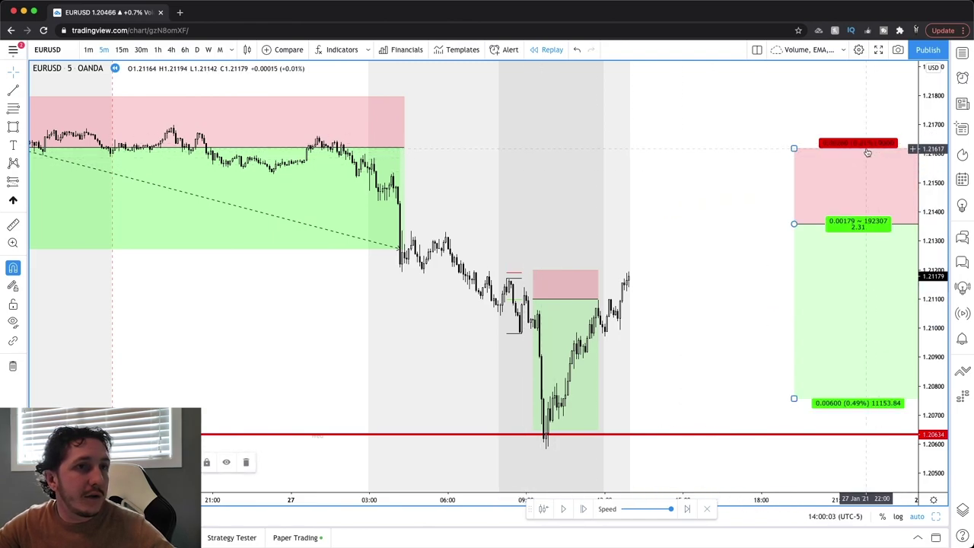
key("Delete")
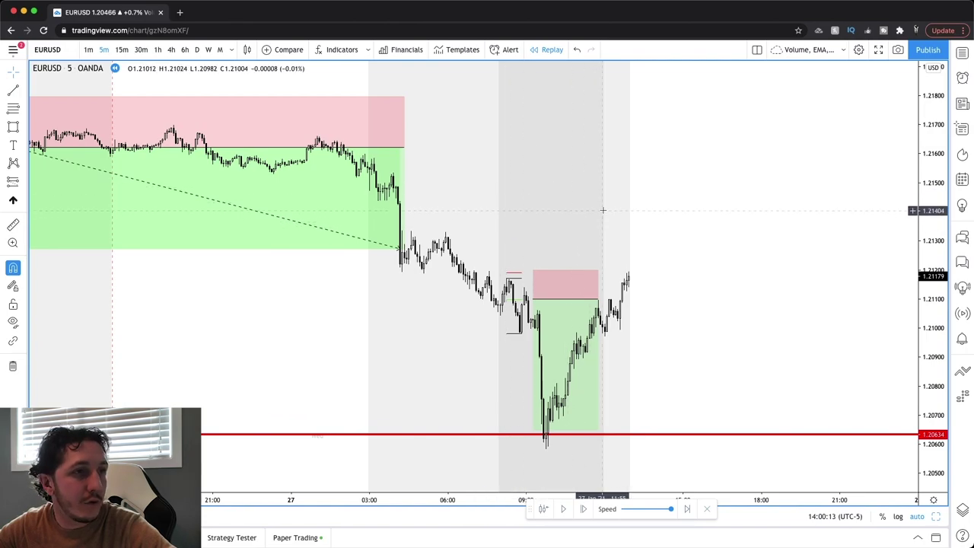
Examine the 26 January Fibonacci setup and its short trade, including the stop level, entry and take-profit target.
scroll(568, 218, "left", 5)
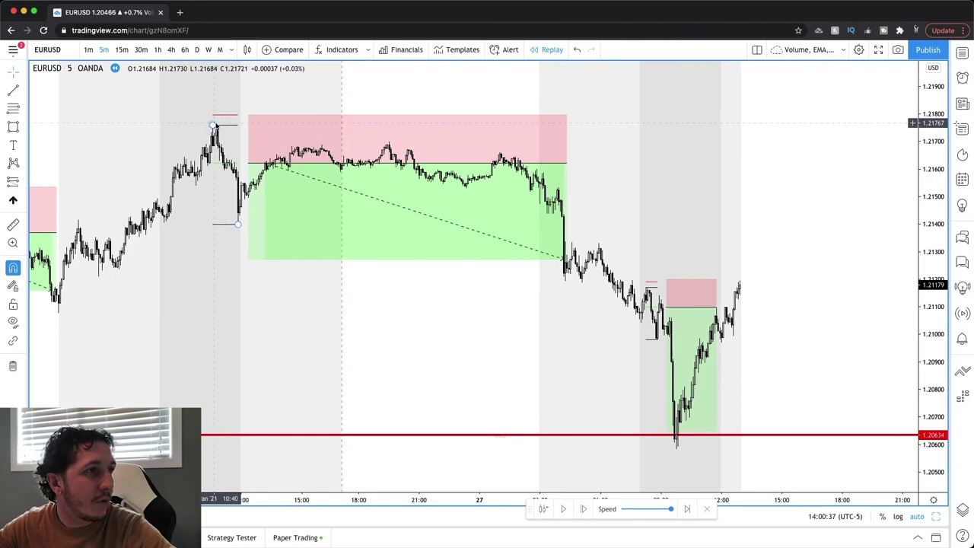
scroll(217, 168, "left", 1)
scroll(228, 168, "left", 3)
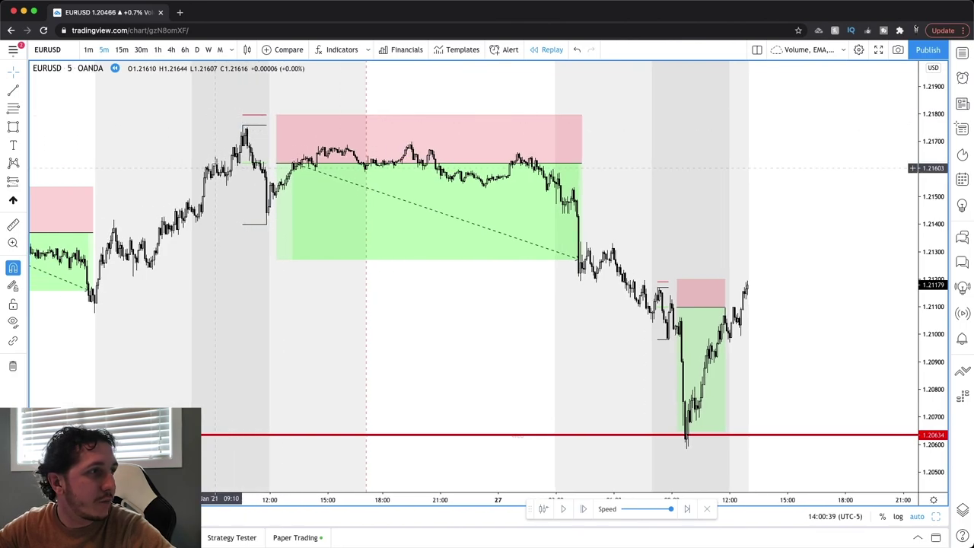
scroll(226, 170, "left", 2)
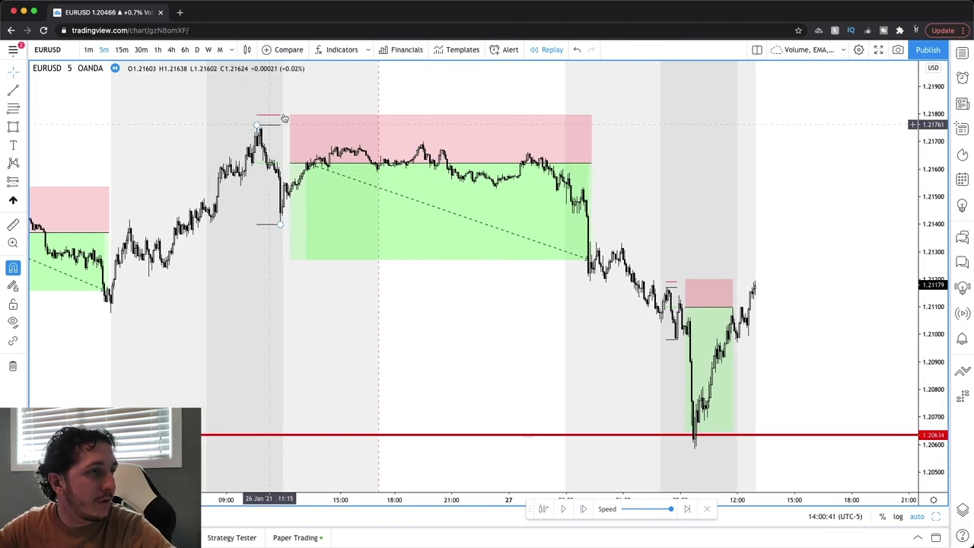
left_click(299, 208)
left_click(259, 102)
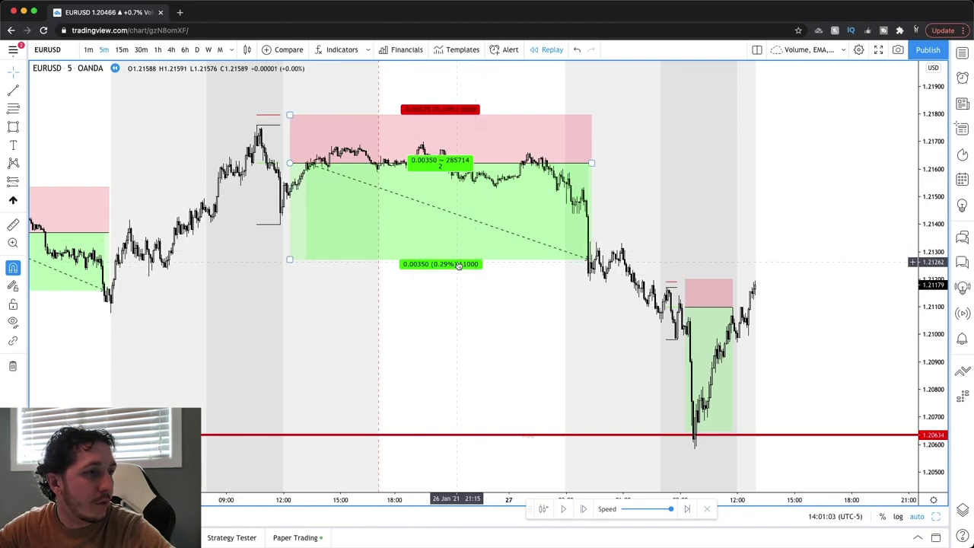
scroll(131, 270, "down", 2)
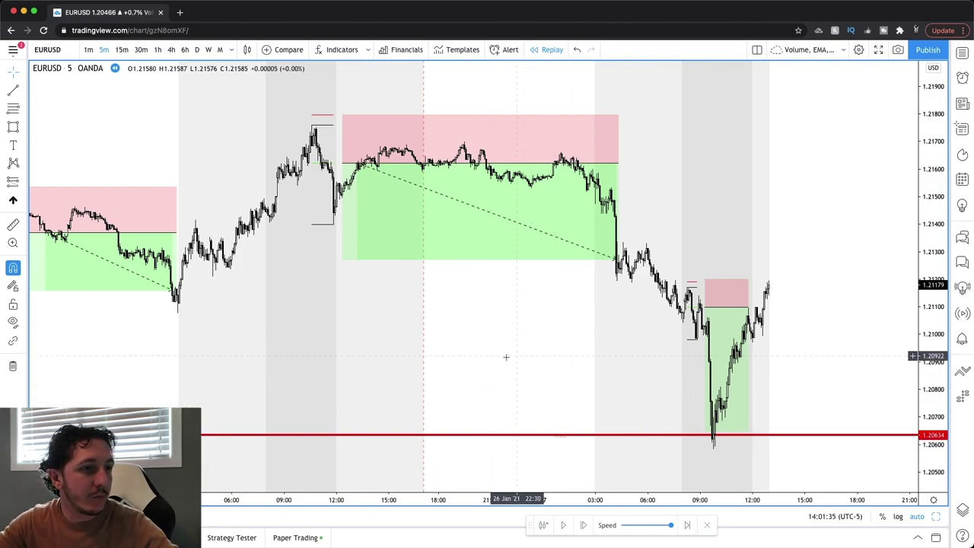
Select the 26 January short position and examine its take-profit level against the price drop early on 27 January.
mouse_move(540, 187)
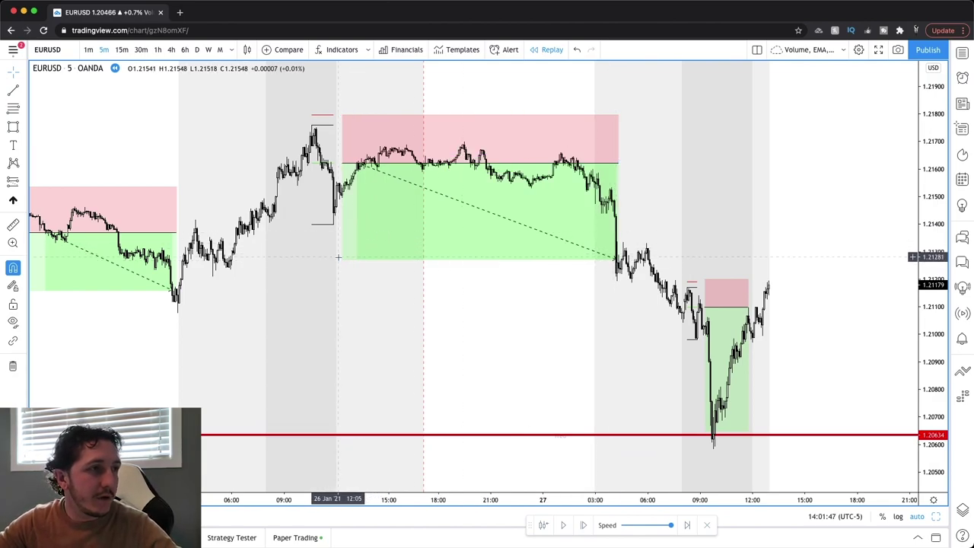
left_click(342, 260)
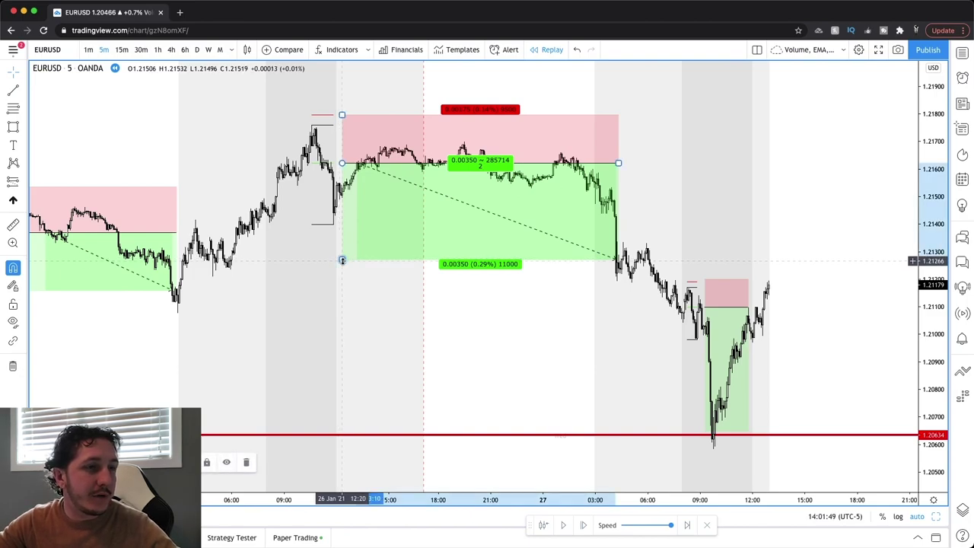
mouse_move(342, 263)
left_mouse_down()
mouse_move(344, 355)
mouse_move(342, 260)
left_mouse_up()
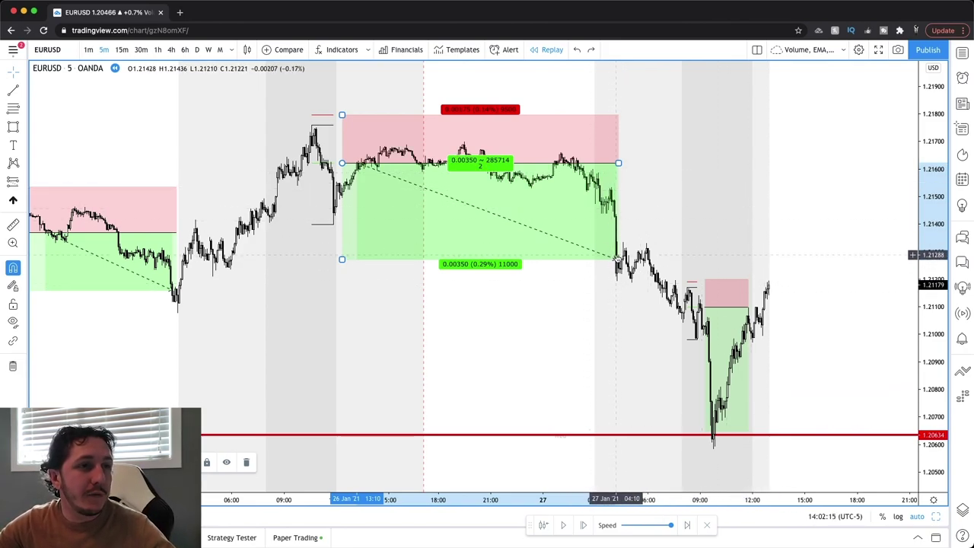
scroll(751, 239, "up", 3)
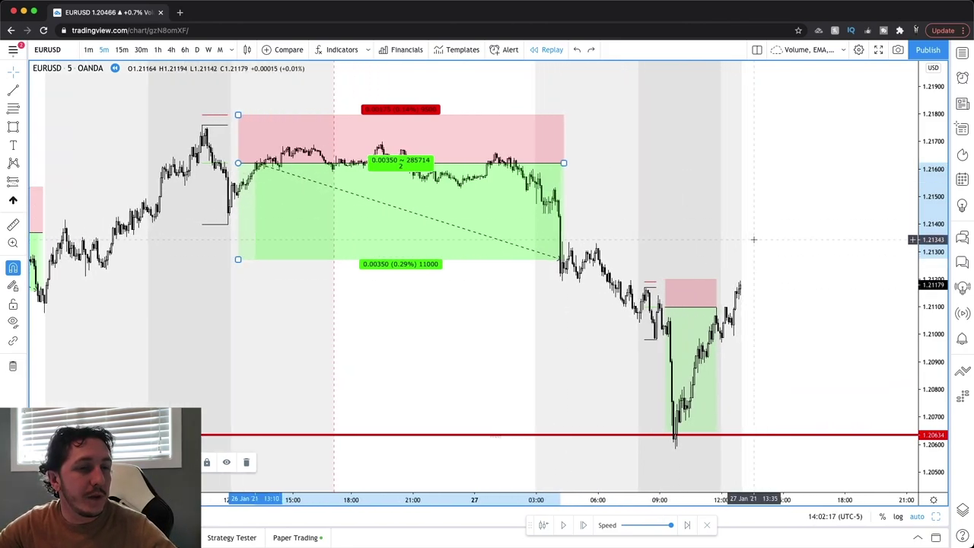
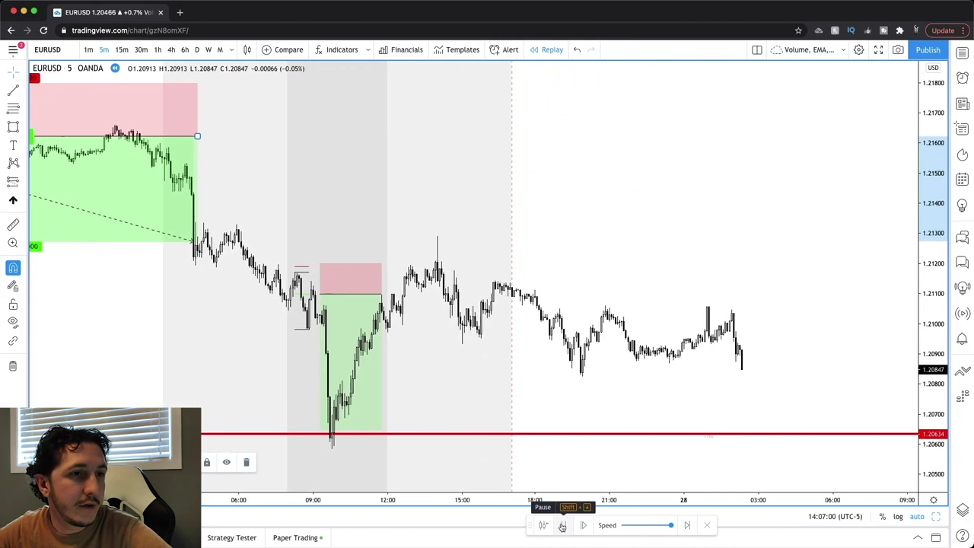
Pause the automatic replay and advance it candle by candle to about 06:00 on 28 January.
left_click(562, 525)
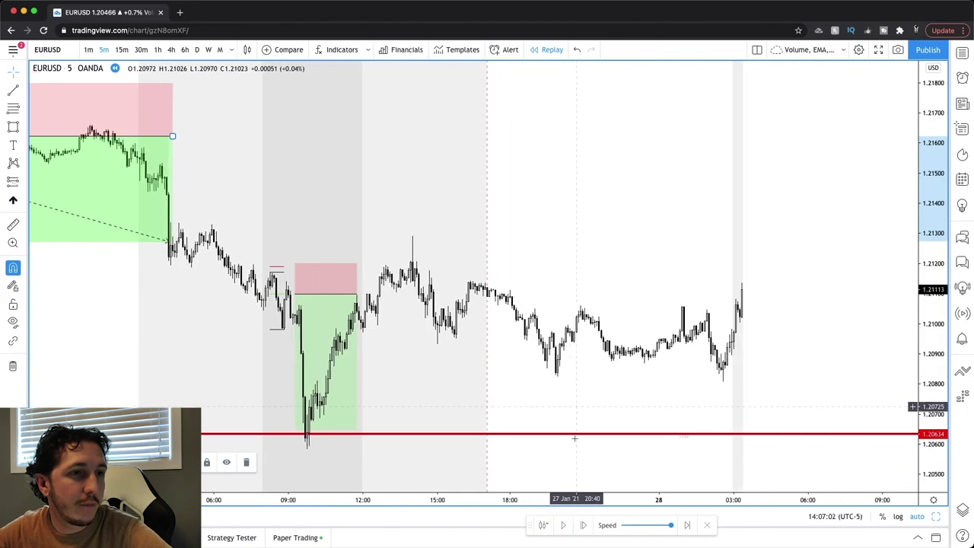
left_click(583, 525)
left_click(584, 525)
left_click(583, 525)
left_click(584, 525)
left_click(583, 526)
left_click(583, 526)
left_click(583, 525)
left_click(583, 525)
left_click(583, 525)
left_click(583, 524)
left_click(583, 525)
left_click(584, 525)
left_click(583, 525)
left_click(583, 525)
left_click(584, 525)
left_click(583, 525)
left_click(583, 525)
left_click(584, 525)
left_click(583, 525)
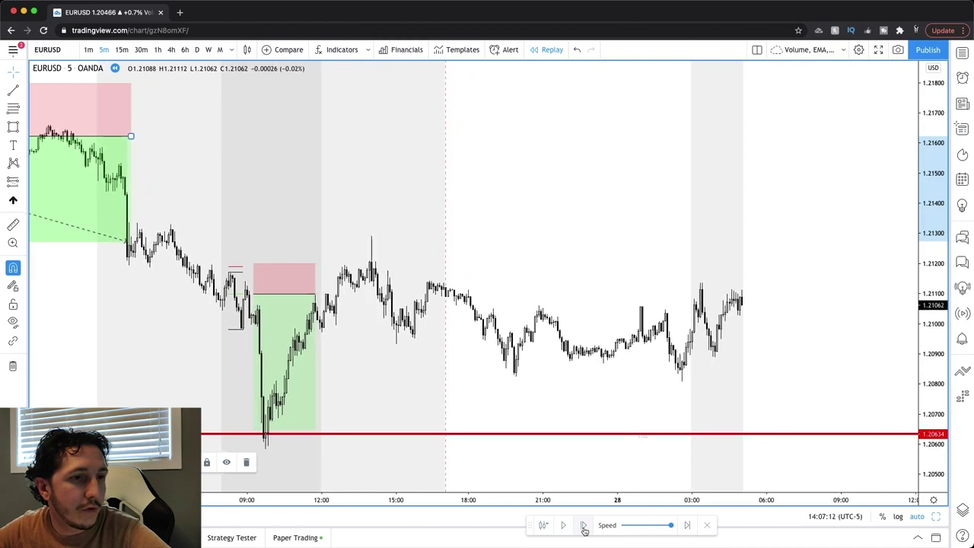
left_click(583, 525)
left_click(584, 525)
left_click(584, 525)
left_click(583, 525)
left_click(583, 525)
left_click(584, 525)
left_click(583, 525)
left_click(584, 525)
left_click(583, 524)
left_click(583, 525)
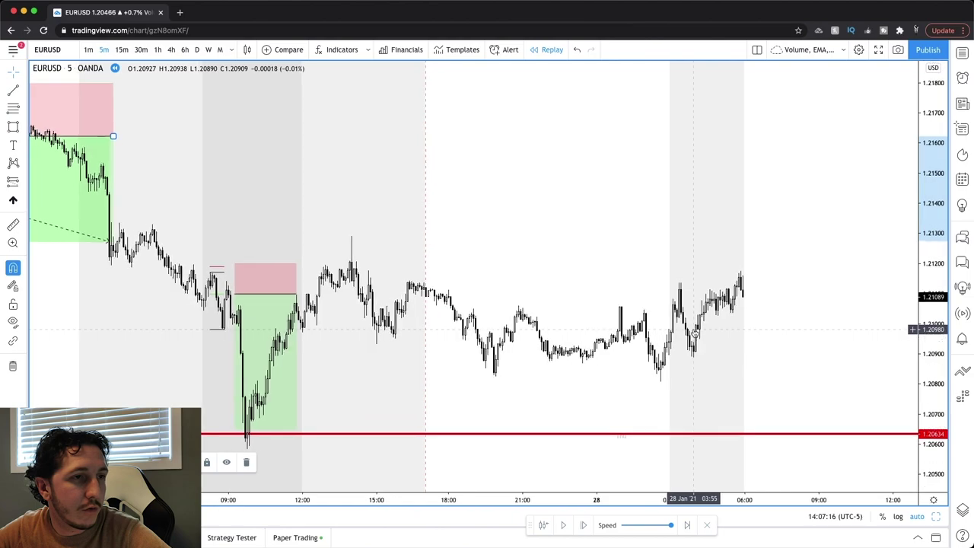
Advance the replay candle by candle through the New York morning to about 09:20 on 28 January.
scroll(688, 333, "down", 3)
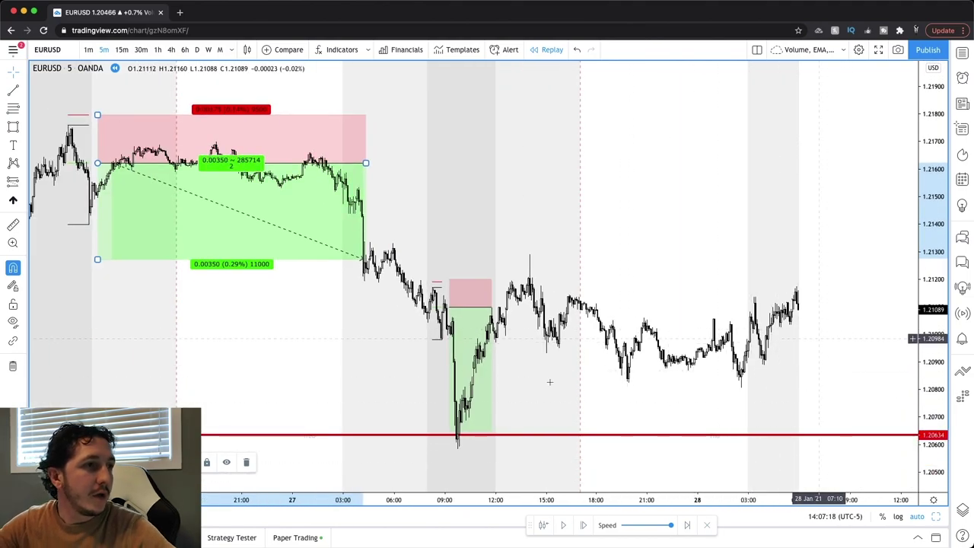
scroll(558, 260, "down", 1)
scroll(557, 260, "down", 1)
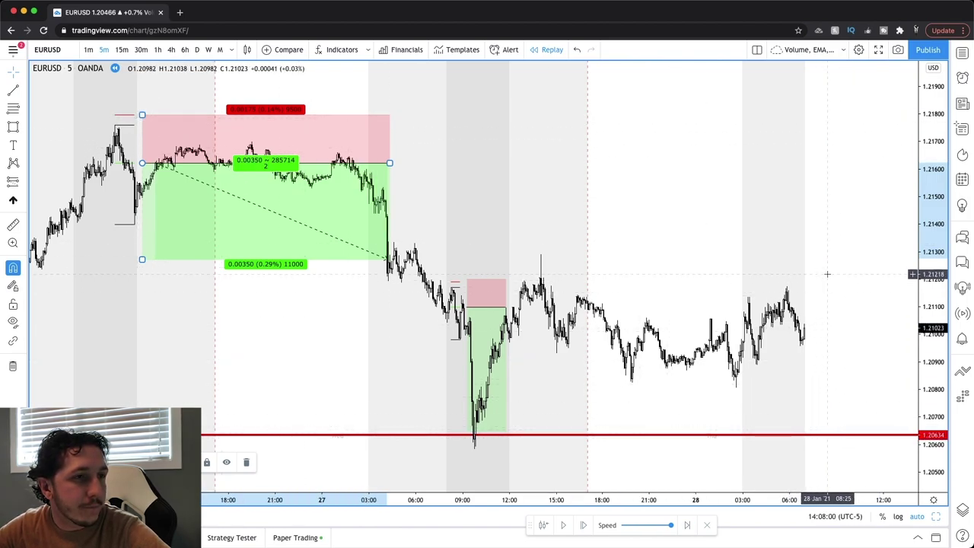
left_click(584, 524)
left_click(584, 525)
left_click(584, 525)
left_click(584, 525)
left_click(584, 525)
left_click(584, 525)
left_click(584, 525)
left_click(584, 525)
left_click(584, 524)
left_click(584, 525)
left_click(584, 524)
left_click(584, 525)
left_click(584, 524)
left_click(584, 525)
left_click(584, 524)
left_click(584, 525)
left_click(584, 524)
left_click(584, 524)
left_click(584, 525)
left_click(584, 525)
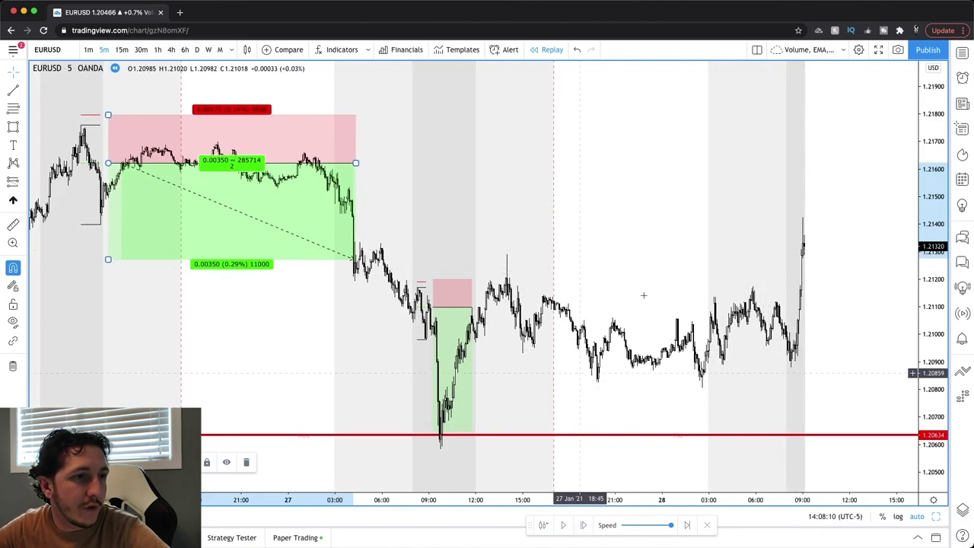
left_click(584, 525)
left_click(584, 525)
Advance the replay candle by candle past the close of the darker session band, to about 12:45 on 28 January.
scroll(629, 318, "up", 2)
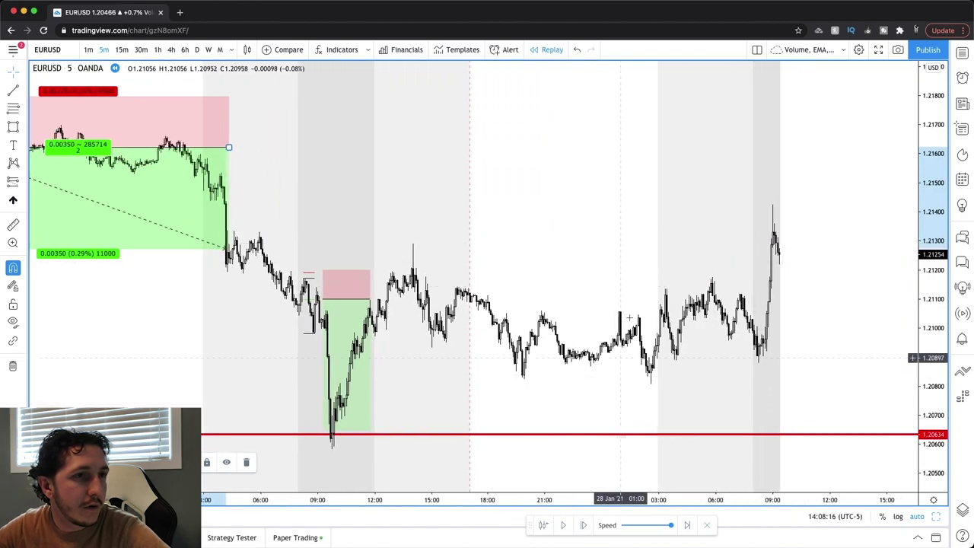
left_click(585, 524)
left_click(584, 525)
left_click(585, 525)
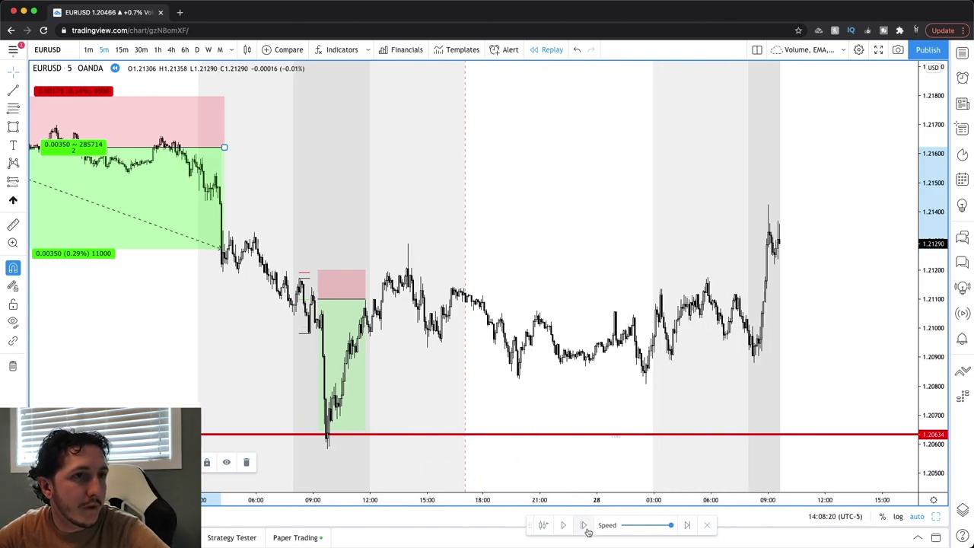
left_click(584, 524)
left_click(585, 526)
left_click(585, 526)
left_click(585, 527)
left_click(585, 527)
left_click(585, 527)
left_click(585, 526)
left_click(584, 526)
left_click(585, 526)
left_click(585, 528)
left_click(585, 528)
left_click(585, 528)
left_click(585, 528)
left_click(586, 528)
left_click(586, 528)
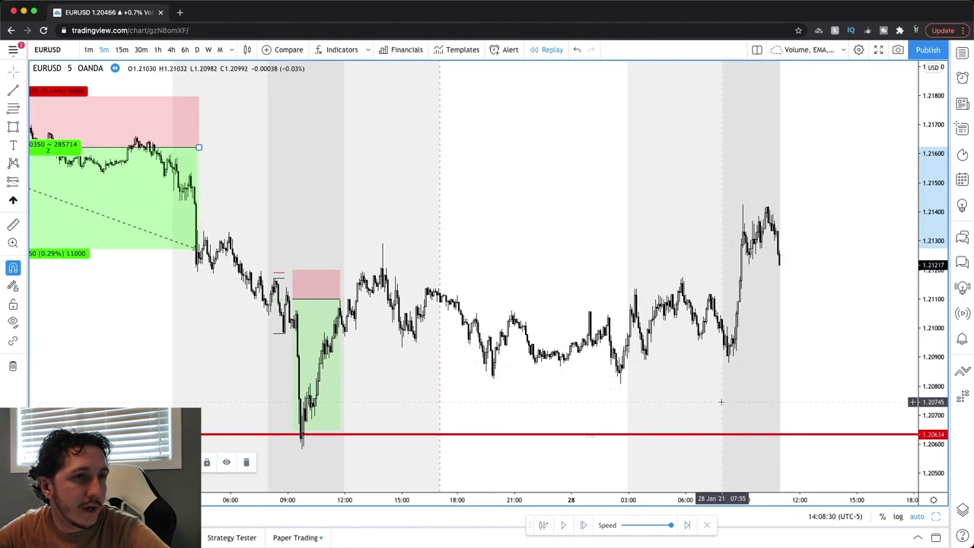
left_click(580, 527)
left_click(581, 527)
left_click(581, 527)
left_click(580, 526)
left_click(580, 526)
left_click(580, 526)
left_click(580, 527)
left_click(581, 527)
left_click(581, 526)
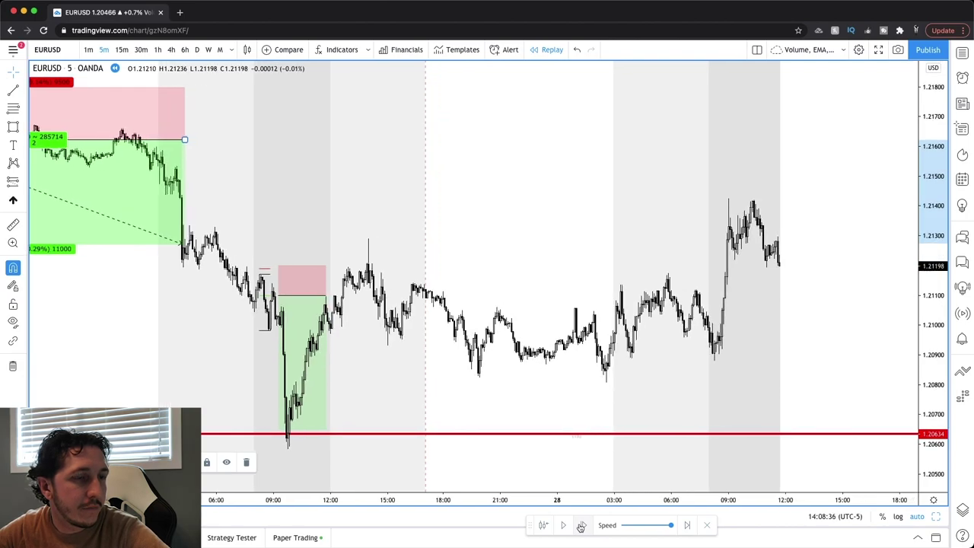
left_click(580, 527)
left_click(580, 526)
left_click(580, 526)
left_click(580, 526)
left_click(581, 526)
left_click(580, 526)
left_click(580, 526)
left_click(580, 527)
left_click(581, 526)
left_click(581, 527)
left_click(580, 527)
left_click(580, 527)
left_click(581, 526)
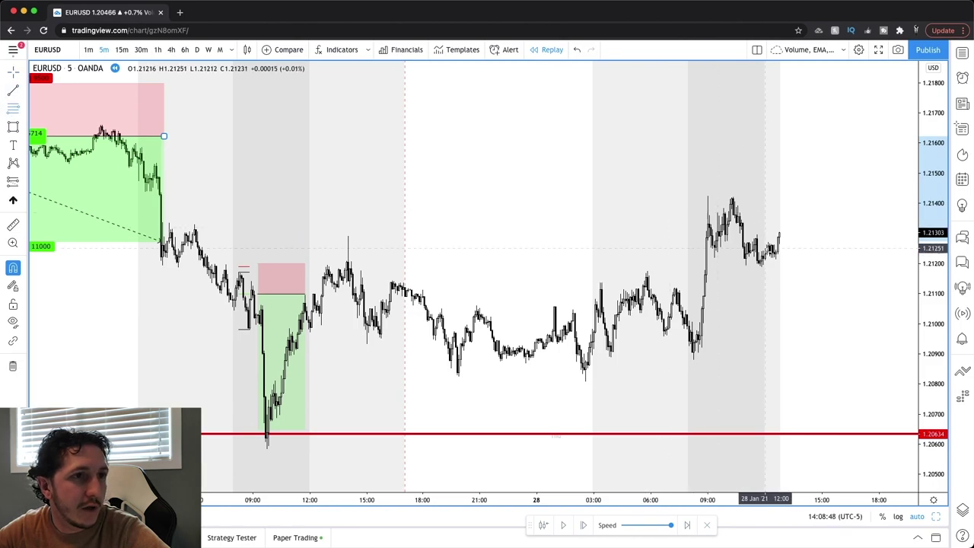
Draw a Fibonacci retracement from the 1.21420 high to the 1.21189 low and place a short position at its 61.8% level, 1.21333.
left_click(733, 190)
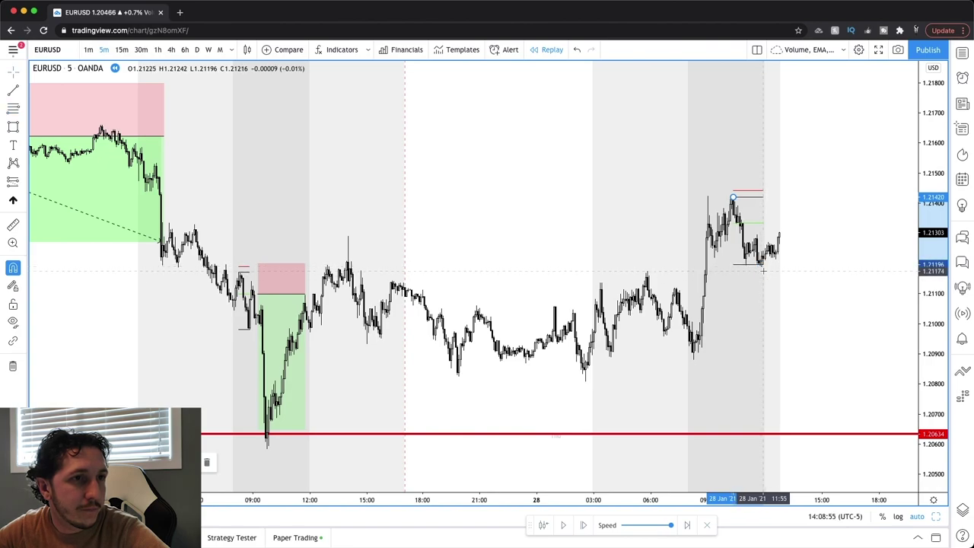
left_click(761, 271)
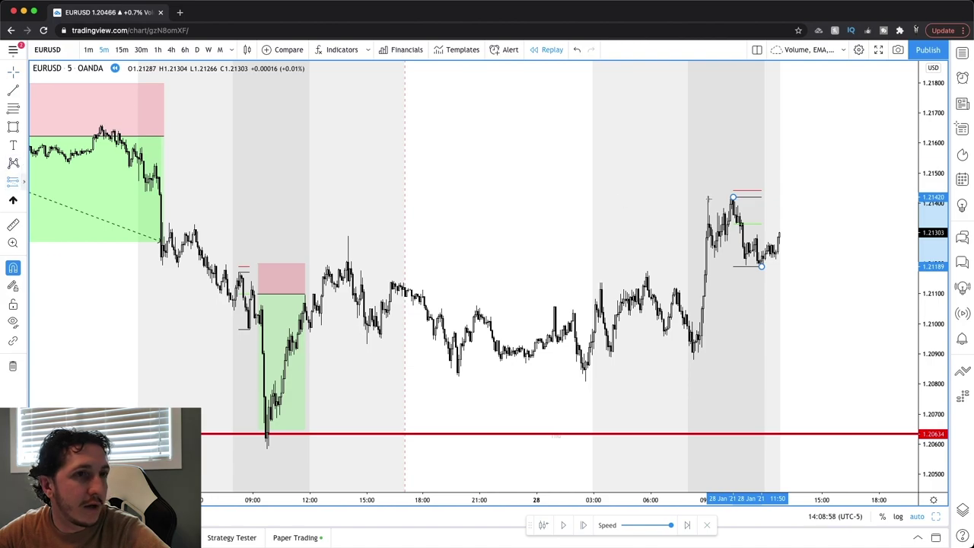
left_click(784, 223)
Set the new short position's stop level to 120 ticks, just above the retracement's red 110% line.
left_click_drag(783, 160, 781, 185)
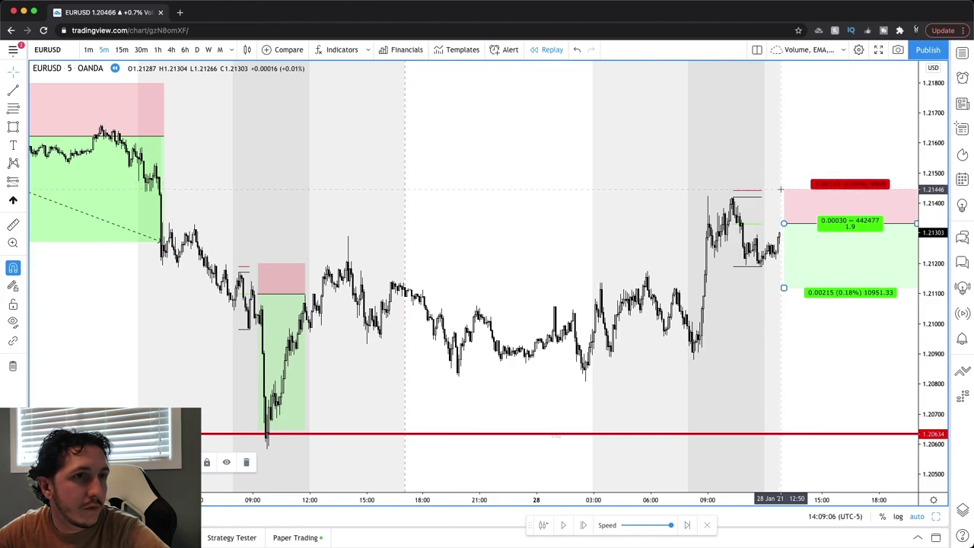
double_click(464, 286)
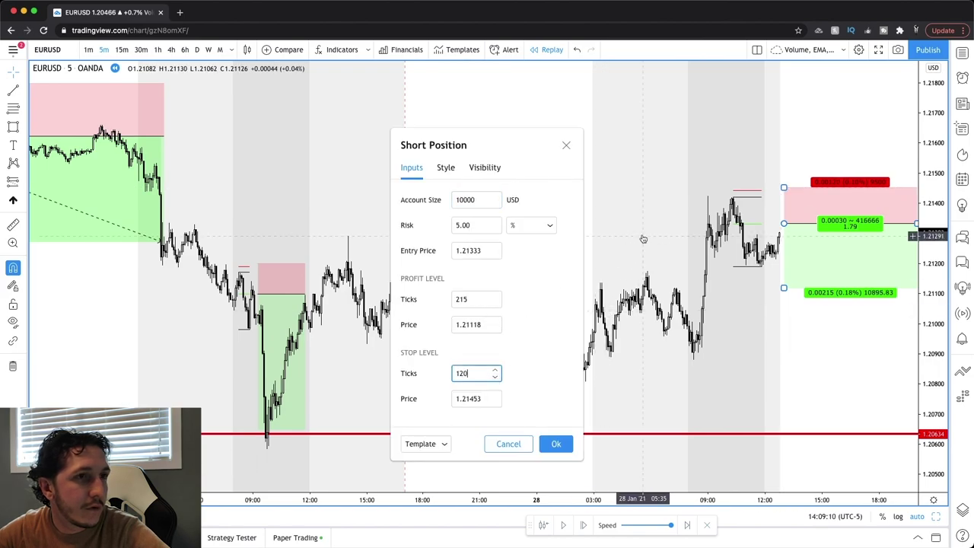
key("Return")
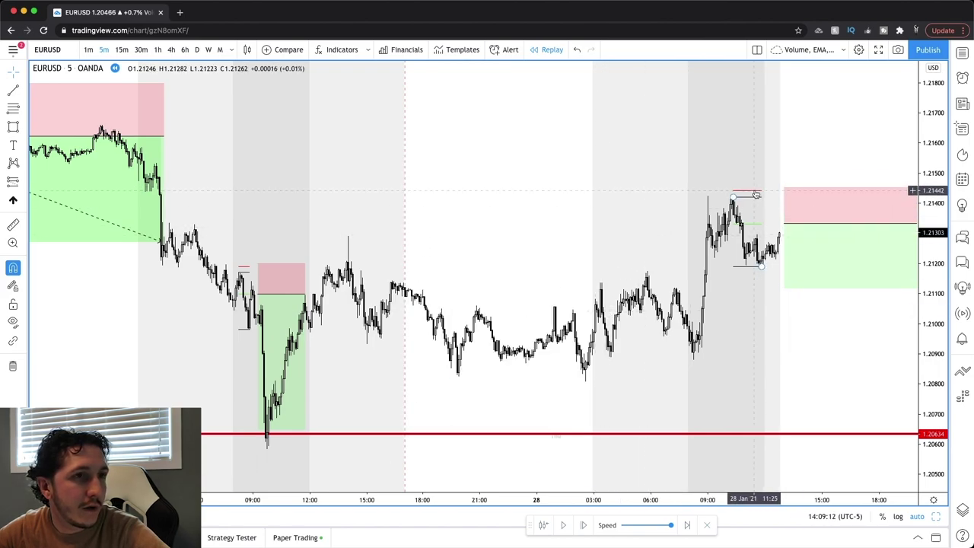
Set the 28 January short position's profit level to 350 ticks.
left_click_drag(783, 288, 784, 344)
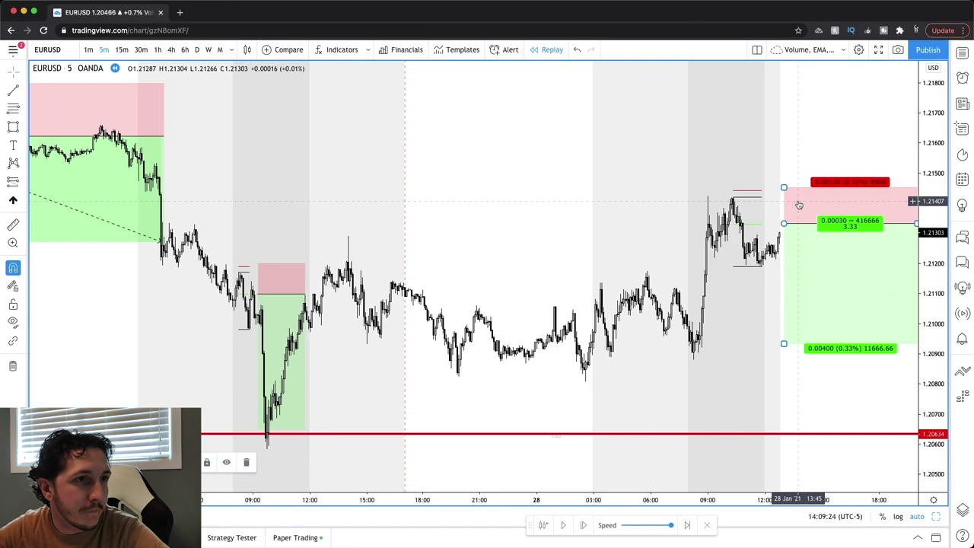
left_click_drag(764, 319, 722, 348)
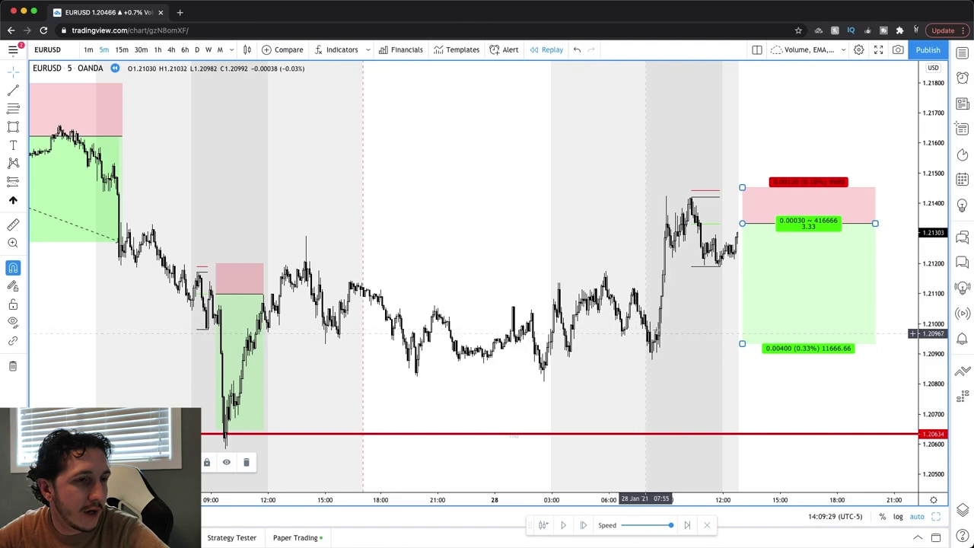
left_click_drag(741, 343, 743, 328)
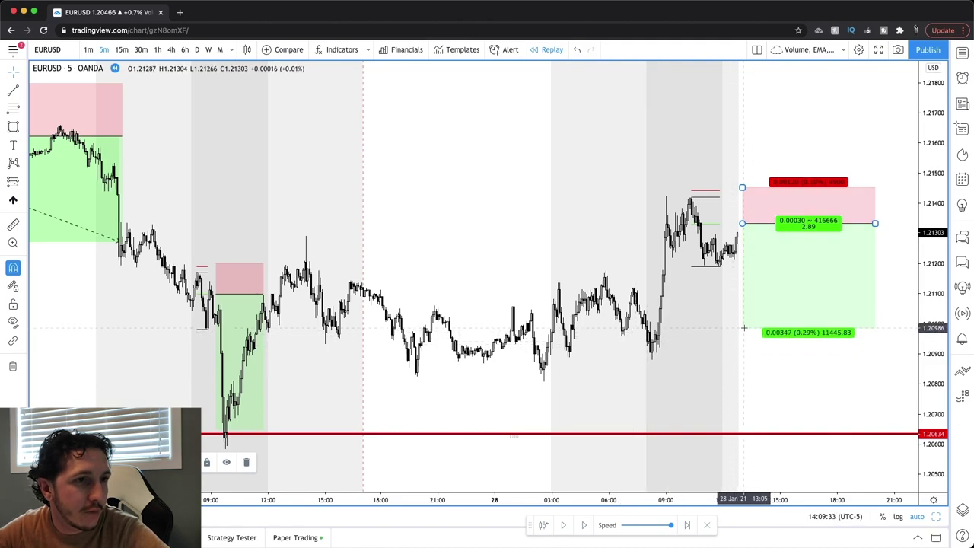
double_click(748, 324)
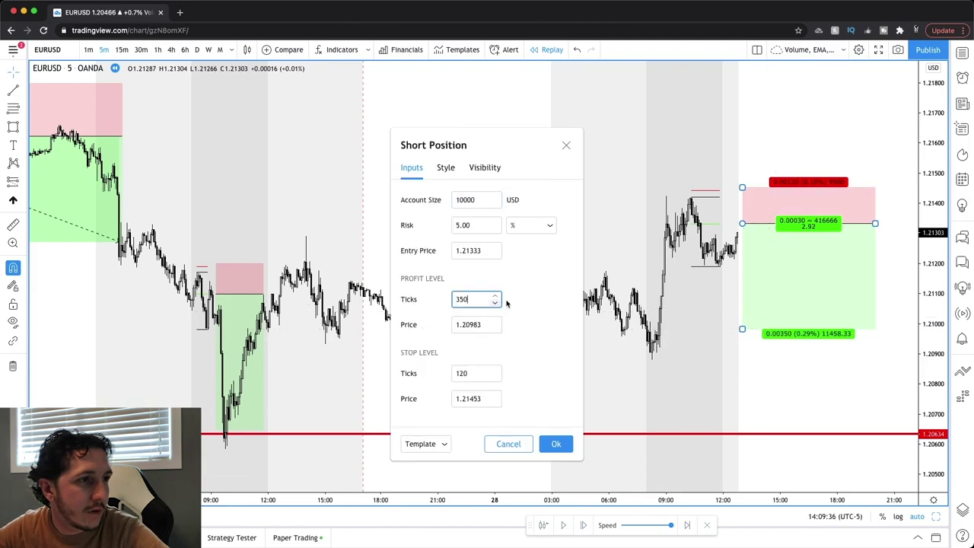
left_click(701, 344)
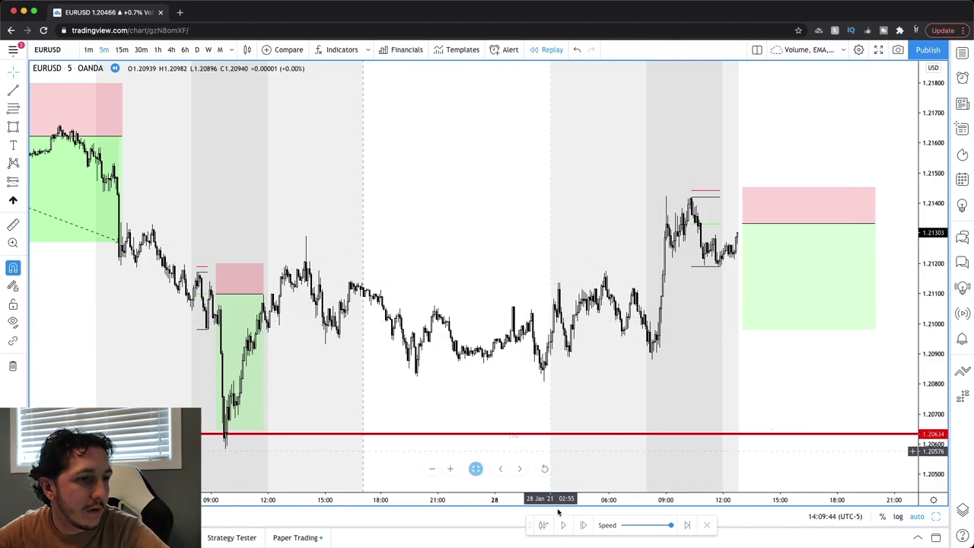
Advance the replay candle by candle through the short trade to about 22:00 on 28 January.
left_click(588, 525)
left_click(587, 525)
left_click(588, 525)
left_click(588, 525)
left_click(587, 525)
left_click(587, 525)
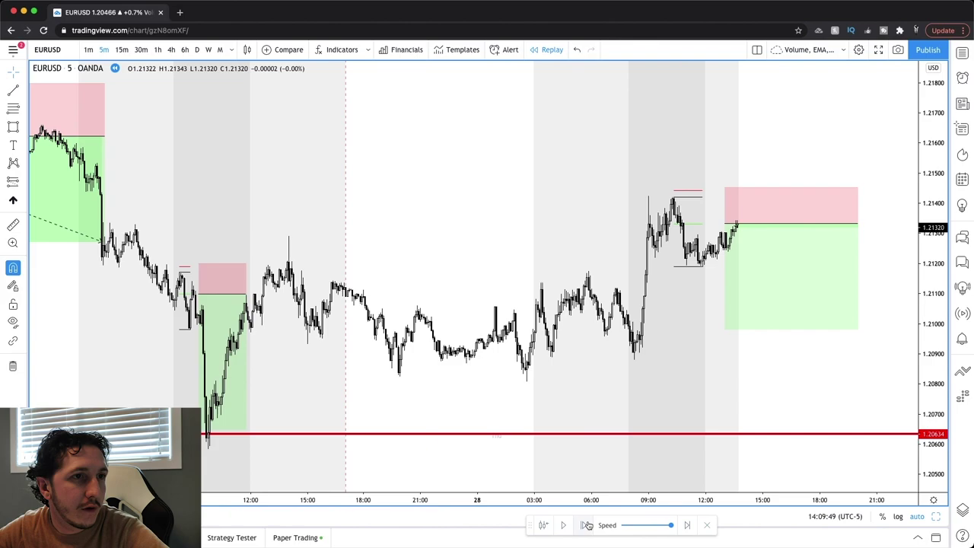
left_click(587, 525)
left_click(587, 525)
left_click(587, 525)
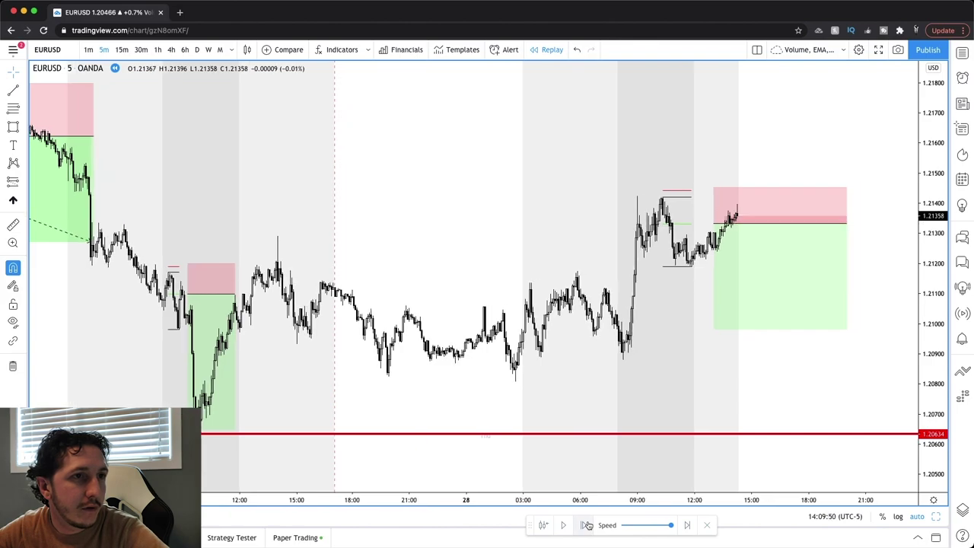
left_click(587, 525)
left_click(587, 525)
left_click(587, 525)
left_click(587, 525)
left_click(587, 525)
left_click(586, 525)
left_click(586, 524)
left_click(586, 524)
left_click(586, 524)
left_click(584, 524)
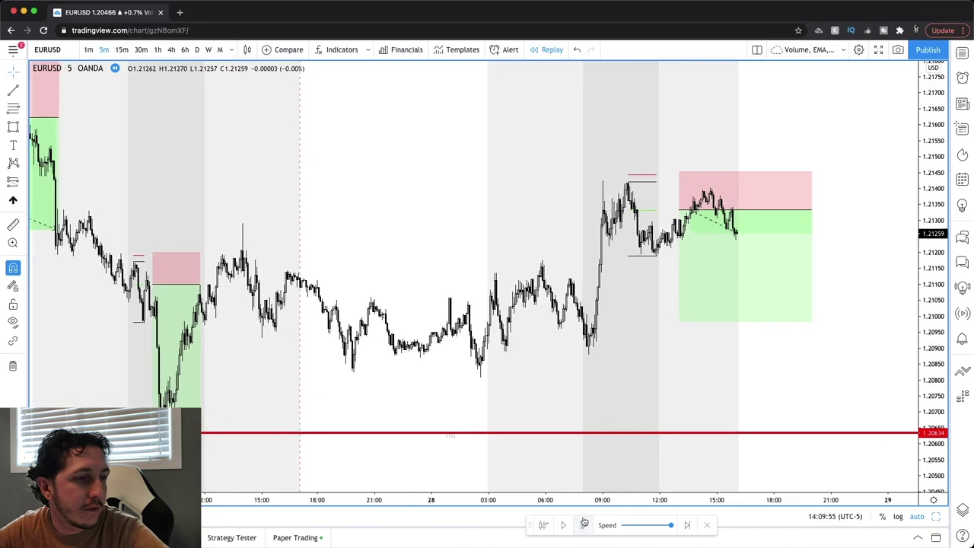
left_click(581, 525)
left_click(580, 525)
left_click(580, 524)
left_click(580, 525)
left_click(581, 525)
left_click(580, 525)
left_click(580, 525)
left_click(581, 525)
left_click(581, 525)
left_click(580, 524)
left_click(580, 525)
left_click(580, 525)
left_click(580, 525)
left_click(580, 525)
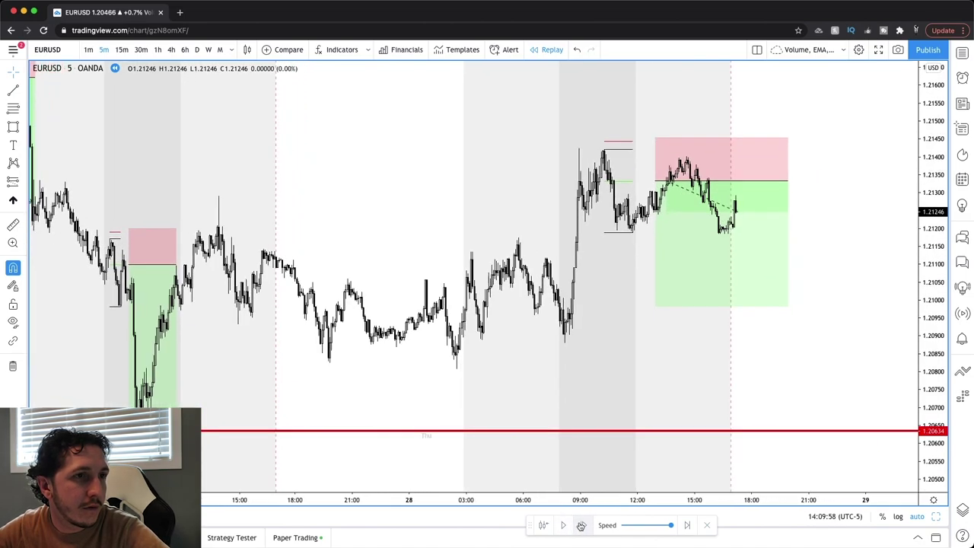
left_click(580, 525)
left_click(580, 525)
left_click(580, 525)
left_click(581, 525)
left_click(580, 525)
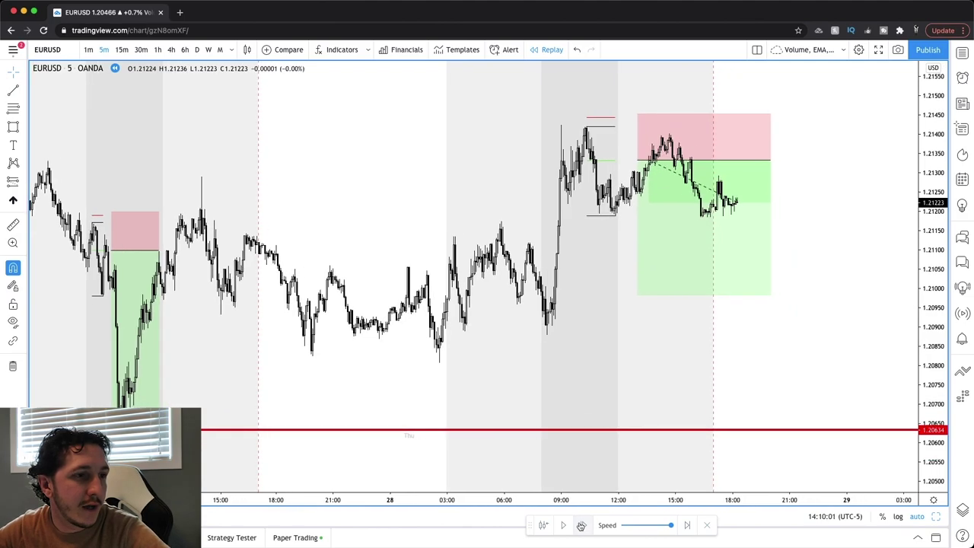
left_click(581, 525)
left_click(580, 525)
left_click(580, 525)
left_click(581, 525)
left_click(580, 525)
left_click(581, 525)
left_click(580, 525)
left_click(580, 525)
left_click(580, 525)
left_click(580, 525)
left_click(581, 525)
left_click(581, 525)
left_click(581, 525)
left_click(580, 525)
left_click(580, 525)
left_click(581, 525)
left_click(580, 525)
left_click(580, 525)
left_click(580, 525)
left_click(580, 524)
left_click(580, 525)
left_click(580, 525)
left_click(580, 524)
left_click(581, 525)
left_click(581, 525)
left_click(581, 525)
left_click(581, 524)
left_click(581, 525)
left_click(581, 524)
left_click(581, 525)
left_click(580, 525)
left_click(580, 525)
left_click(580, 525)
left_click(580, 525)
left_click(580, 525)
left_click(580, 525)
left_click(581, 525)
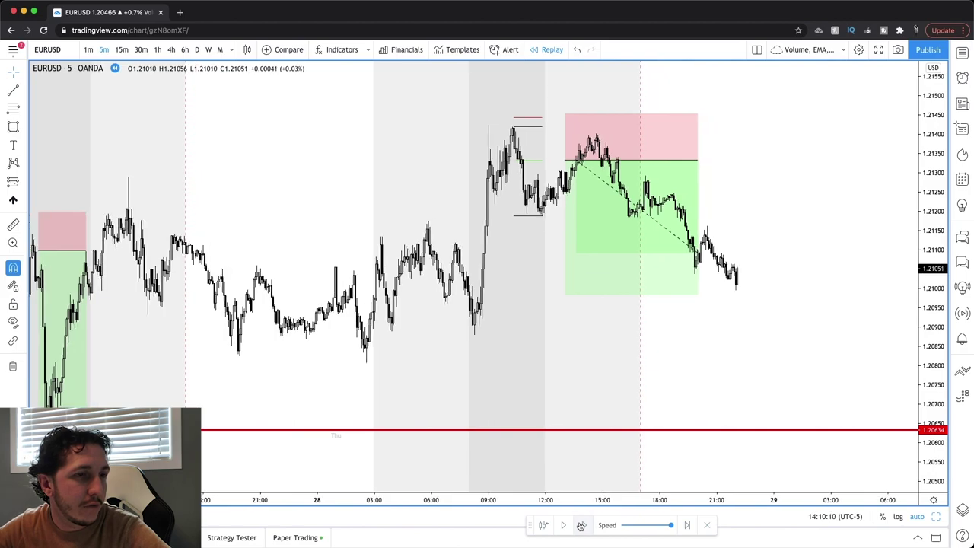
Extend the 28 January short position's end past the latest candle, to about 23:35.
mouse_move(697, 160)
left_click_drag(695, 161, 739, 162)
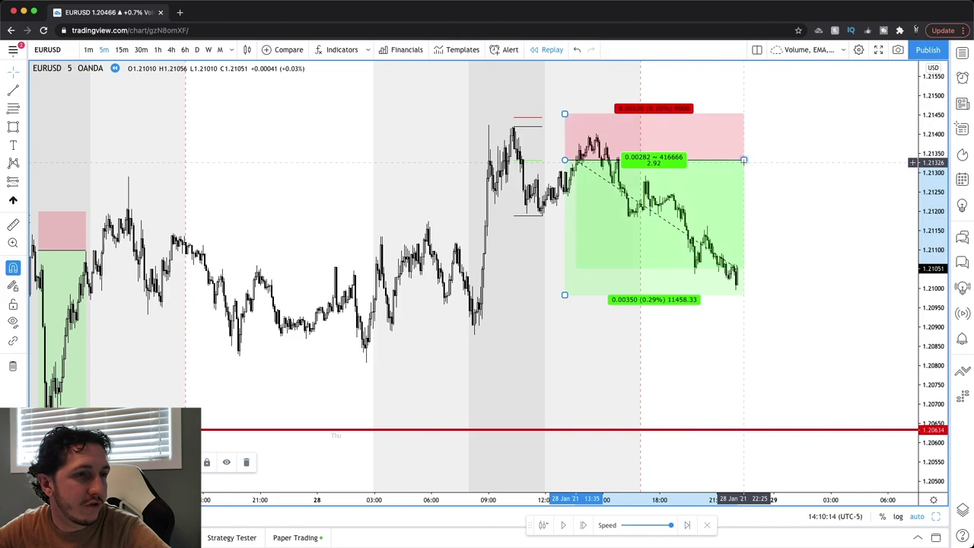
left_click_drag(744, 161, 766, 159)
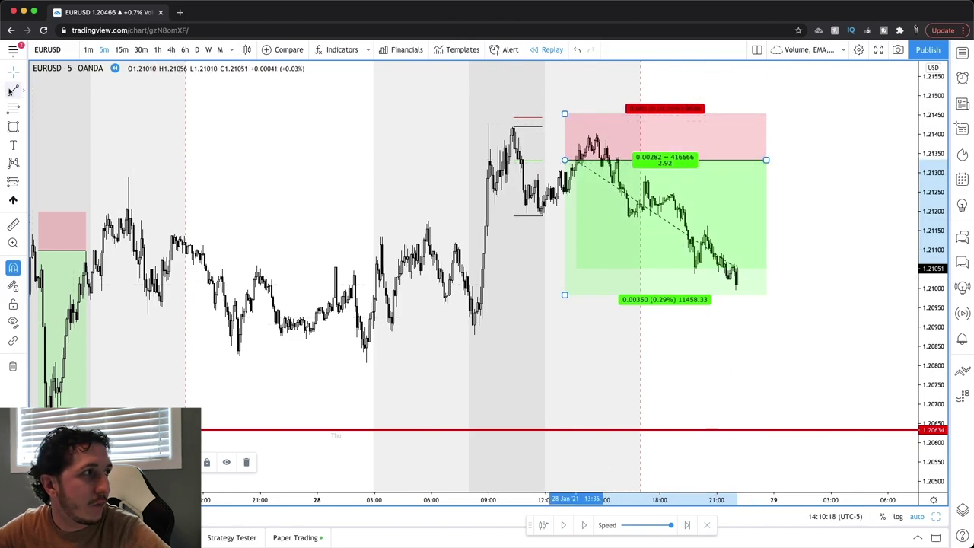
Draw a trend line above the falling highs from 1.21442 to 1.21015, and delete it again.
left_click(580, 118)
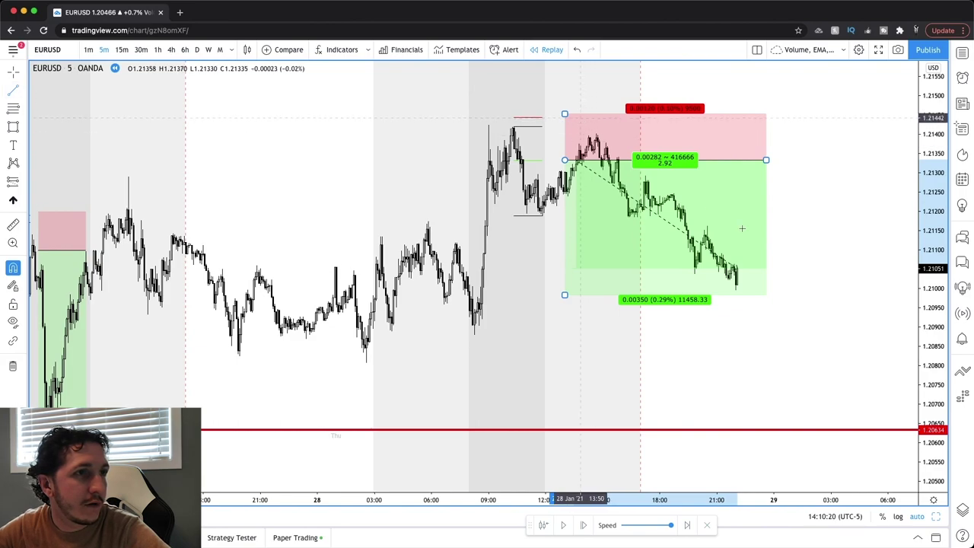
left_click(777, 282)
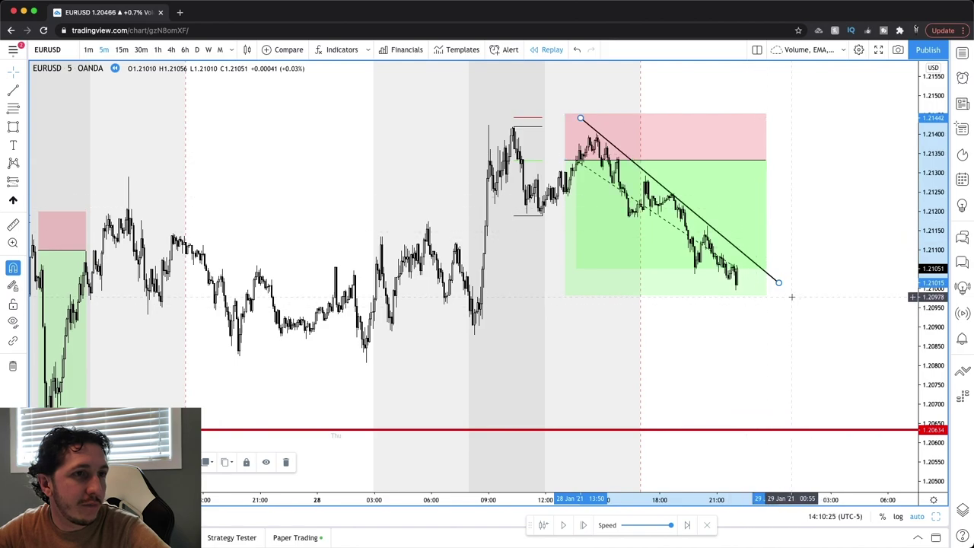
key("BackSpace")
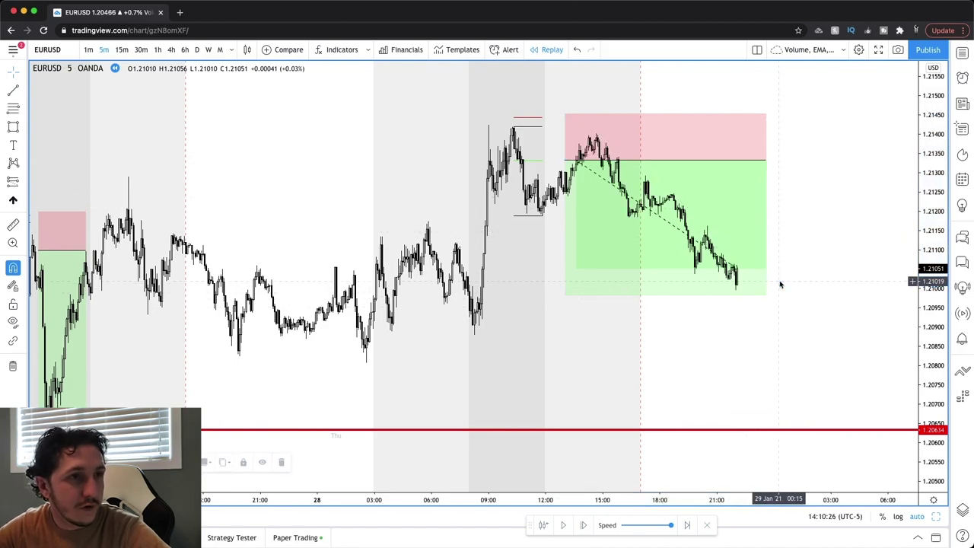
Advance the replay candle by candle past the short position's profit target, to about 01:00 on 29 January.
left_click(583, 524)
left_click(583, 524)
left_click(582, 524)
left_click(582, 524)
left_click(583, 524)
left_click(583, 524)
left_click(582, 524)
left_click(582, 524)
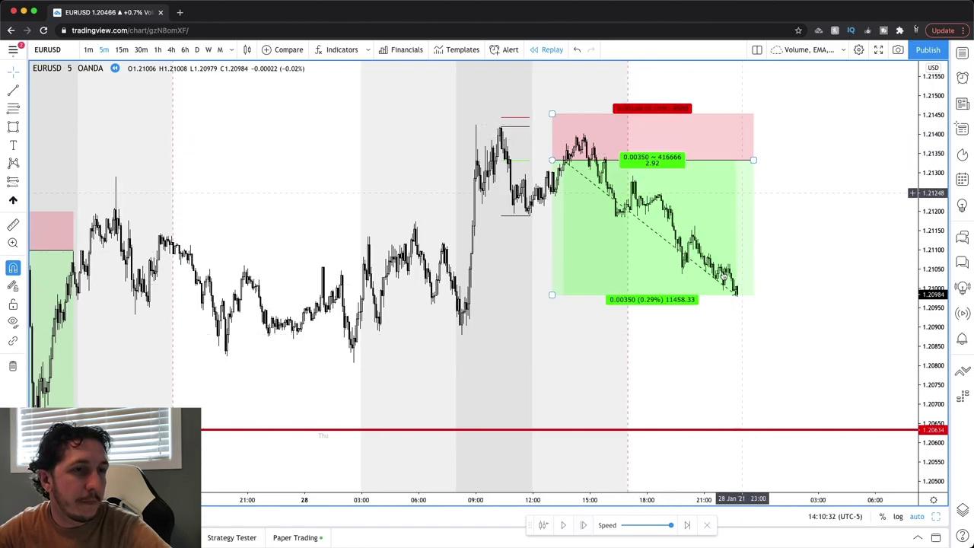
left_click(583, 525)
left_click(583, 525)
left_click(582, 525)
left_click(582, 525)
left_click(583, 525)
left_click(582, 524)
left_click(583, 525)
left_click(583, 524)
left_click(583, 525)
left_click(582, 525)
left_click(583, 525)
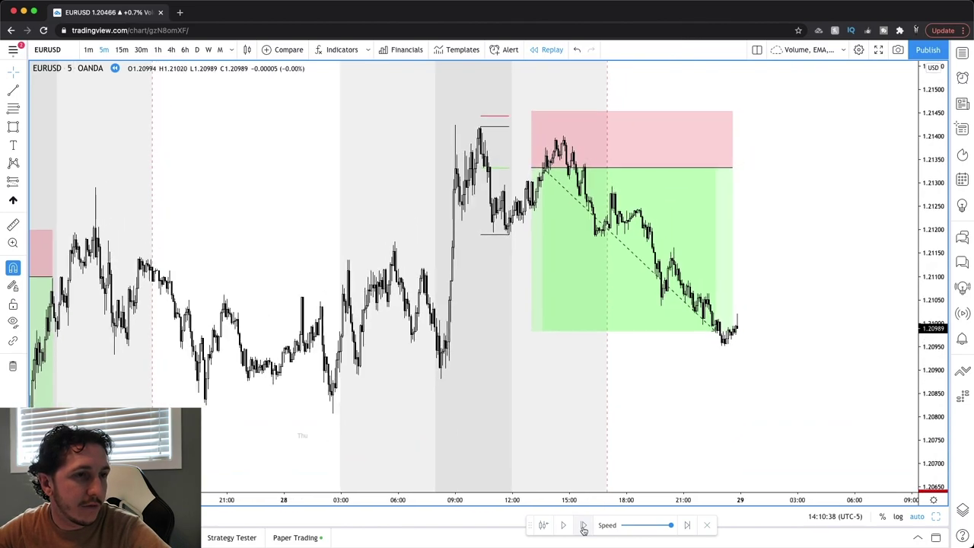
left_click(583, 525)
left_click(583, 525)
left_click(583, 525)
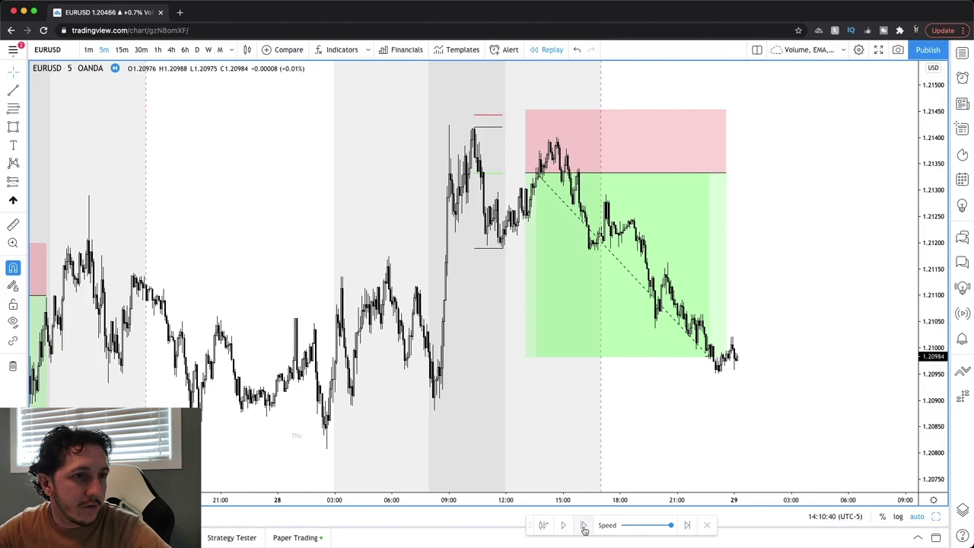
left_click(583, 525)
left_click(583, 524)
left_click(582, 525)
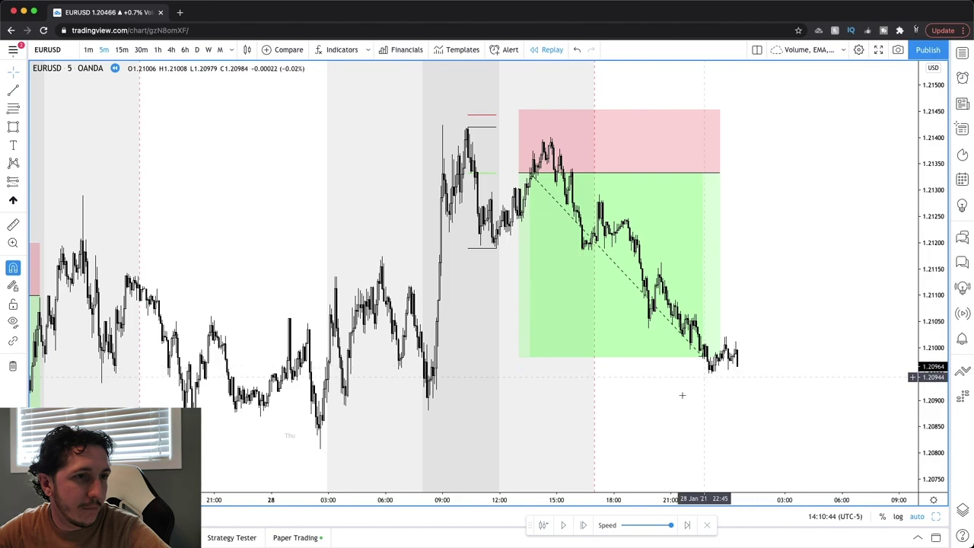
left_click(583, 525)
left_click(583, 525)
left_click(583, 524)
left_click(583, 525)
left_click(583, 525)
left_click(583, 525)
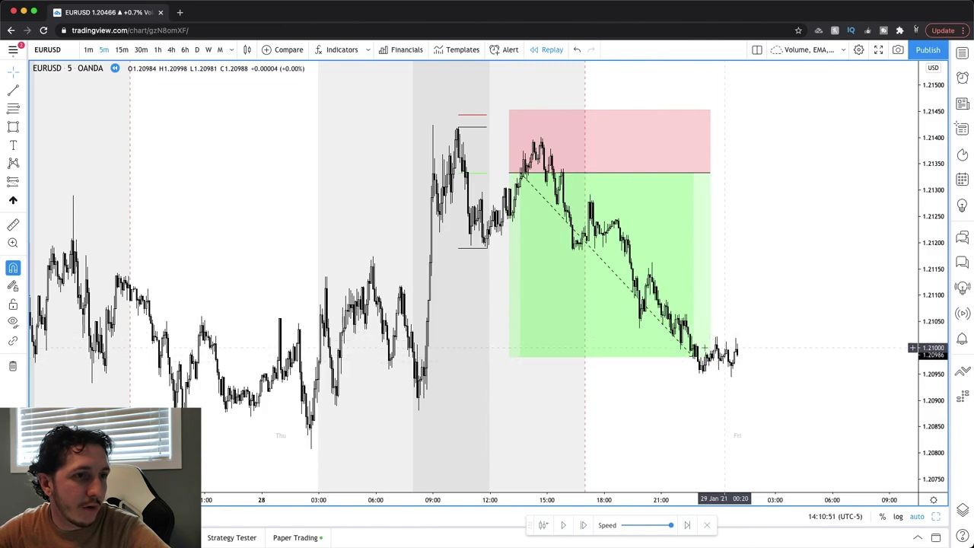
Switch to the Backtesting Template workbook in Excel and log trade 41 with 1 in G47 and 35 in H47.
left_click(661, 353)
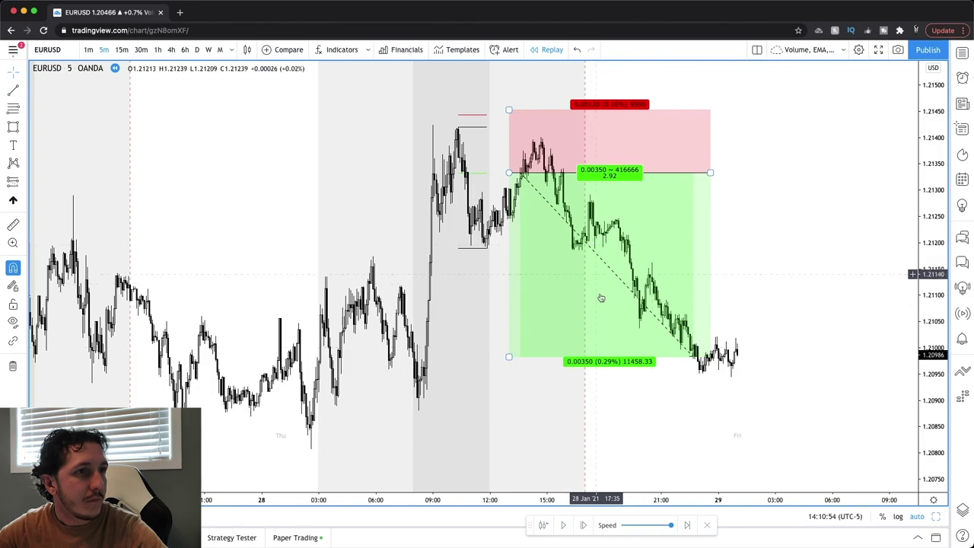
key("ctrl+Right")
scroll(381, 368, "down", 6)
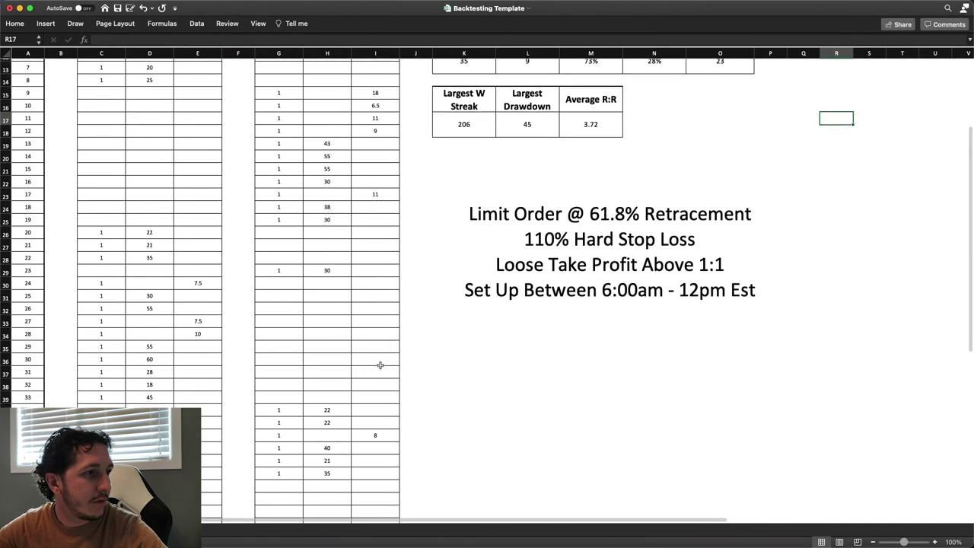
left_click(268, 413)
left_click(271, 407)
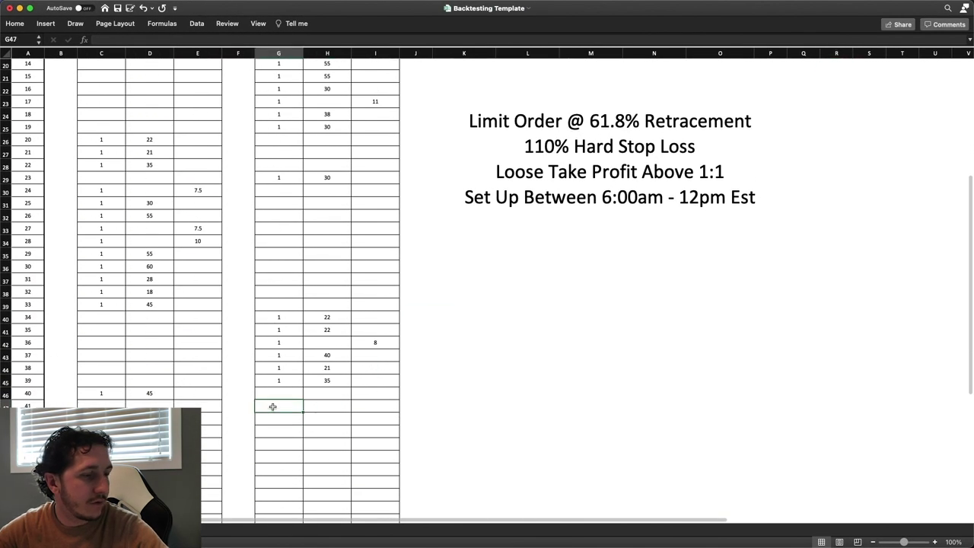
type("1")
key("Tab")
type("3")
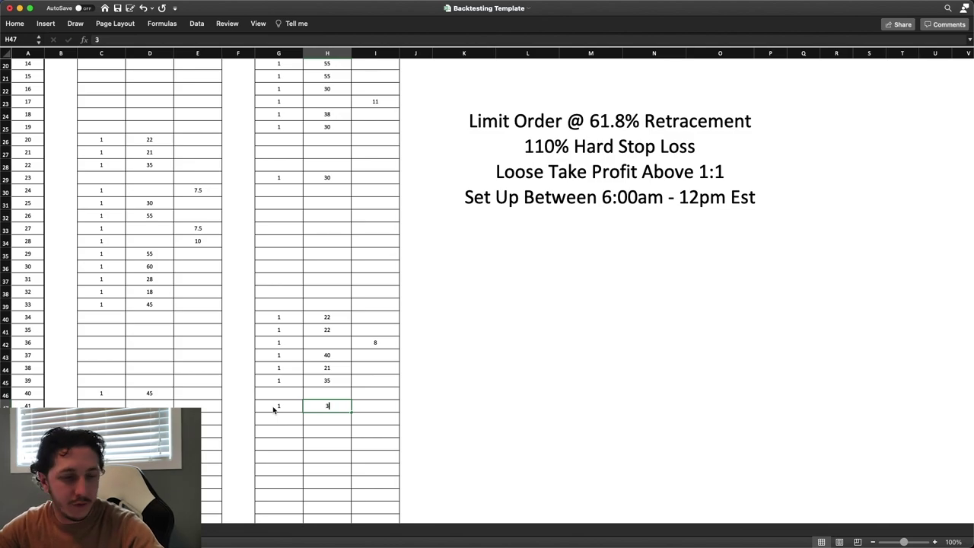
type("5")
key("Return")
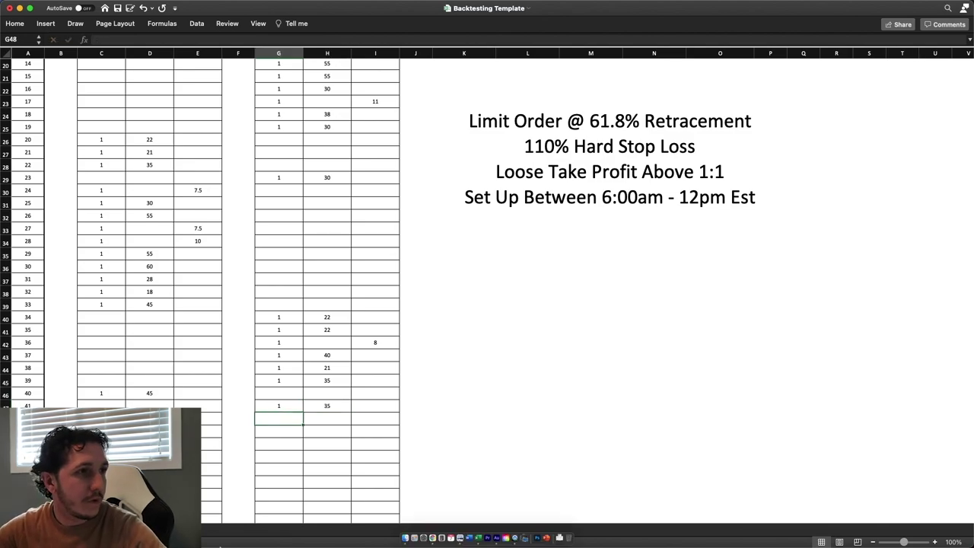
Switch back to the TradingView chart and run the replay forward through the night to about 06:00 on 29 January.
key("super+Tab")
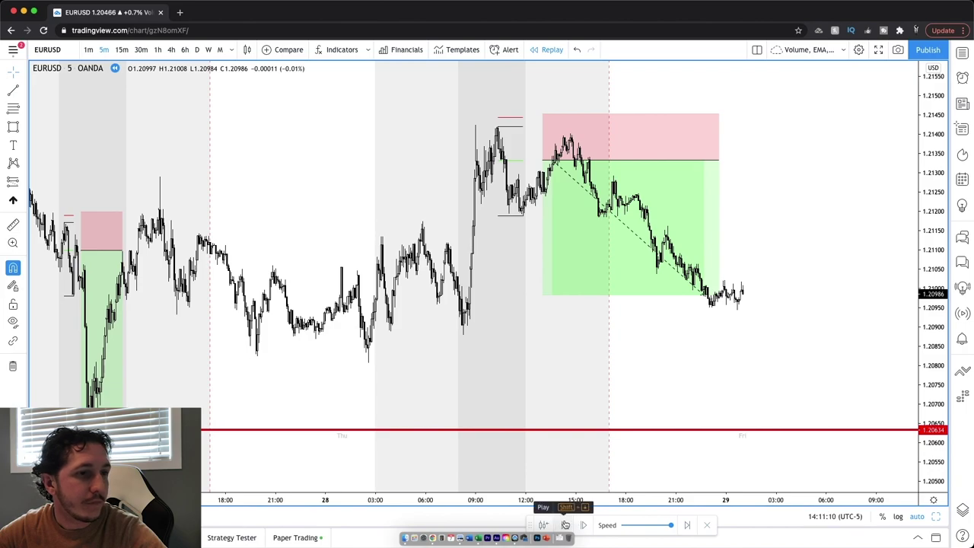
left_click(564, 524)
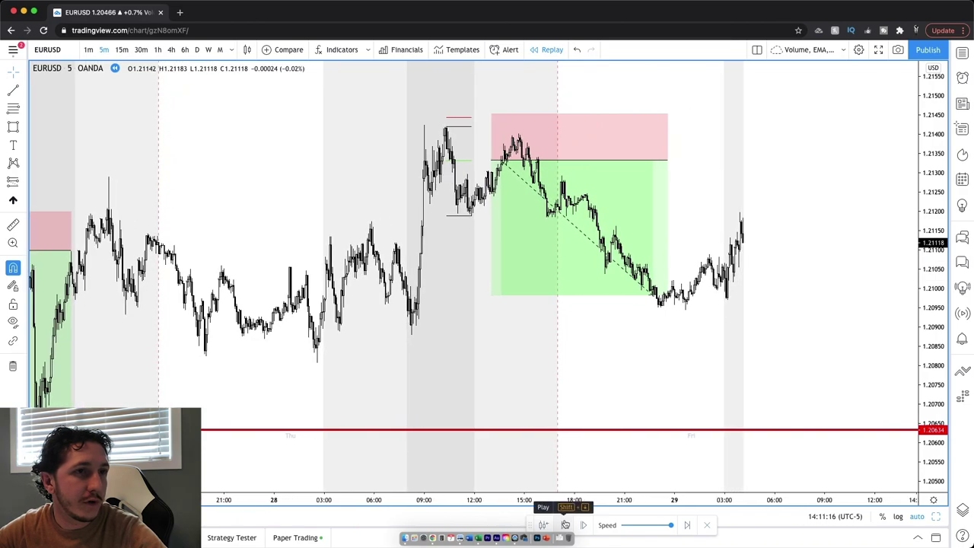
left_click(565, 524)
left_click(583, 525)
left_click(584, 525)
left_click(584, 524)
left_click(583, 525)
left_click(583, 524)
left_click(583, 525)
left_click(584, 525)
left_click(583, 525)
left_click(584, 525)
left_click(584, 525)
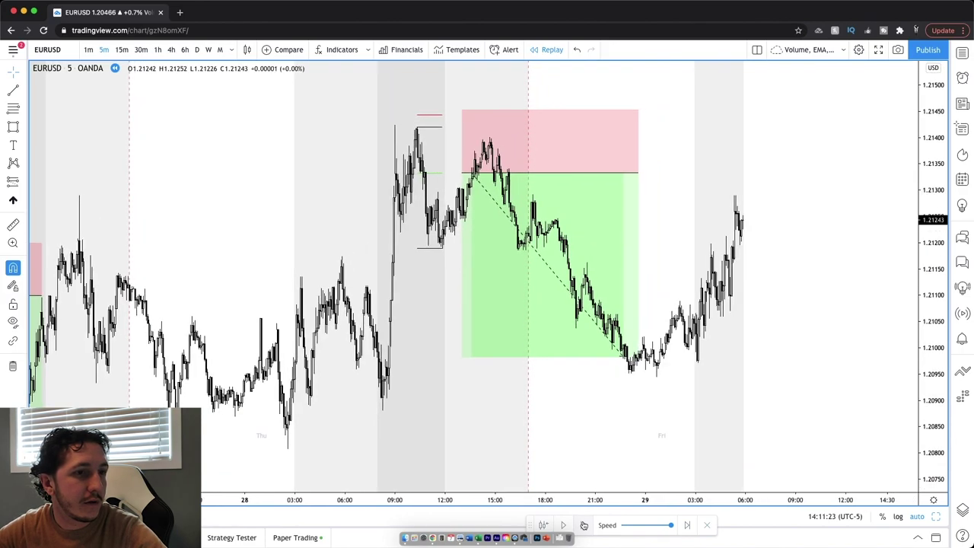
left_click(583, 525)
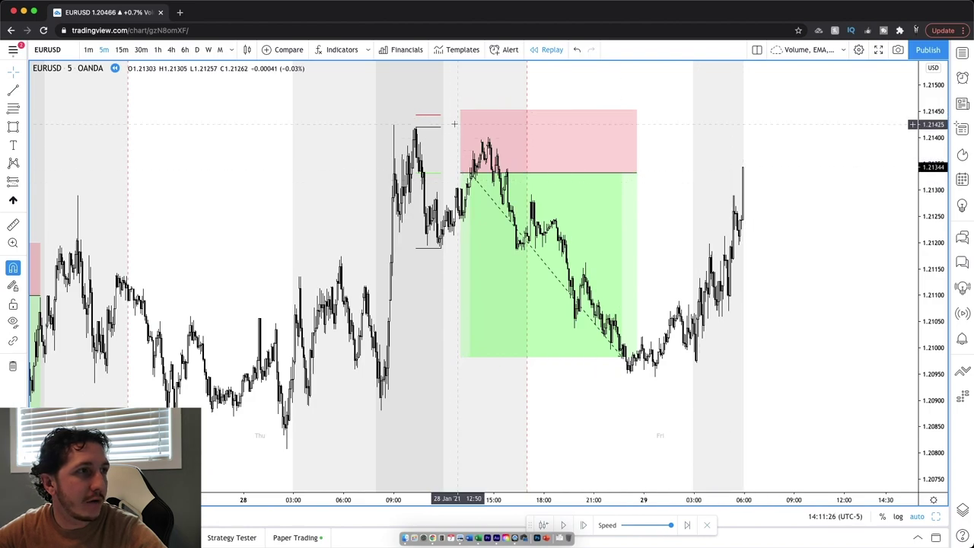
Advance the replay candle by candle through the morning session to about 08:40 on 29 January.
left_click(472, 179)
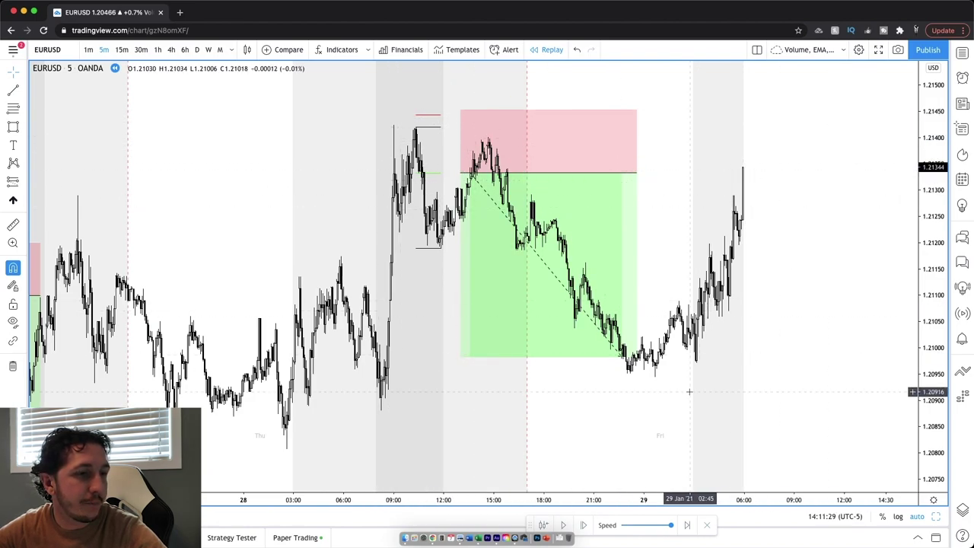
left_click(583, 525)
left_click(583, 524)
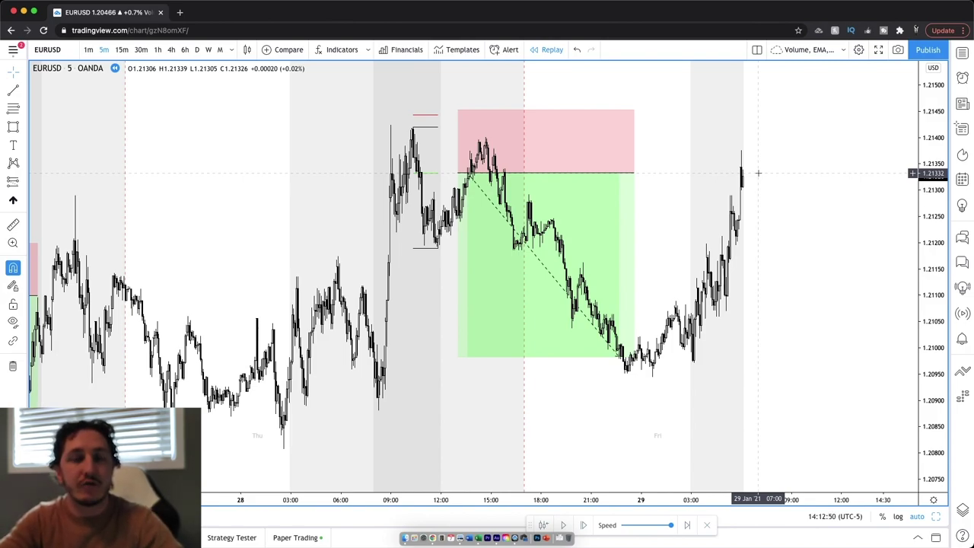
left_click(584, 525)
left_click(583, 526)
left_click(584, 526)
left_click(583, 525)
left_click(583, 525)
left_click(583, 525)
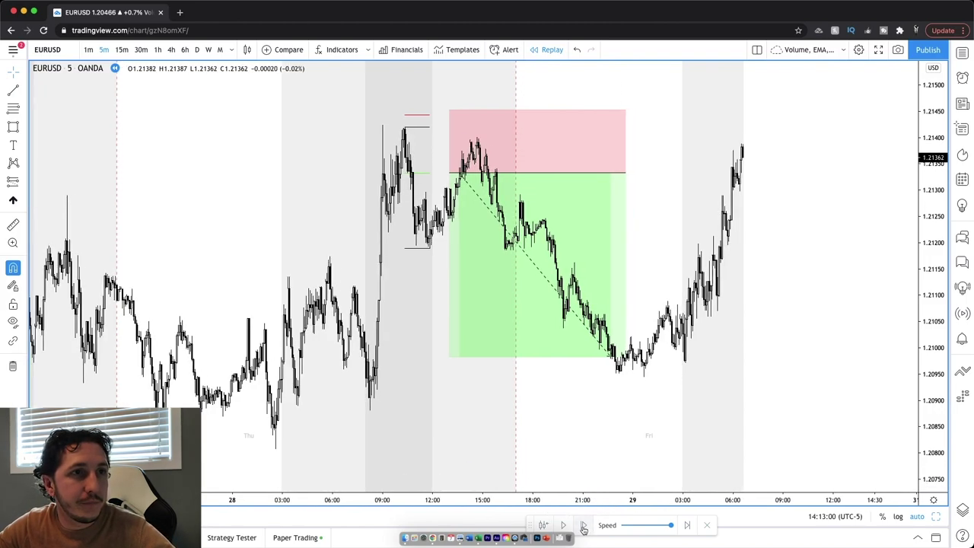
left_click(583, 525)
left_click(583, 525)
left_click(584, 526)
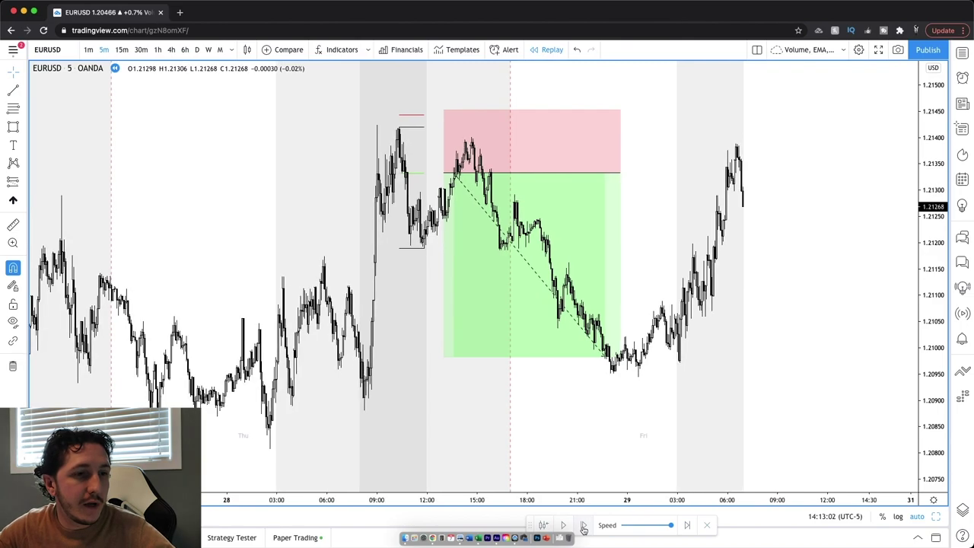
left_click(583, 526)
left_click(584, 526)
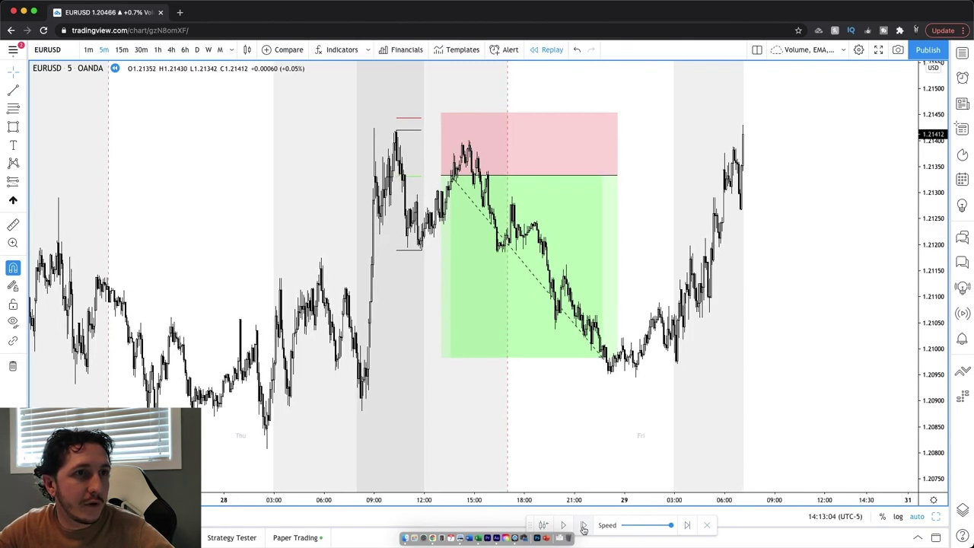
left_click(584, 525)
left_click(583, 525)
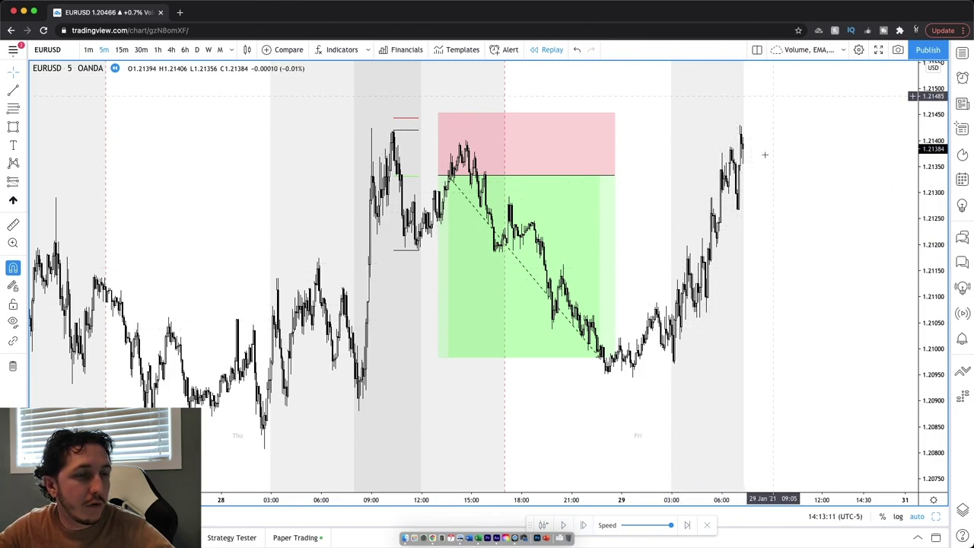
left_click(583, 525)
left_click(585, 526)
left_click(585, 527)
left_click(585, 527)
left_click(585, 527)
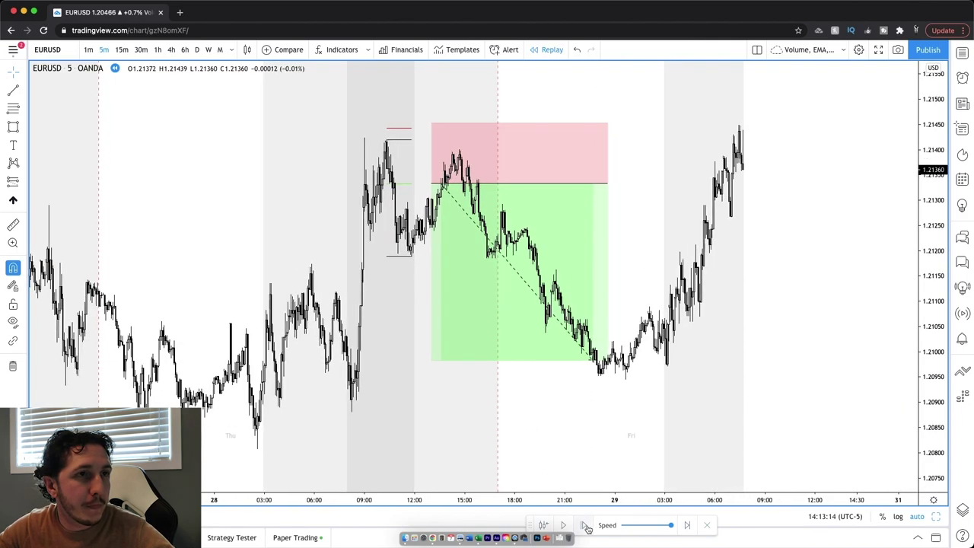
left_click(585, 527)
left_click(585, 527)
left_click(585, 527)
left_click(585, 526)
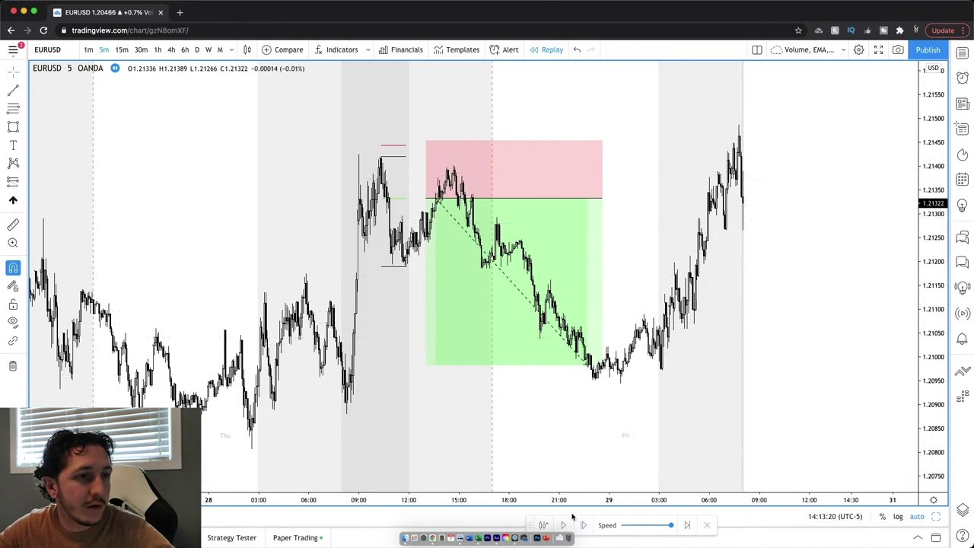
left_click(585, 526)
left_click(585, 526)
left_click(585, 526)
left_click(585, 527)
left_click(585, 526)
left_click(585, 527)
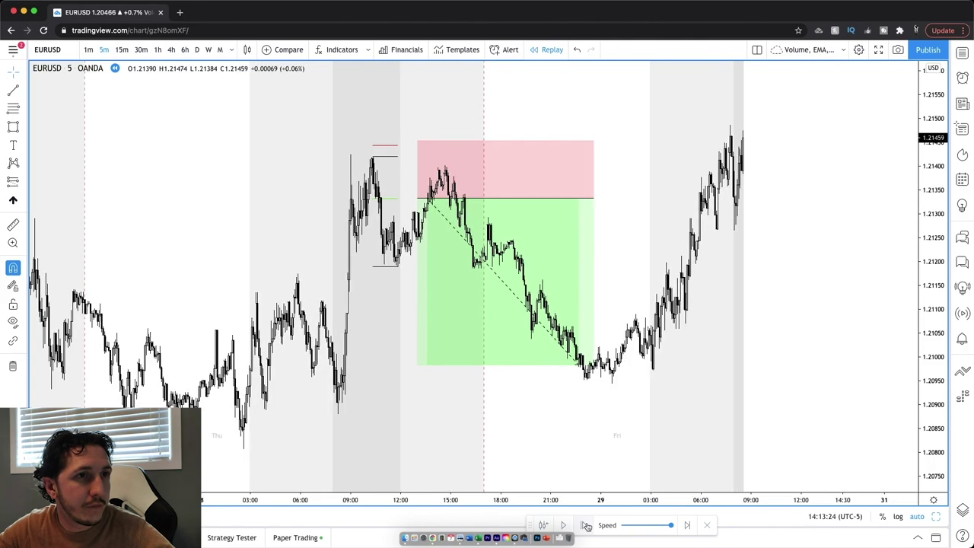
left_click(585, 526)
left_click(585, 526)
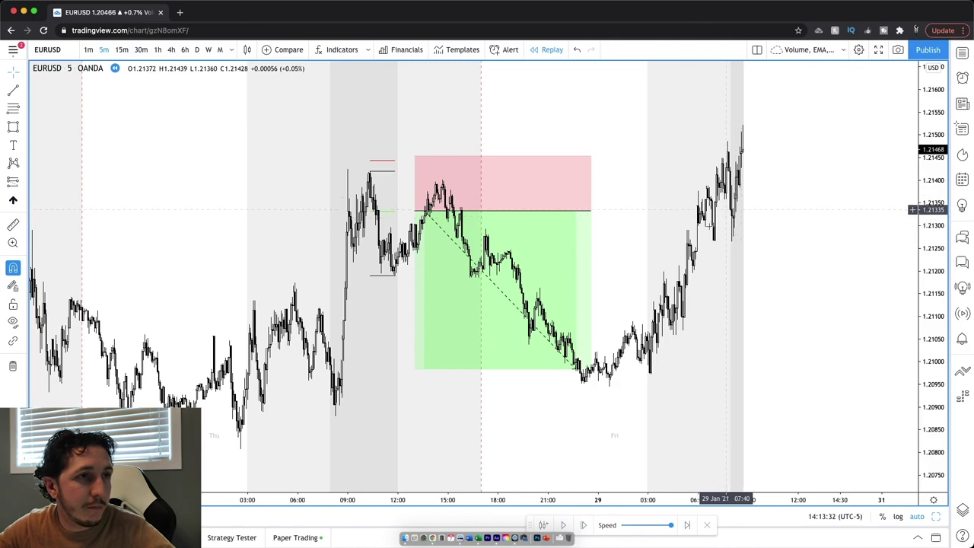
Review the earlier short trades on the chart and advance the replay to about 10:40 on 29 January.
scroll(710, 197, "down", 2)
scroll(710, 198, "down", 2)
scroll(710, 198, "left", 2)
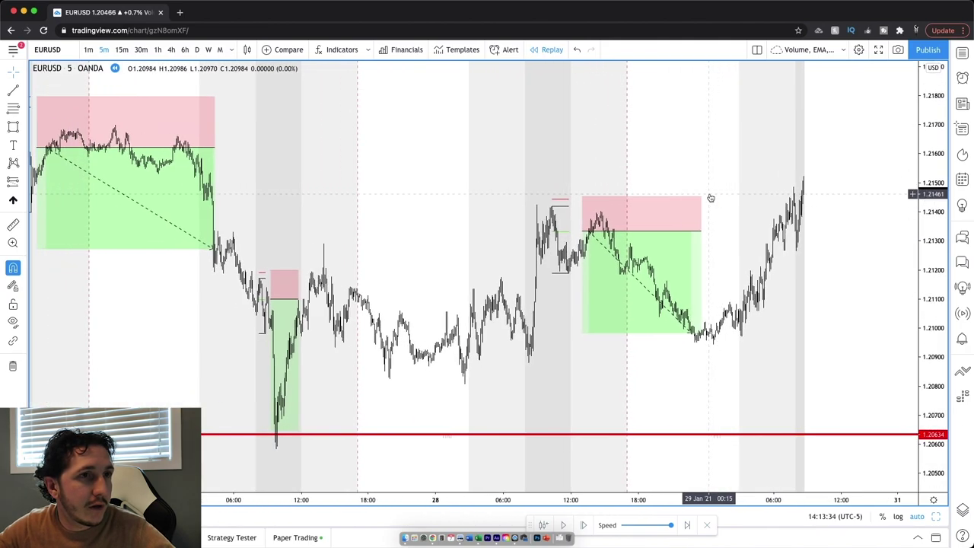
left_click(422, 305)
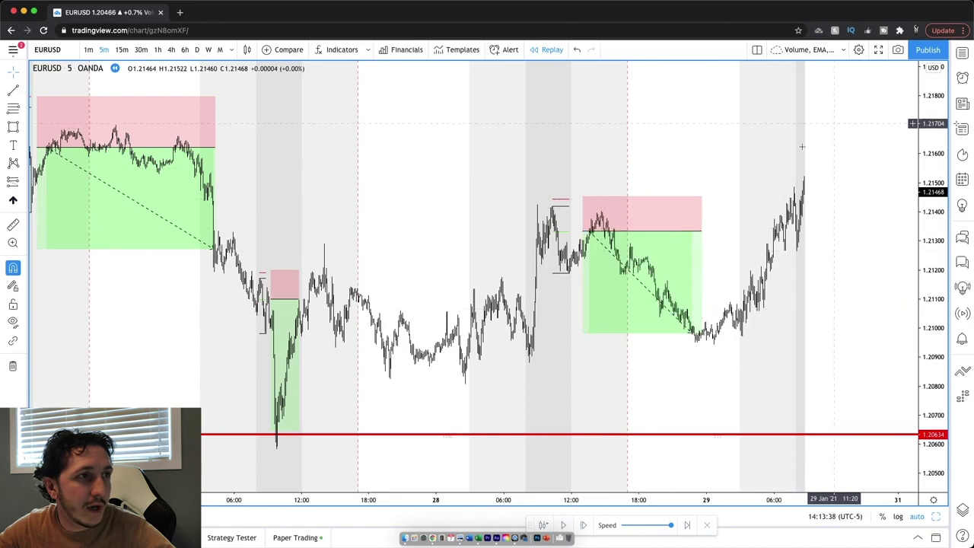
left_click(183, 110)
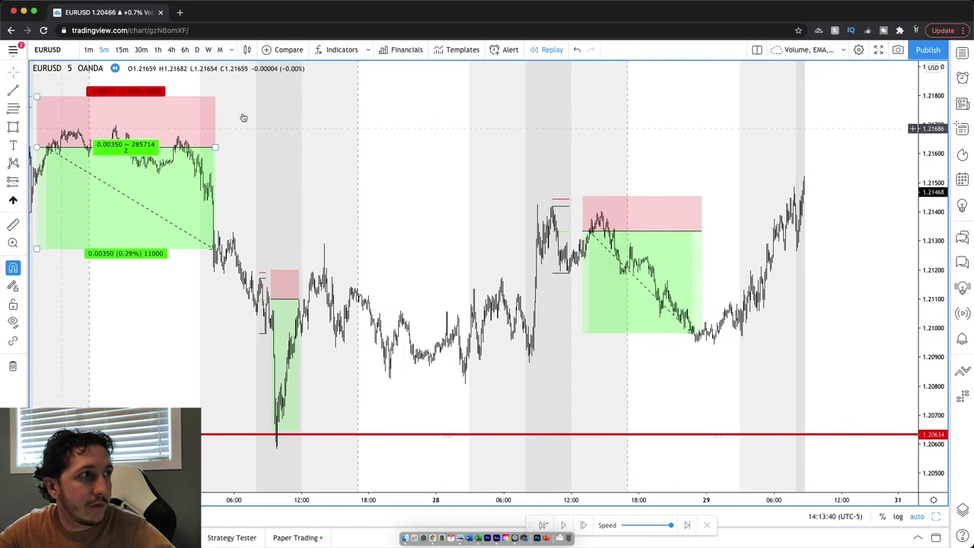
scroll(832, 146, "up", 5)
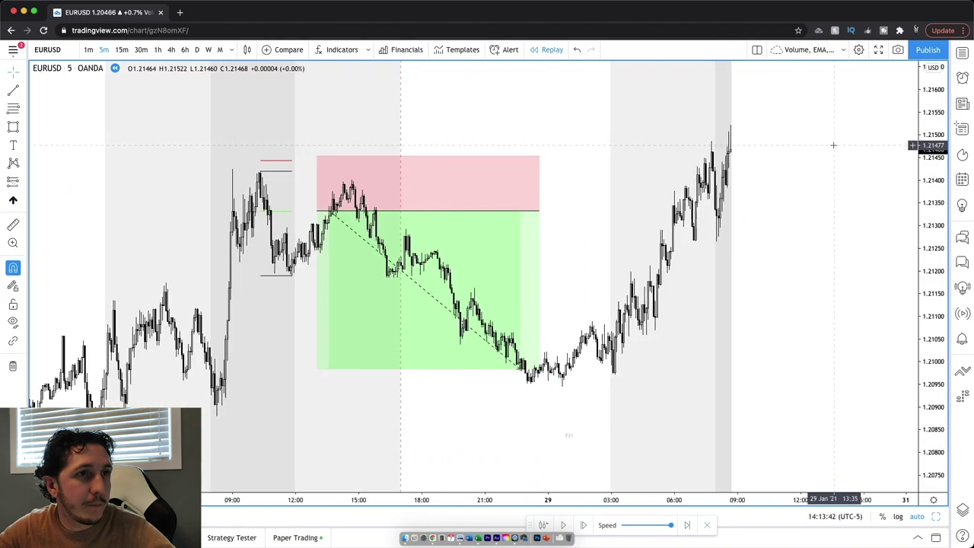
left_click(581, 524)
left_click(581, 524)
left_click(581, 524)
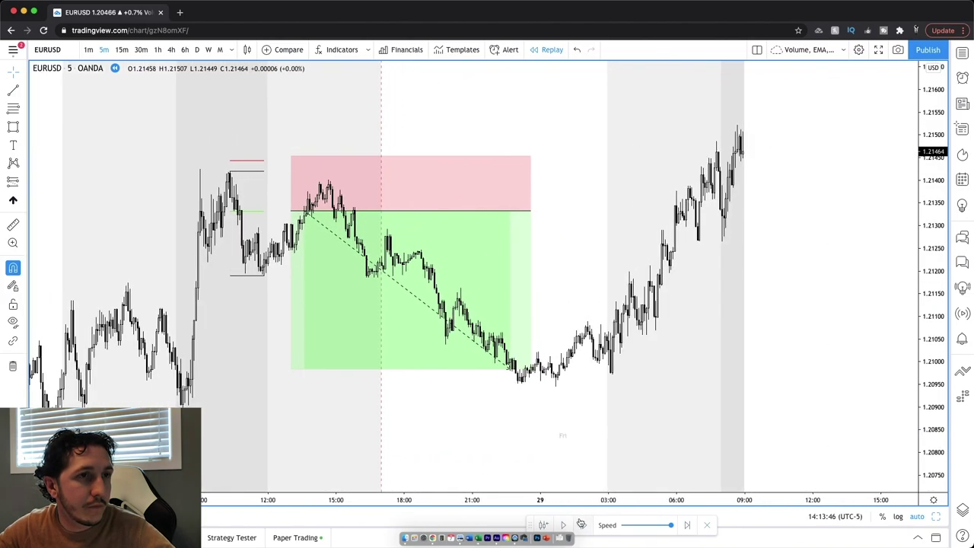
left_click(581, 524)
left_click(581, 524)
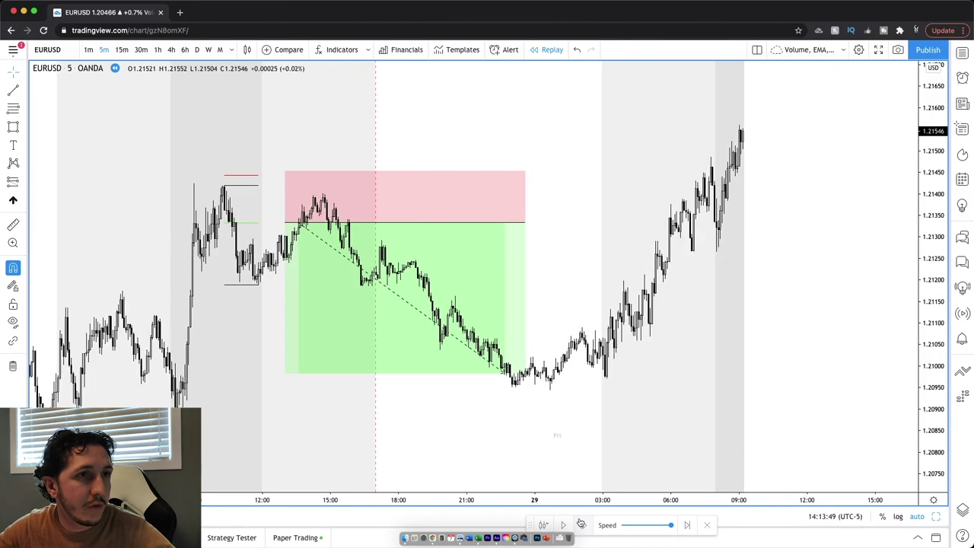
left_click(581, 524)
left_click(582, 524)
left_click(582, 524)
left_click(581, 525)
left_click(581, 524)
left_click(581, 524)
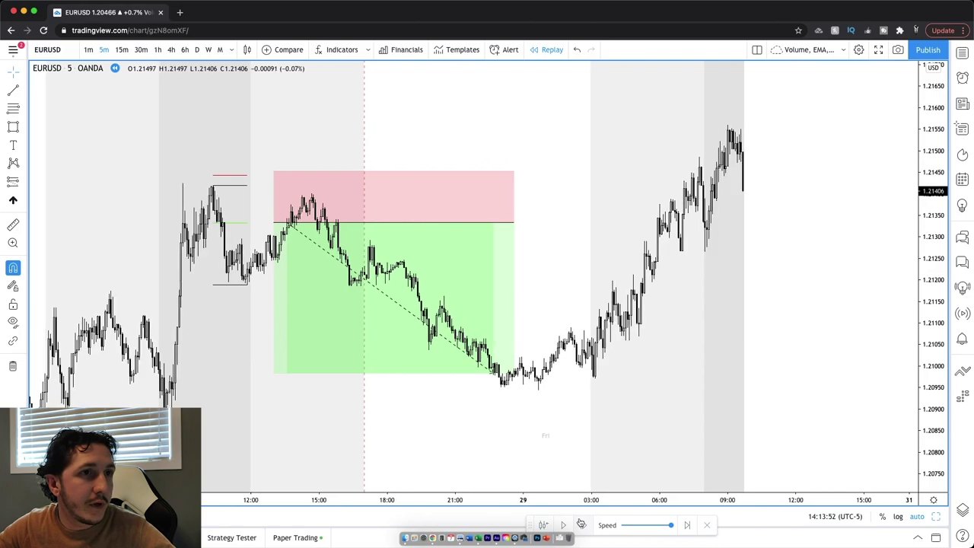
left_click(582, 524)
left_click(581, 524)
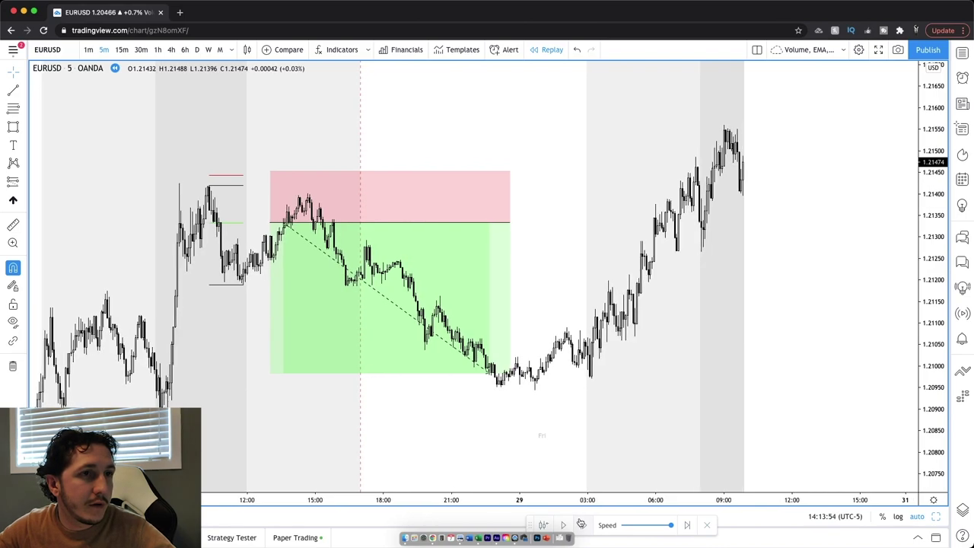
left_click(581, 524)
left_click(581, 524)
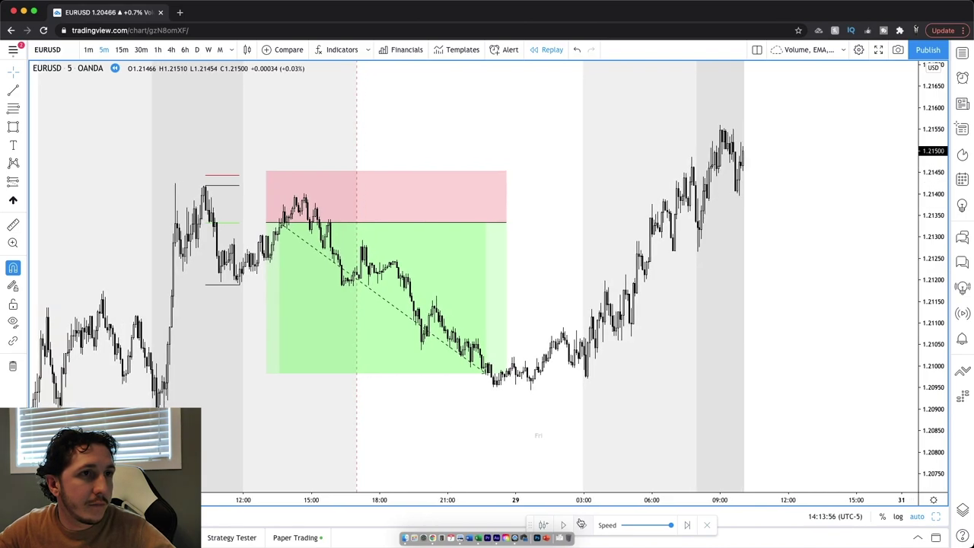
left_click(581, 524)
left_click(581, 524)
left_click(581, 524)
left_click(582, 524)
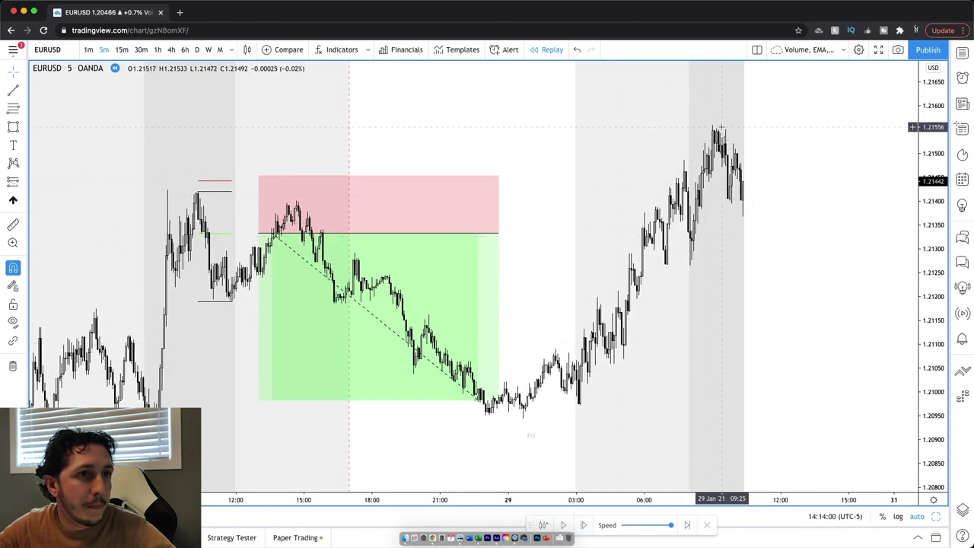
left_click(584, 526)
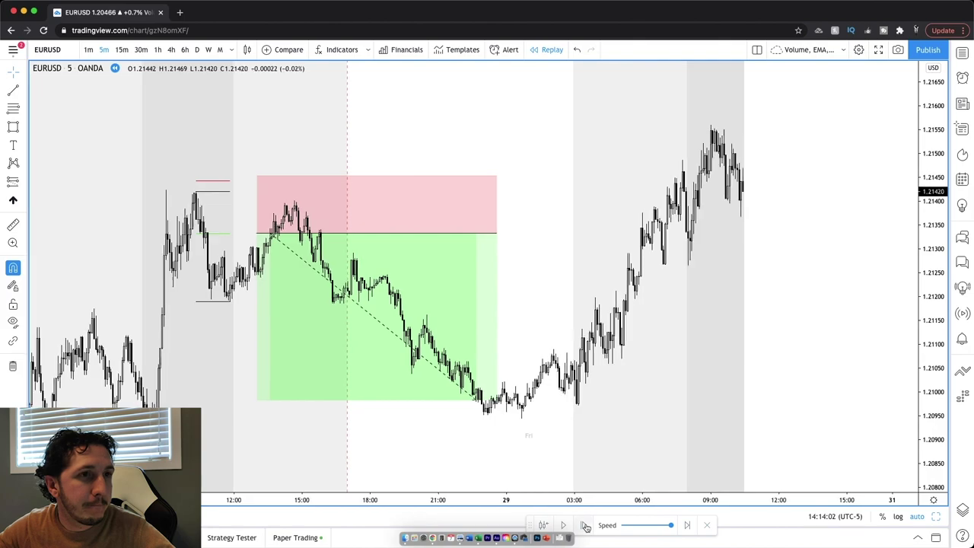
left_click(585, 525)
left_click(585, 526)
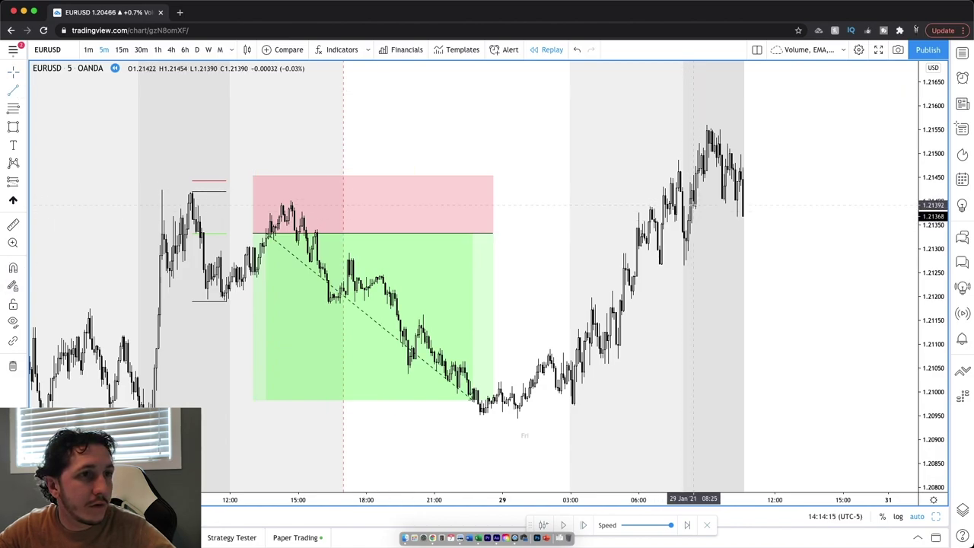
Draw a horizontal support line at 1.21392 from 08:25 to 11:30 and, two candles on, a Fibonacci retracement from 1.21498 down to 1.21250.
left_click_drag(693, 205, 763, 205)
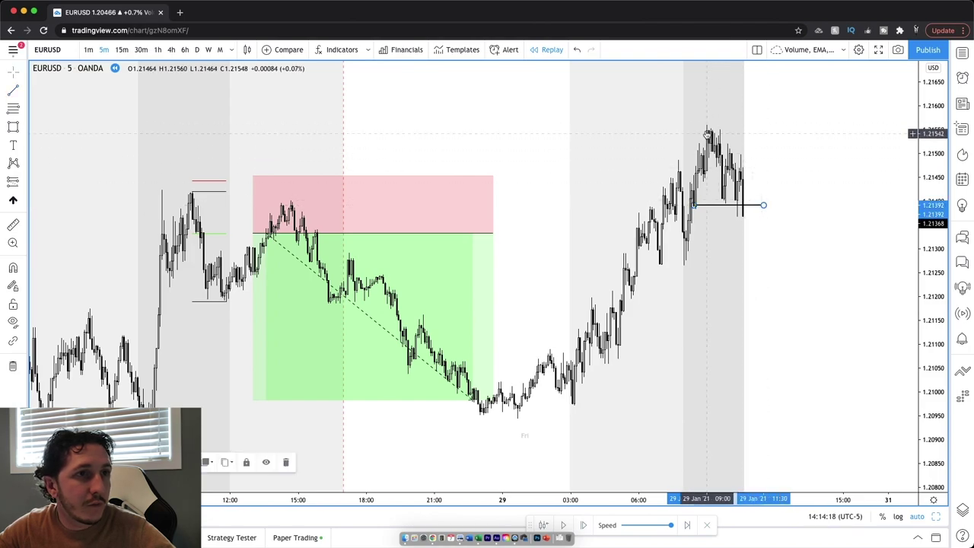
left_click(584, 525)
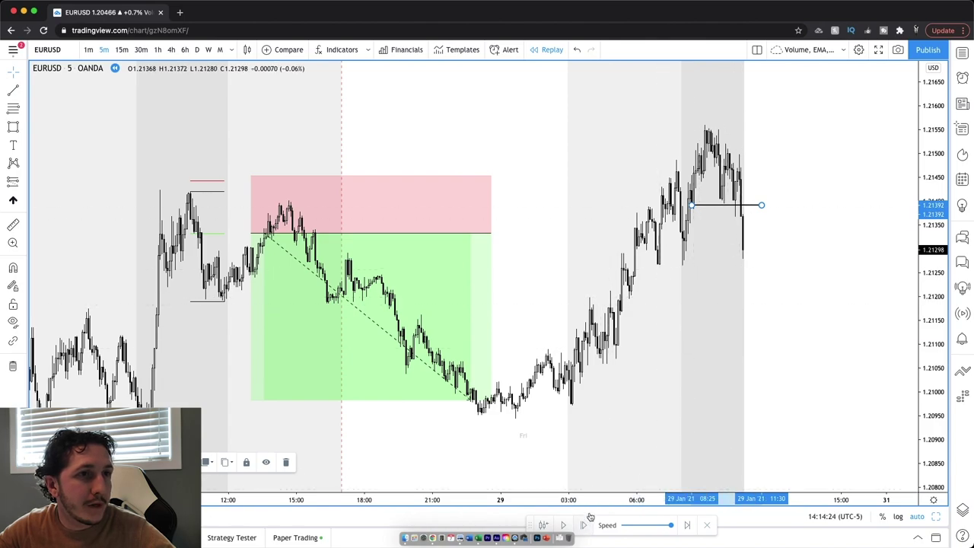
left_click(584, 525)
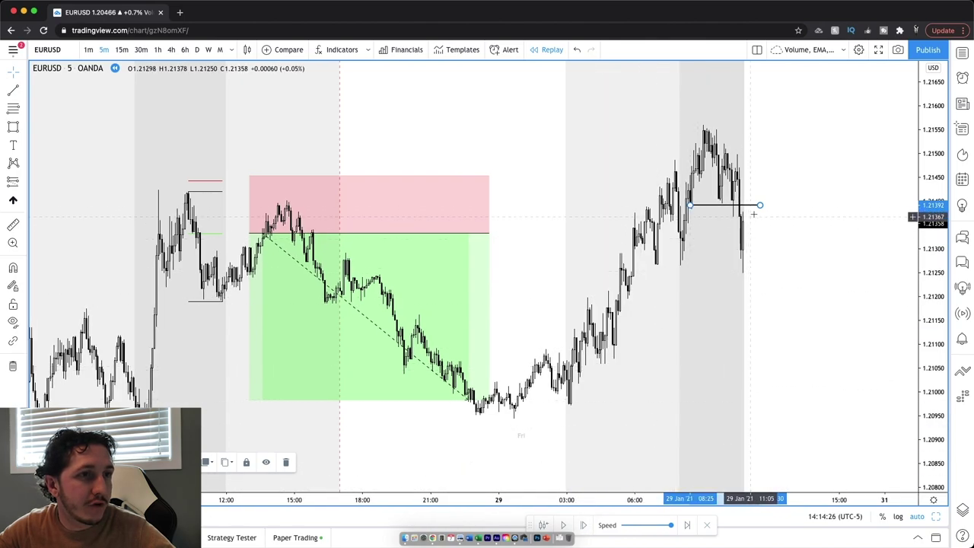
left_click(13, 109)
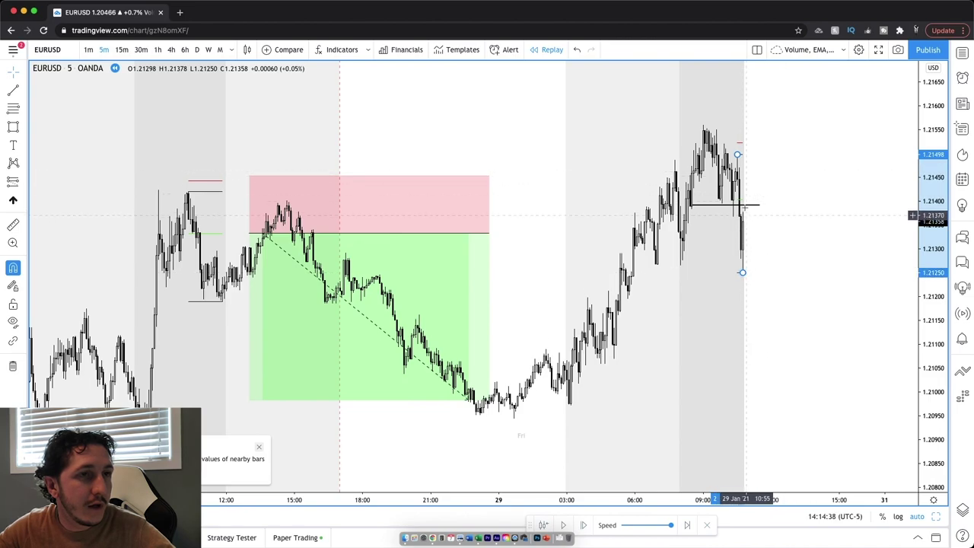
Place a short position at the 61.8% retracement level beside the latest candle, with its stop at the red 110% level.
left_click(10, 182)
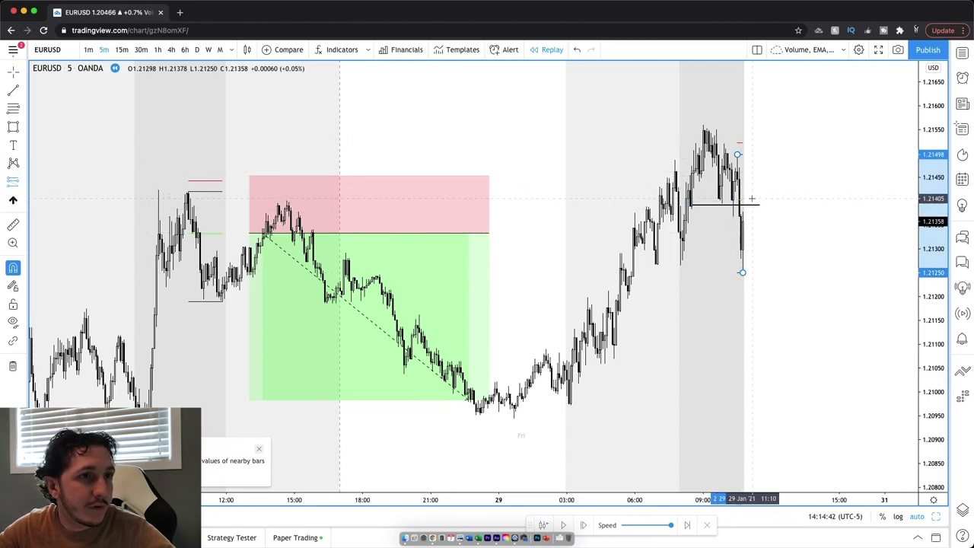
left_click(754, 177)
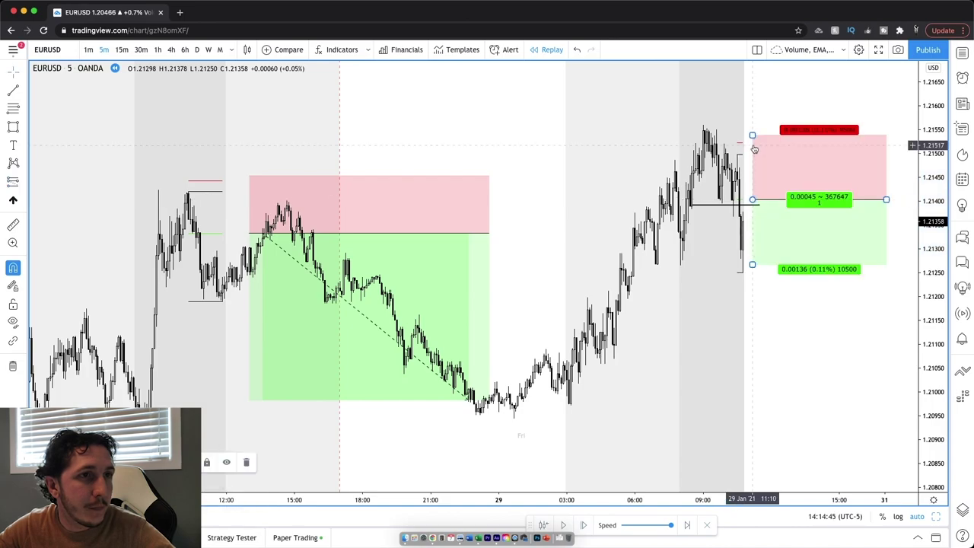
left_click_drag(751, 135, 751, 141)
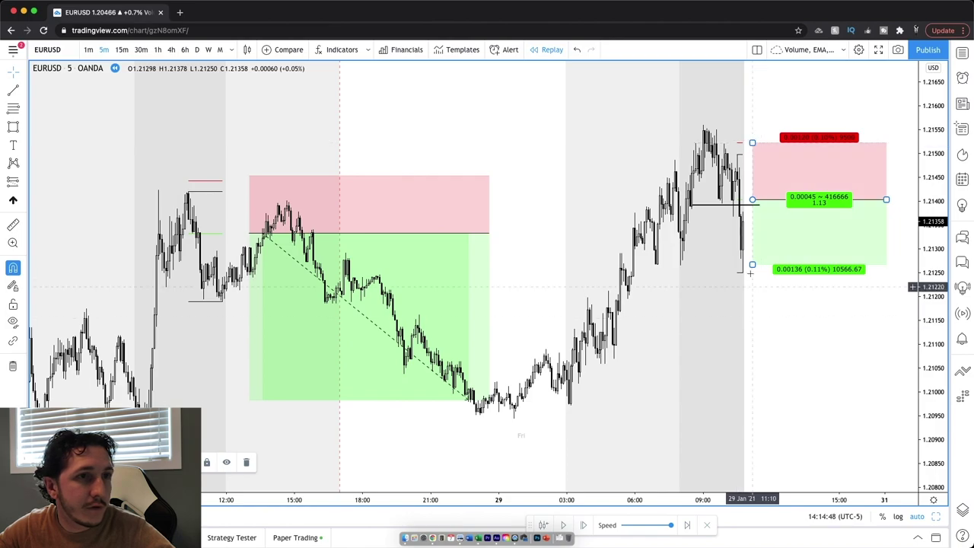
Extend the new short position's profit target downward and set it to 0.00400 below the entry.
left_click_drag(752, 264, 746, 388)
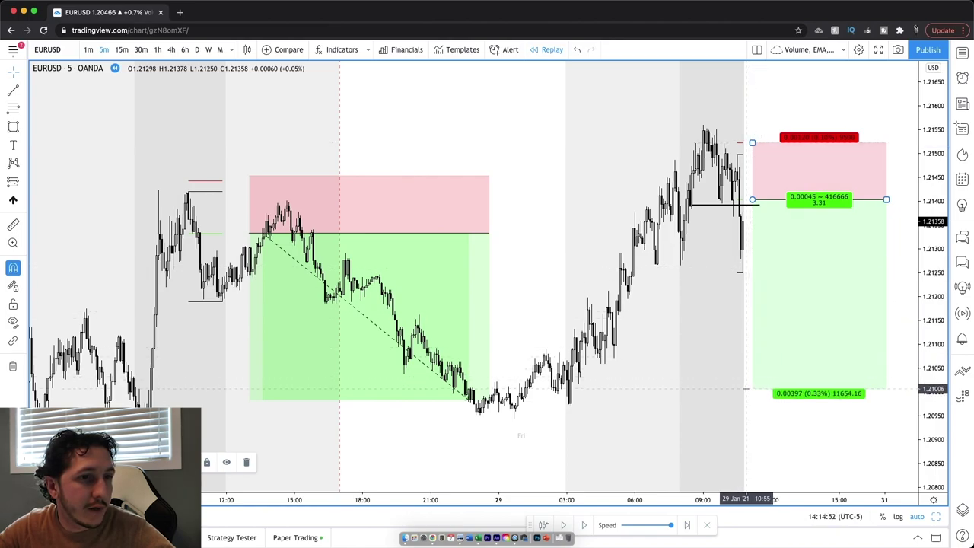
double_click(782, 358)
left_click(495, 296)
left_click(495, 297)
left_click(495, 296)
left_click(552, 446)
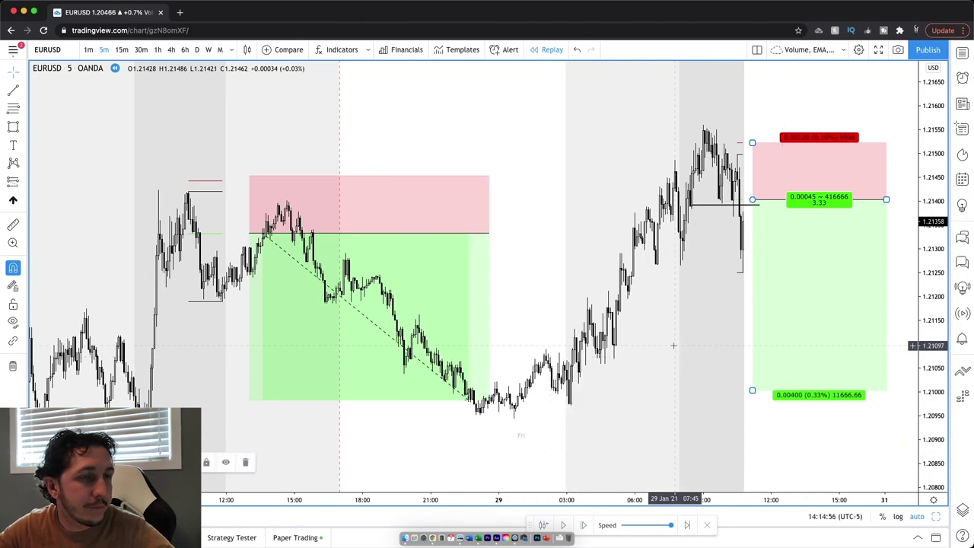
Advance the replay to about 11:00 and shorten the short position so that it ends at about 12:20.
left_click(586, 525)
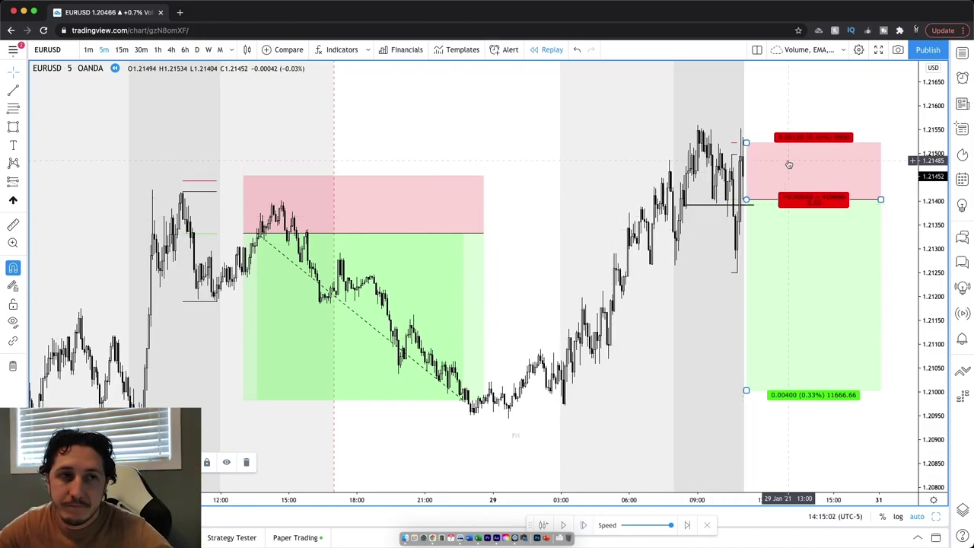
left_click_drag(880, 199, 790, 207)
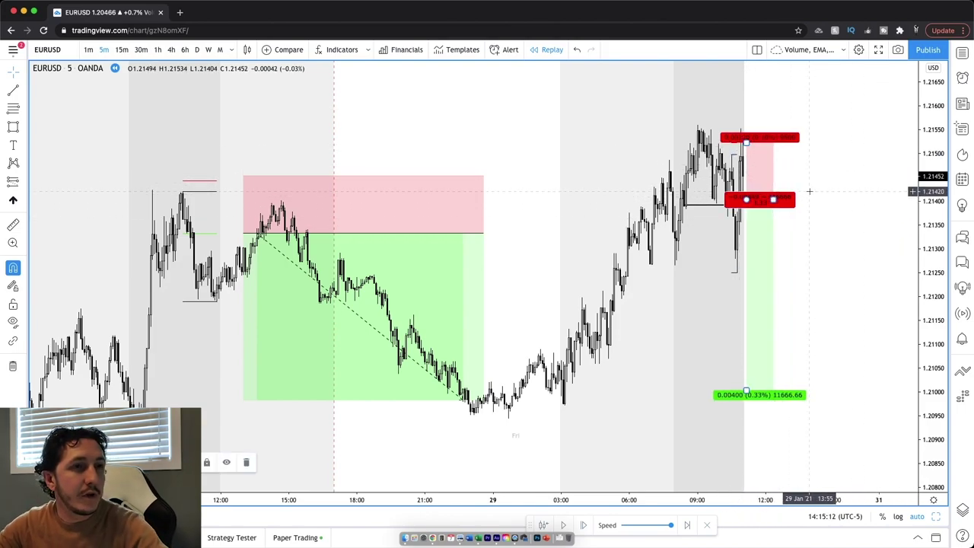
Switch to the backtesting workbook, log trade 42 with 1 in cell G48 and 12 in cell I48, and return to the chart.
key("ctrl+Right")
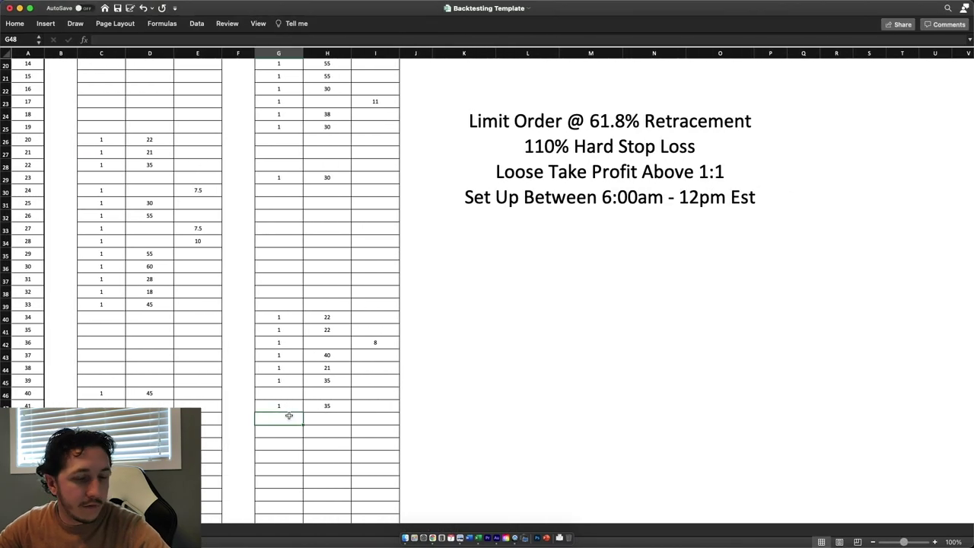
type("1")
key("Tab")
key("Tab")
type("1")
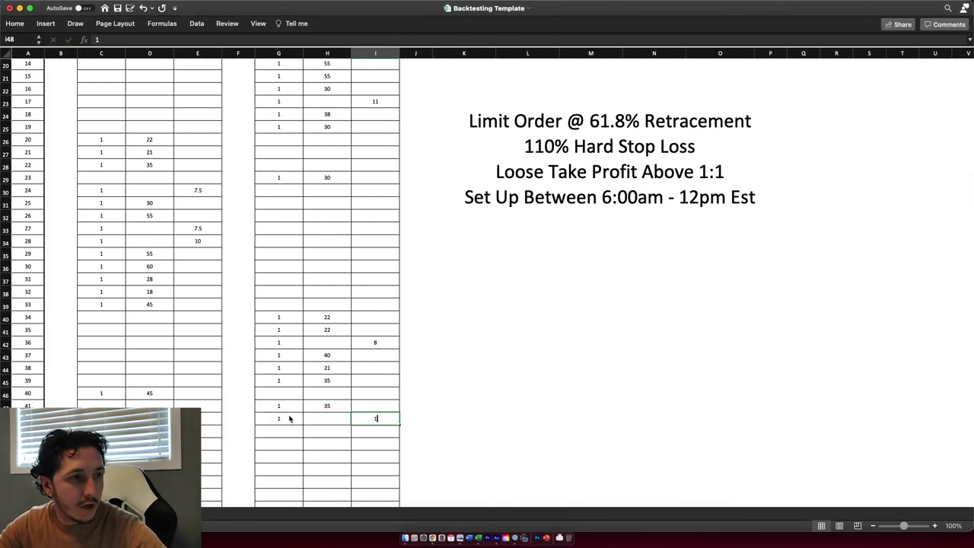
type("2")
key("Return")
key("ctrl+Left")
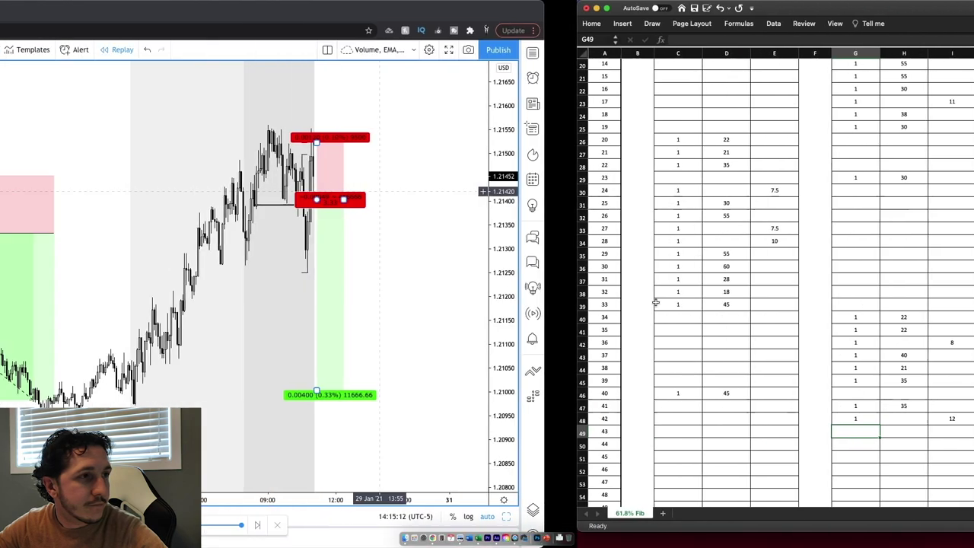
Deselect the short position and advance the replay by two candles to about 11:10.
left_click(785, 223)
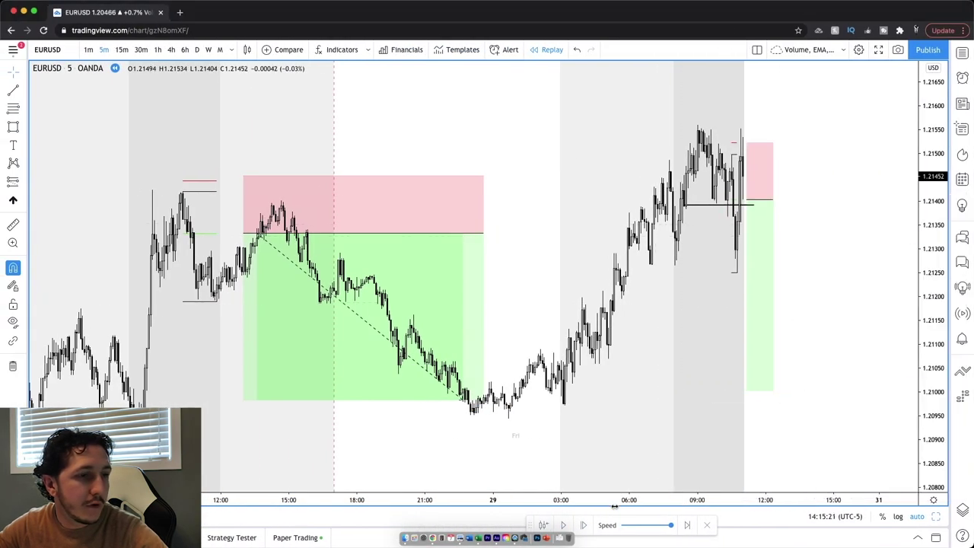
left_click(583, 525)
left_click(583, 525)
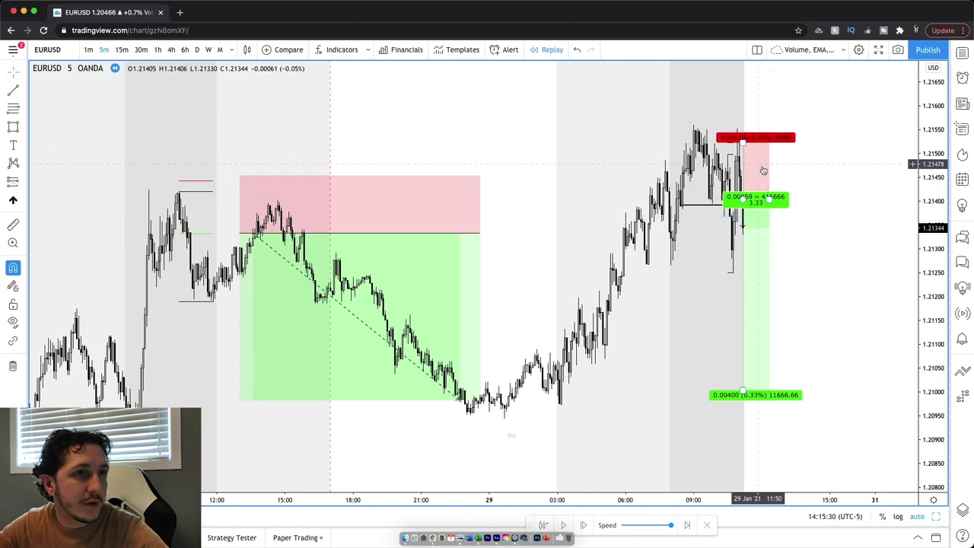
Draw a second Fibonacci retracement from the 09:00 high at 1.21560 down to the swing low at 1.21250.
left_click(15, 111)
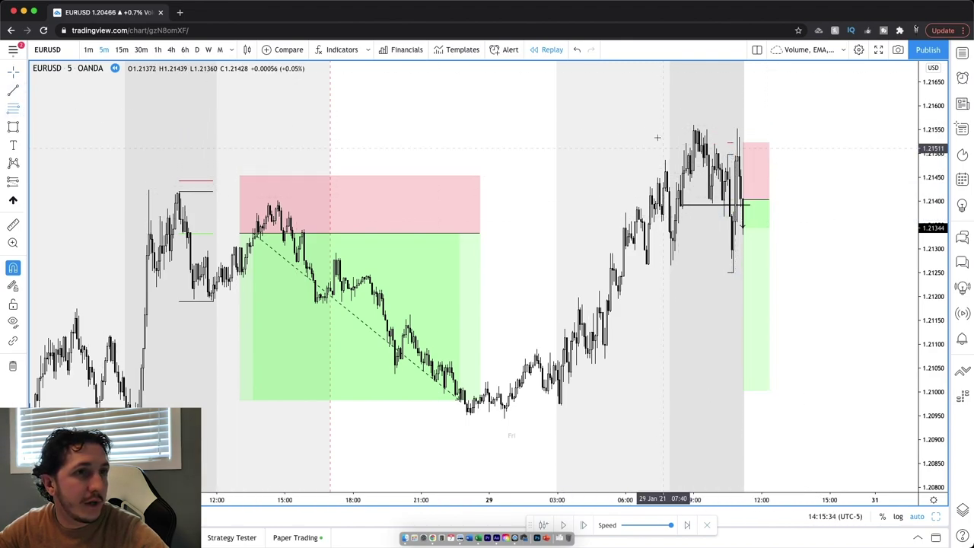
left_click(693, 124)
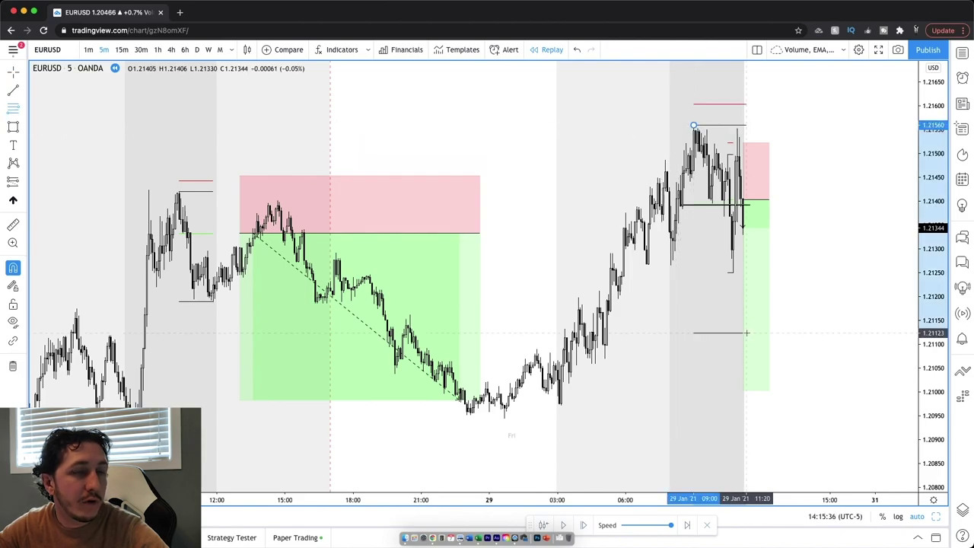
left_click(724, 244)
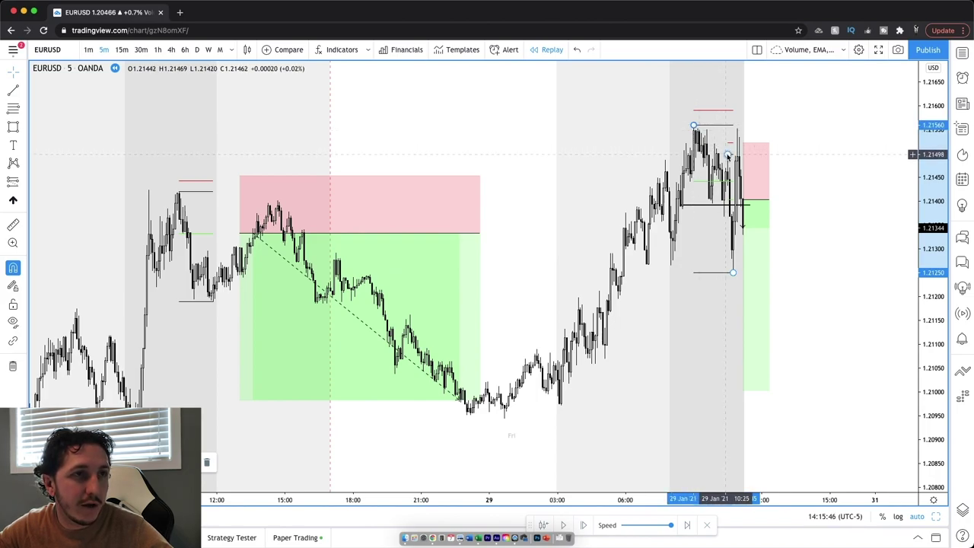
Place a second short position at the new retracement's 61.8% level, entry 1.21442, with its stop at the red 110% level, 1.21592.
left_click(12, 183)
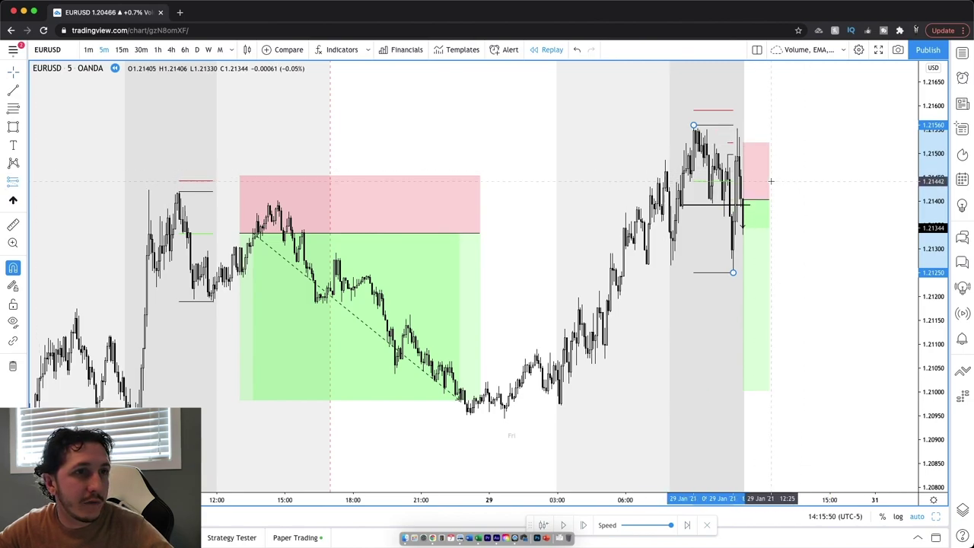
left_click(771, 181)
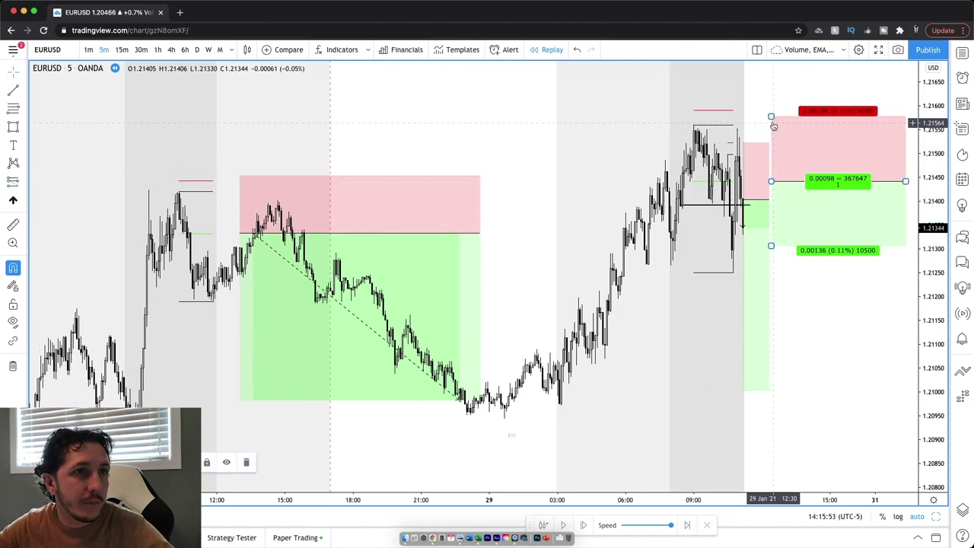
left_click_drag(769, 103, 769, 108)
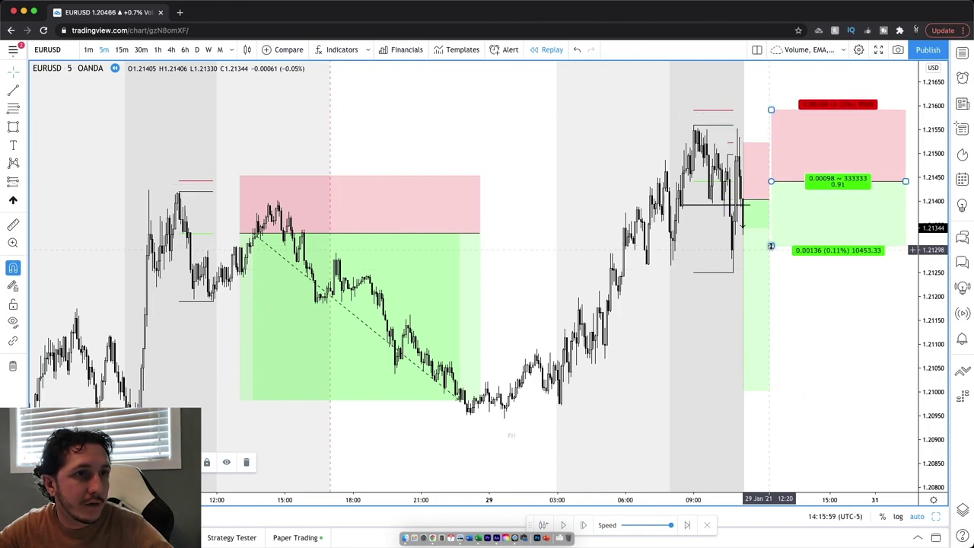
Extend the second short position's profit target downward and set its profit level to 450 ticks.
left_click_drag(771, 297, 771, 393)
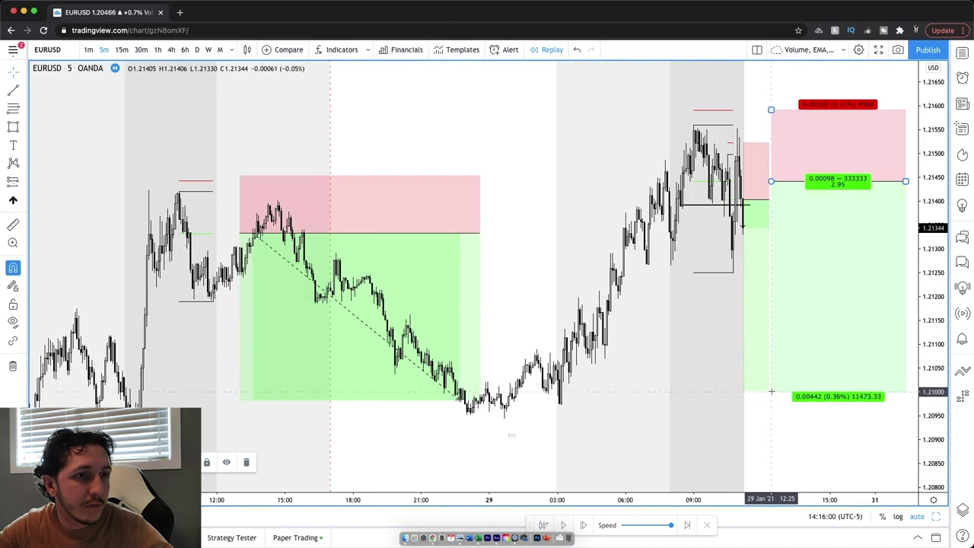
double_click(802, 360)
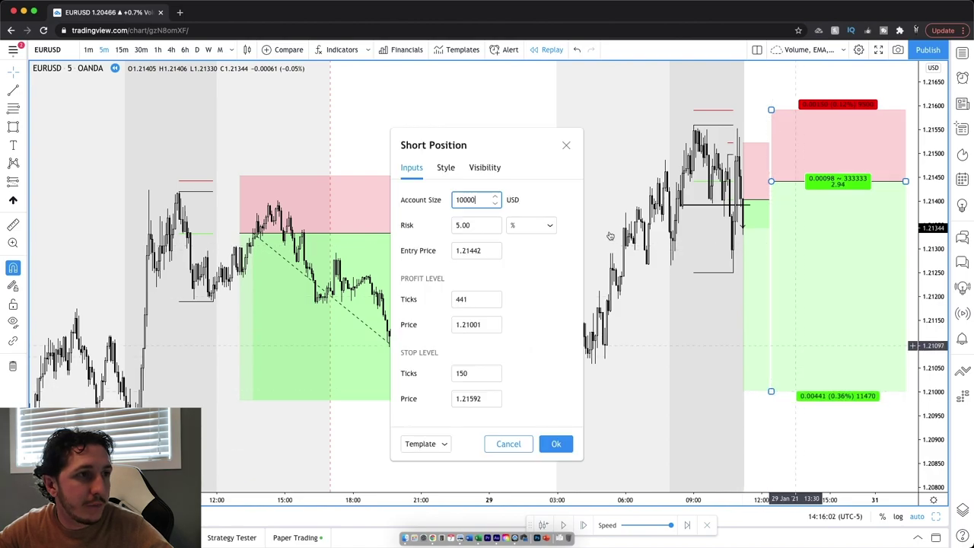
left_click(493, 297)
left_click(493, 297)
left_click(493, 297)
left_click(493, 297)
left_click(493, 297)
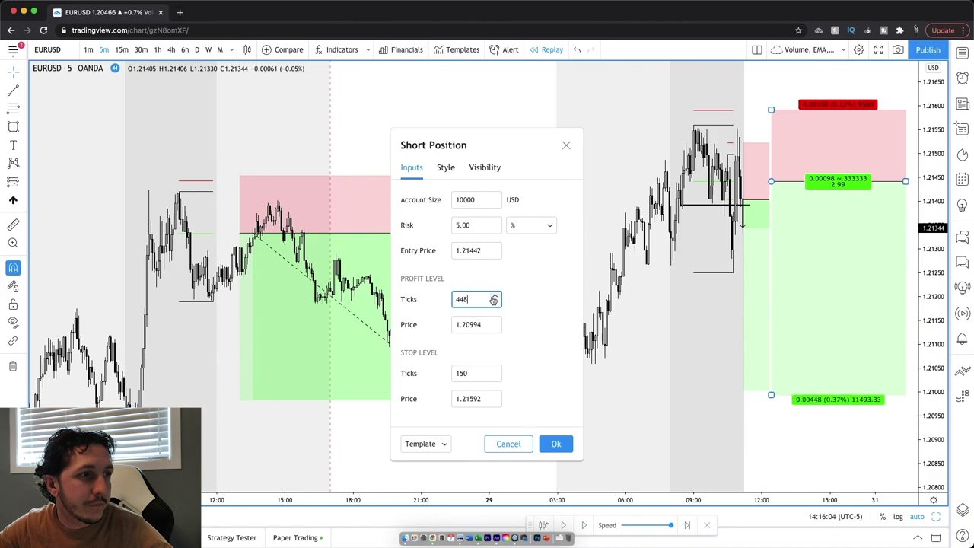
left_click(493, 296)
key("Return")
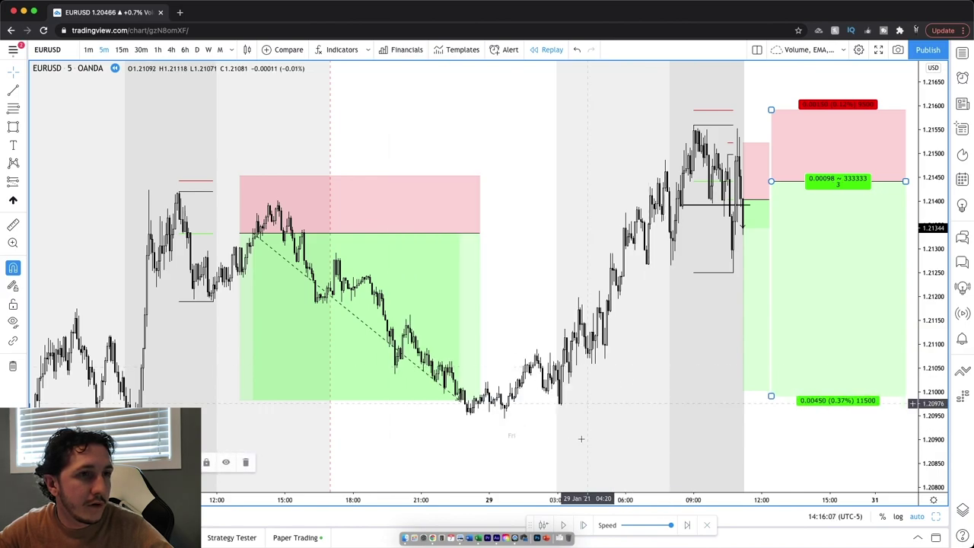
Deselect the second short position and run the replay forward to about 04:10 on 1 February, leaving playback paused.
left_click(690, 359)
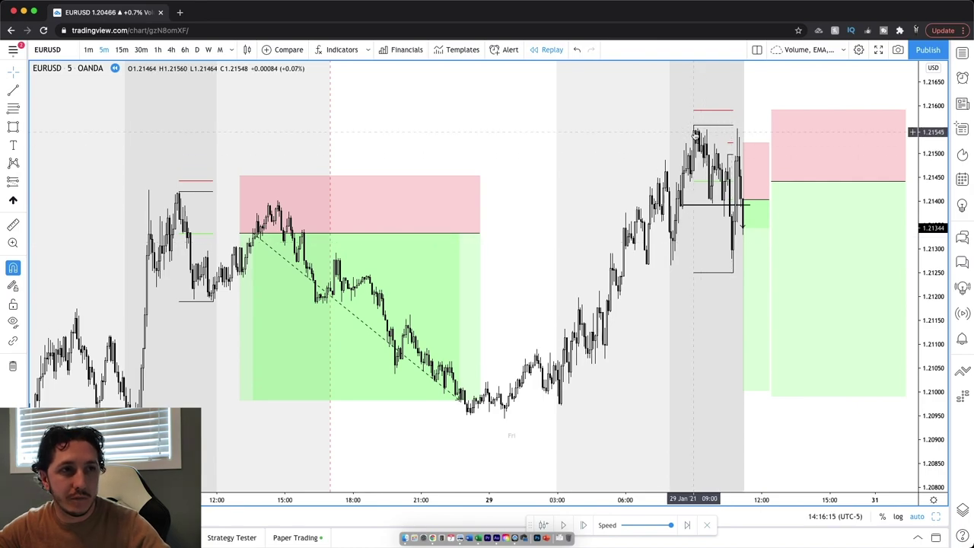
left_click(733, 269)
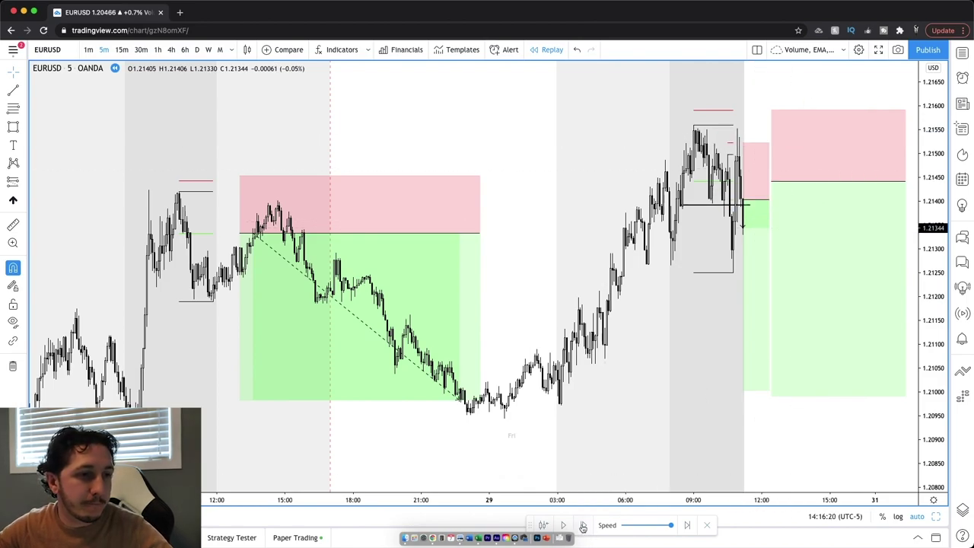
left_click(585, 525)
left_click(585, 525)
left_click(585, 525)
left_click(585, 526)
left_click(585, 525)
left_click(585, 525)
left_click(585, 526)
left_click(585, 526)
left_click(585, 526)
left_click(585, 526)
left_click(585, 526)
left_click(585, 525)
left_click(709, 186)
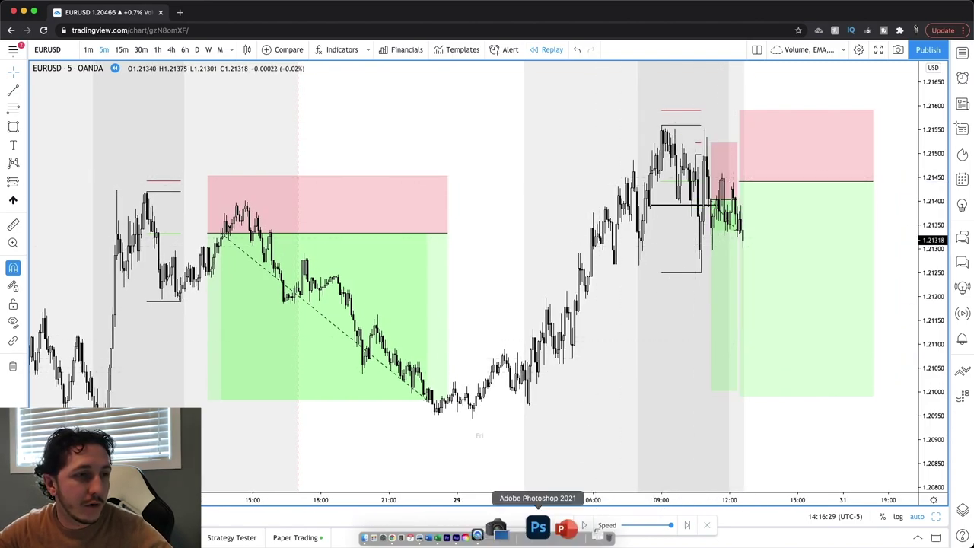
left_click(587, 523)
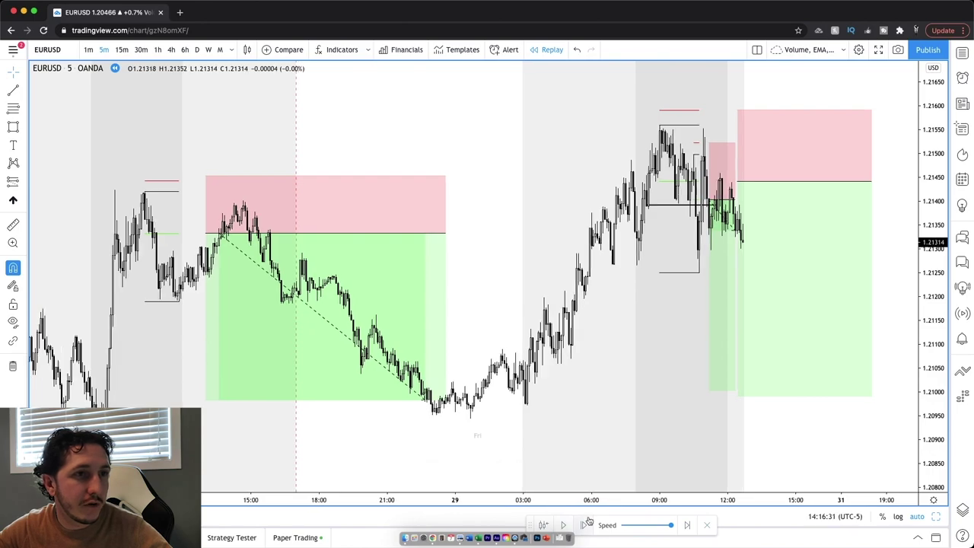
left_click(587, 523)
left_click(586, 524)
left_click(587, 523)
left_click(586, 523)
left_click(586, 524)
left_click(587, 524)
left_click(587, 523)
left_click(587, 523)
left_click(587, 523)
left_click(586, 523)
left_click(586, 523)
left_click(586, 524)
left_click(587, 523)
left_click(586, 523)
left_click(586, 524)
left_click(586, 524)
left_click(586, 523)
left_click(586, 523)
left_click(586, 523)
left_click(586, 524)
left_click(586, 523)
left_click(587, 523)
left_click(587, 523)
left_click(586, 523)
left_click(587, 523)
left_click(587, 524)
left_click(586, 523)
left_click(587, 523)
left_click(586, 523)
left_click(587, 523)
left_click(587, 523)
left_click(586, 523)
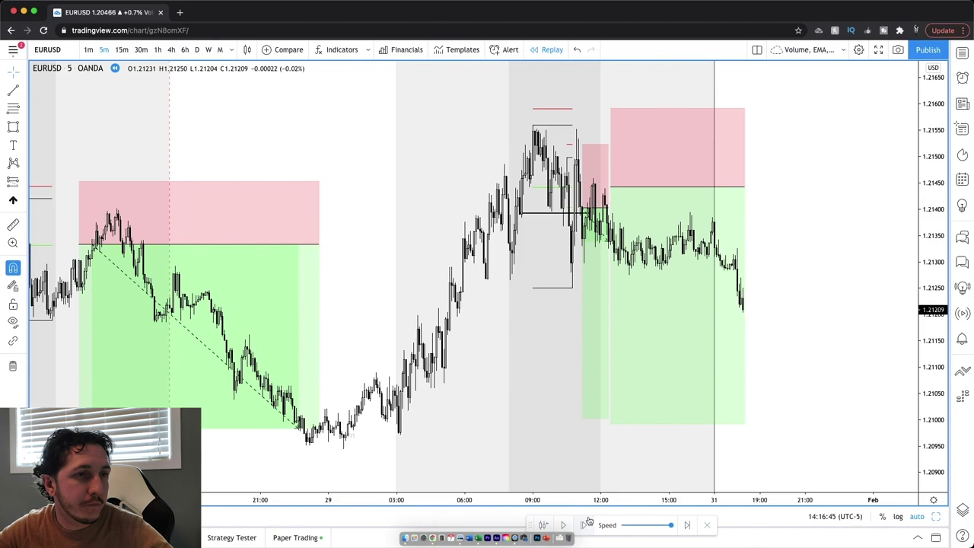
left_click(587, 524)
left_click(587, 523)
left_click(587, 523)
left_click(587, 523)
left_click(587, 523)
left_click(587, 523)
left_click(587, 523)
left_click(588, 523)
left_click(587, 523)
left_click(588, 524)
left_click(587, 523)
left_click(587, 523)
left_click(587, 523)
left_click(587, 523)
left_click(588, 524)
left_click(587, 523)
left_click(587, 523)
left_click(587, 524)
left_click(587, 523)
left_click(588, 523)
left_click(587, 523)
left_click(587, 524)
left_click(587, 523)
left_click(588, 524)
left_click(587, 523)
left_click(587, 523)
left_click(587, 523)
left_click(587, 524)
left_click(587, 523)
left_click(587, 524)
left_click(587, 523)
left_click(587, 523)
left_click(587, 523)
left_click(587, 523)
left_click(587, 523)
left_click(587, 524)
left_click(587, 524)
left_click(587, 523)
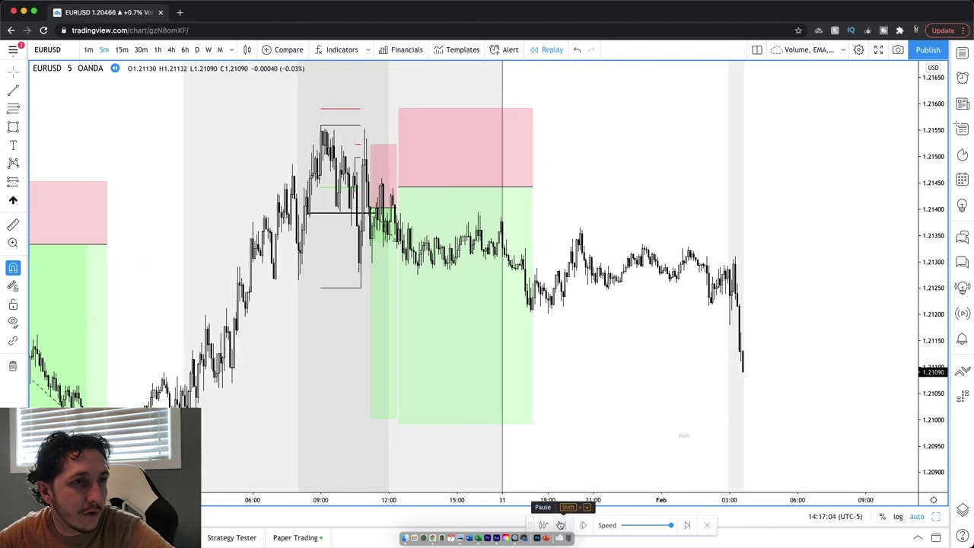
left_click(560, 525)
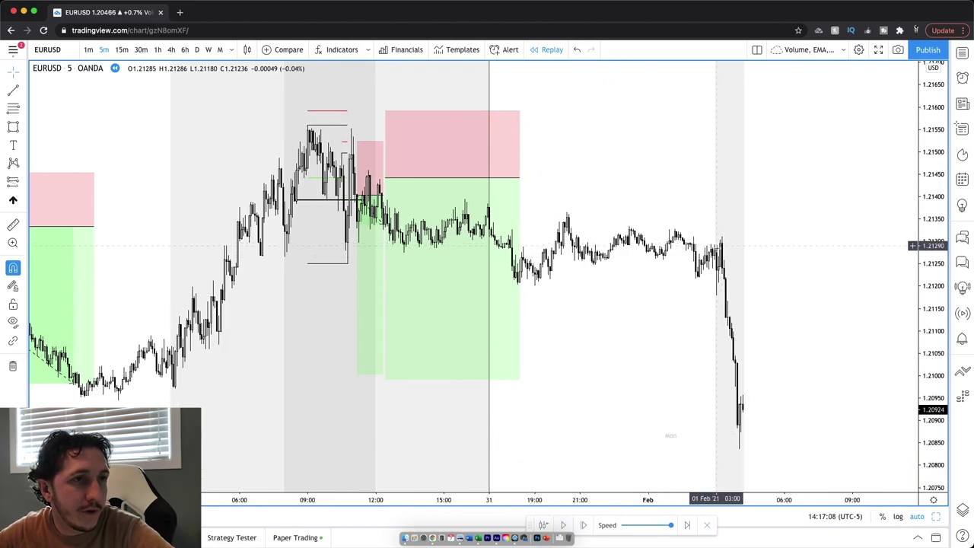
Stretch the second short position so that it ends at about 03:55 on 1 February.
left_click(518, 175)
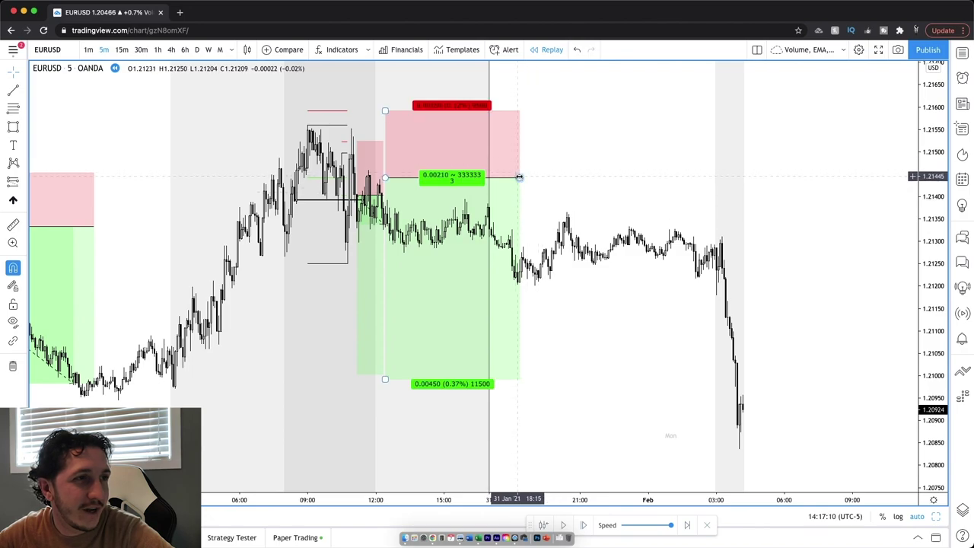
left_click_drag(672, 186, 737, 208)
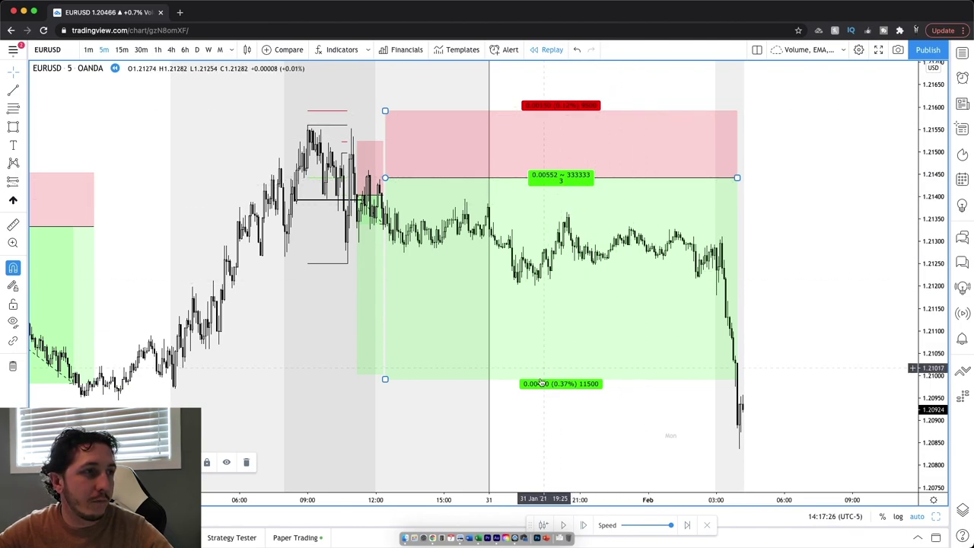
Delete the second short position and the Fibonacci retracement drawn from the 09:00 high.
left_click(358, 174)
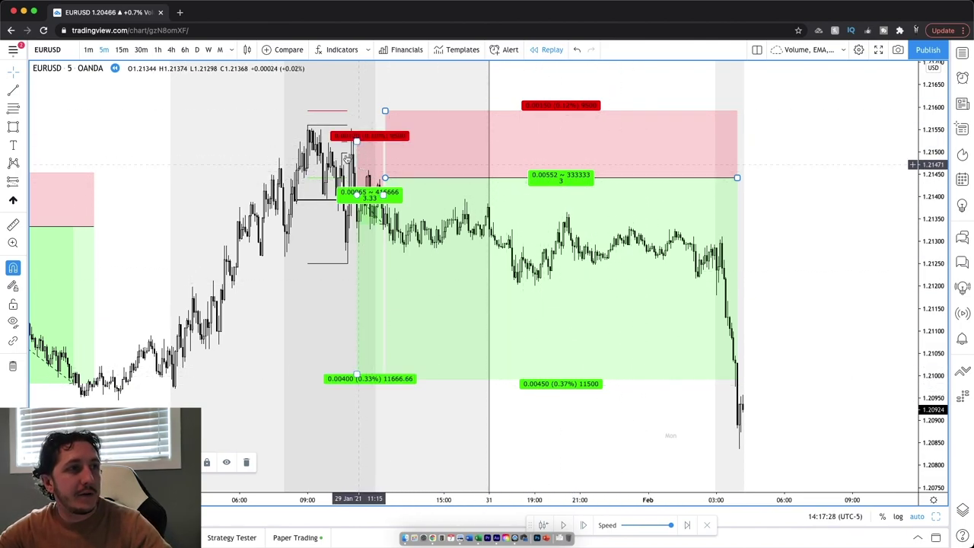
left_click(309, 127)
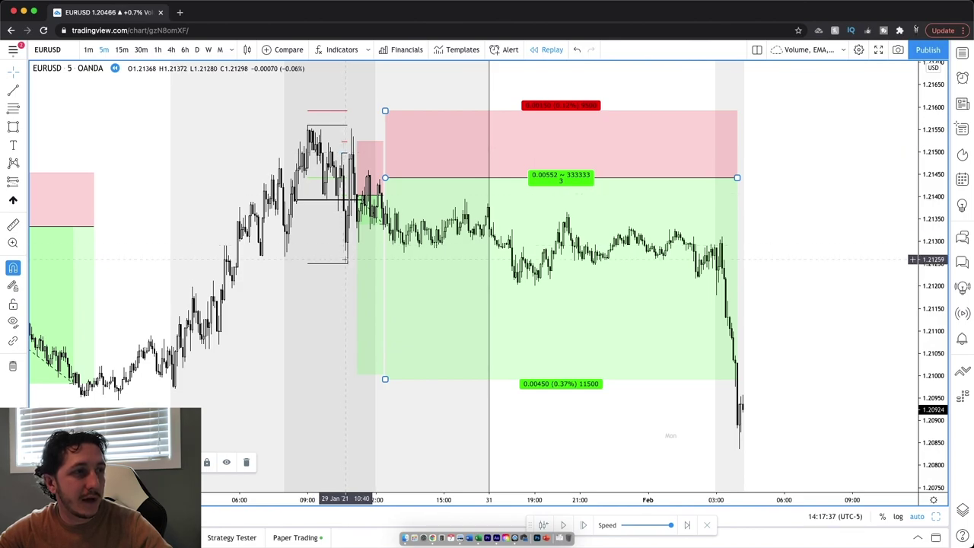
key("Delete")
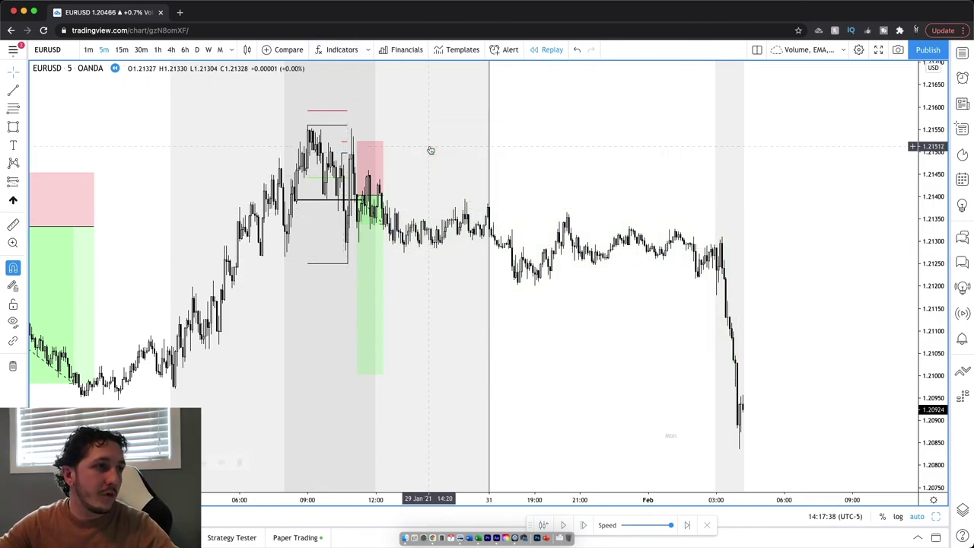
key("Delete")
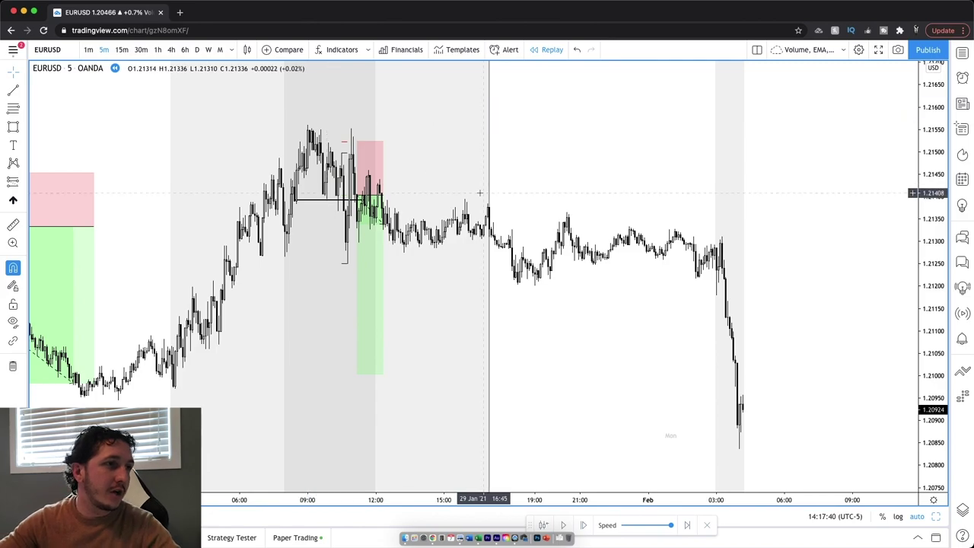
left_click(374, 168)
left_click(665, 200)
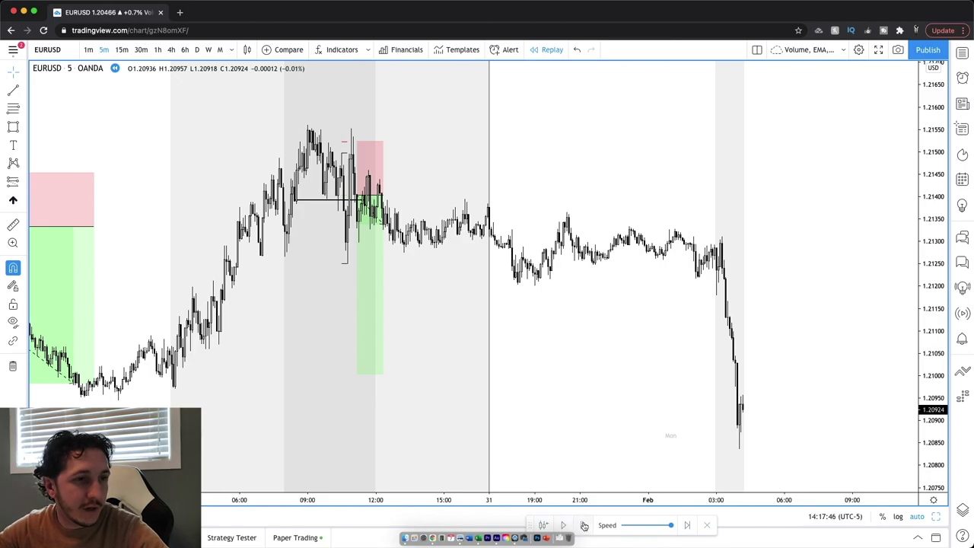
Advance the replay candle by candle to about 08:00 on 1 February.
left_click(583, 525)
left_click(582, 525)
left_click(583, 525)
left_click(582, 525)
left_click(582, 525)
left_click(583, 525)
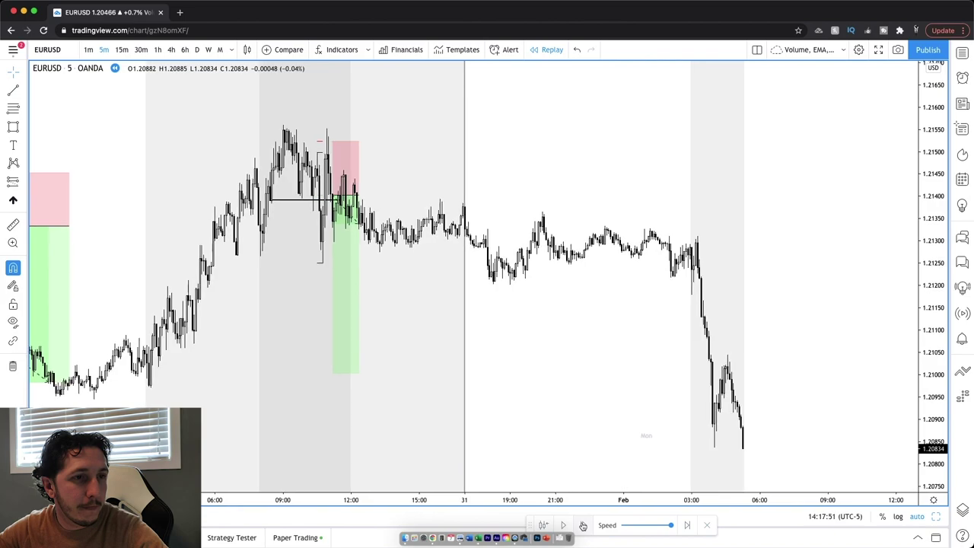
left_click(583, 525)
left_click(583, 524)
left_click(583, 525)
left_click(583, 524)
left_click(582, 524)
left_click(583, 525)
left_click(583, 524)
left_click(582, 525)
left_click(582, 525)
left_click(583, 525)
left_click(583, 525)
left_click(583, 525)
left_click(583, 525)
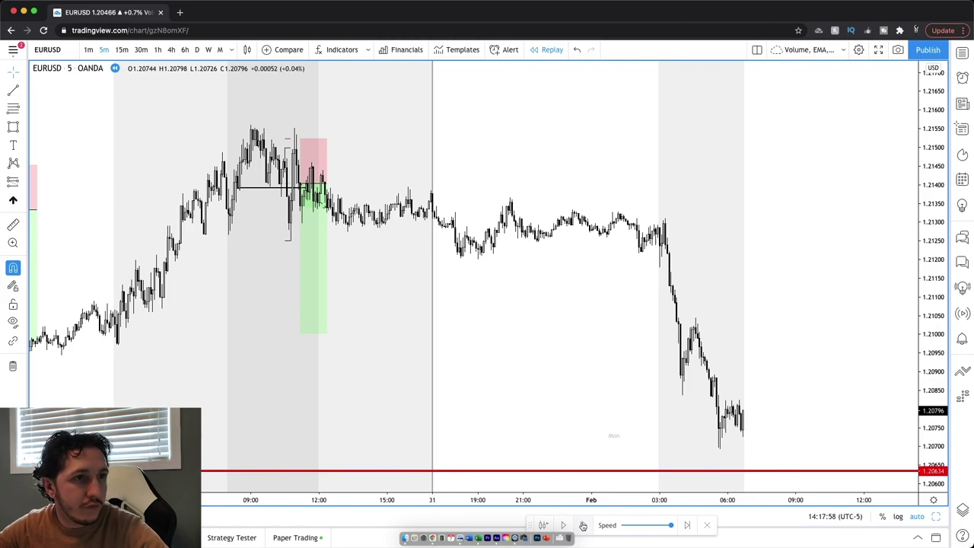
left_click(582, 525)
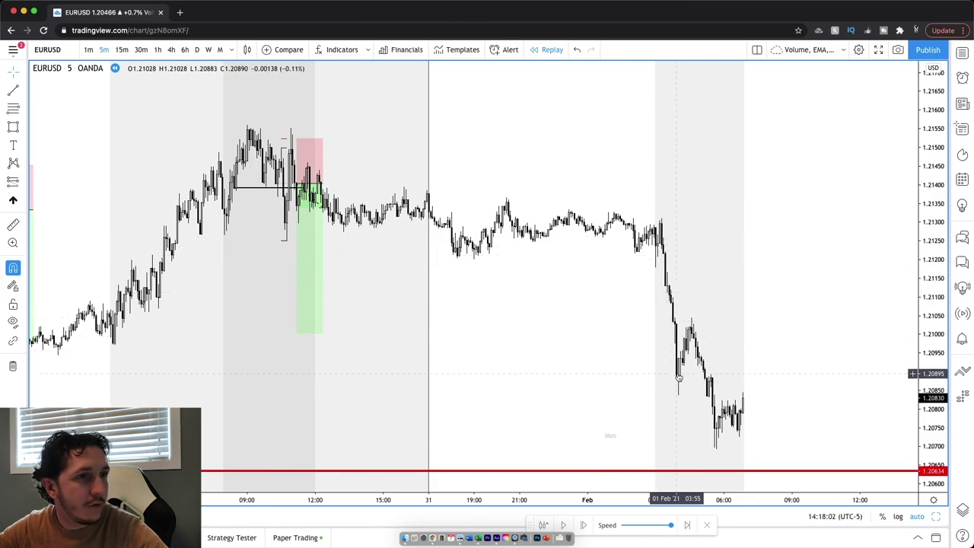
scroll(707, 392, "left", 3)
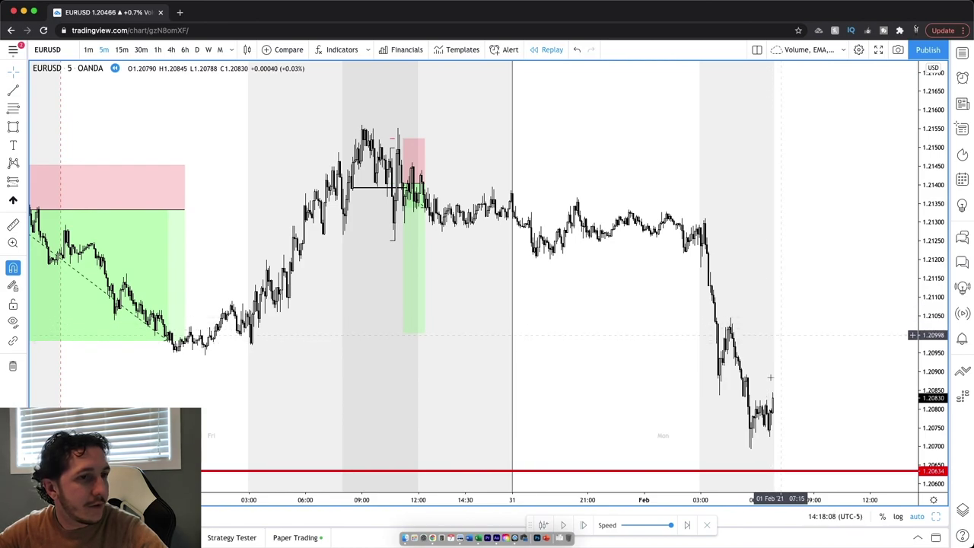
left_click(588, 524)
left_click(588, 523)
left_click(588, 523)
left_click(588, 523)
left_click(588, 523)
left_click(588, 524)
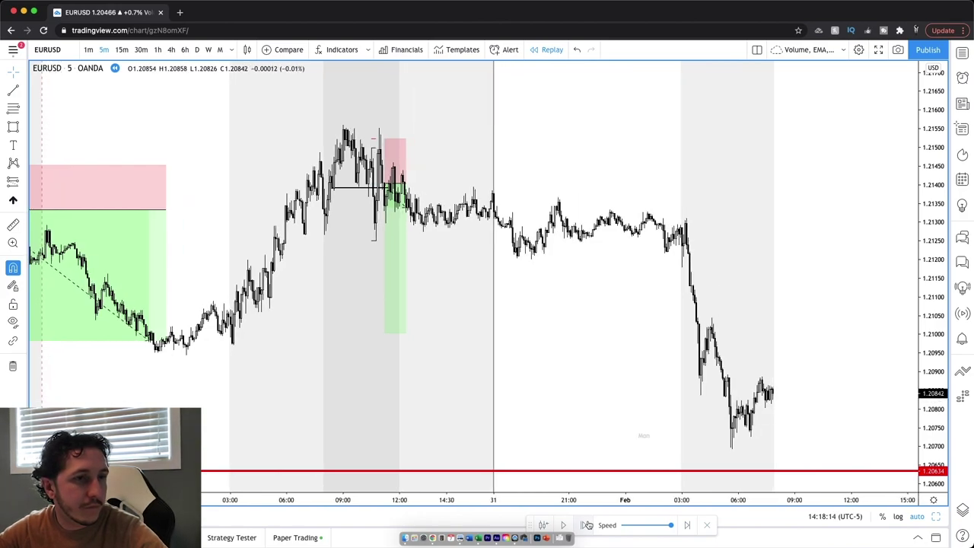
left_click(588, 524)
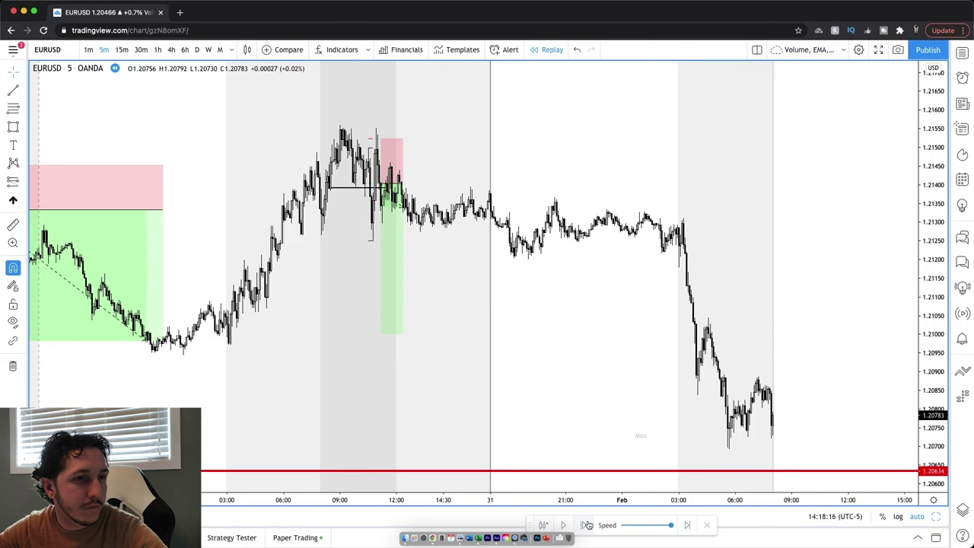
Advance the replay candle by candle to about 09:25 on 1 February.
left_click(588, 524)
left_click(588, 524)
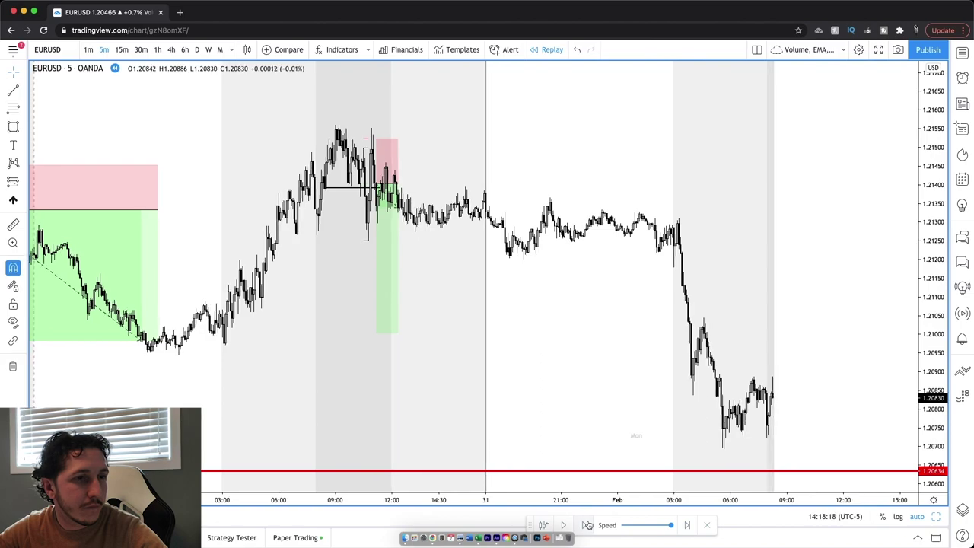
left_click(588, 524)
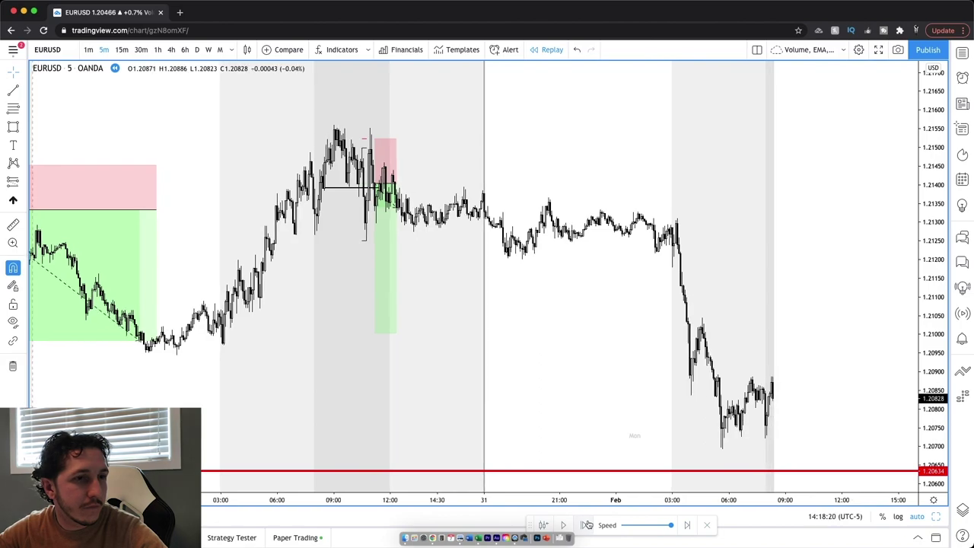
left_click(588, 524)
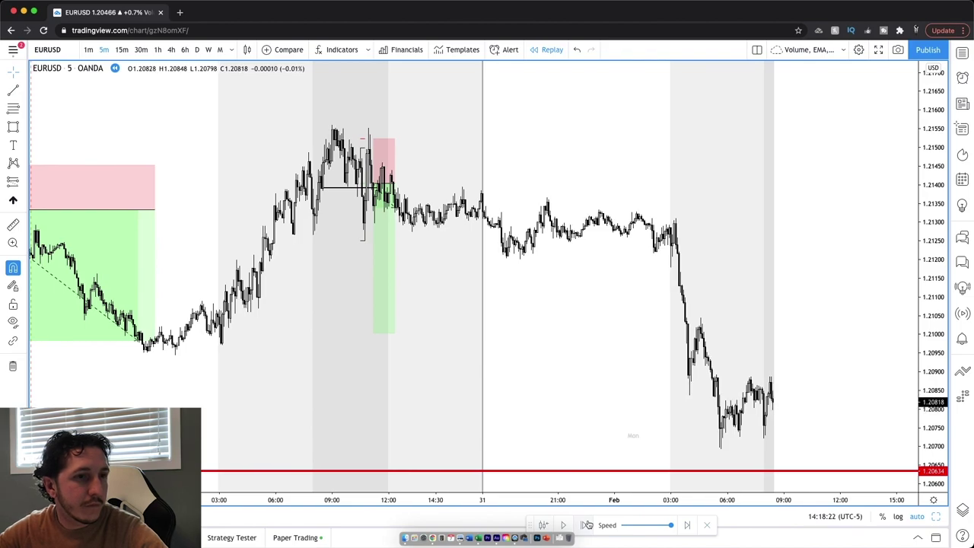
left_click(588, 524)
left_click(588, 524)
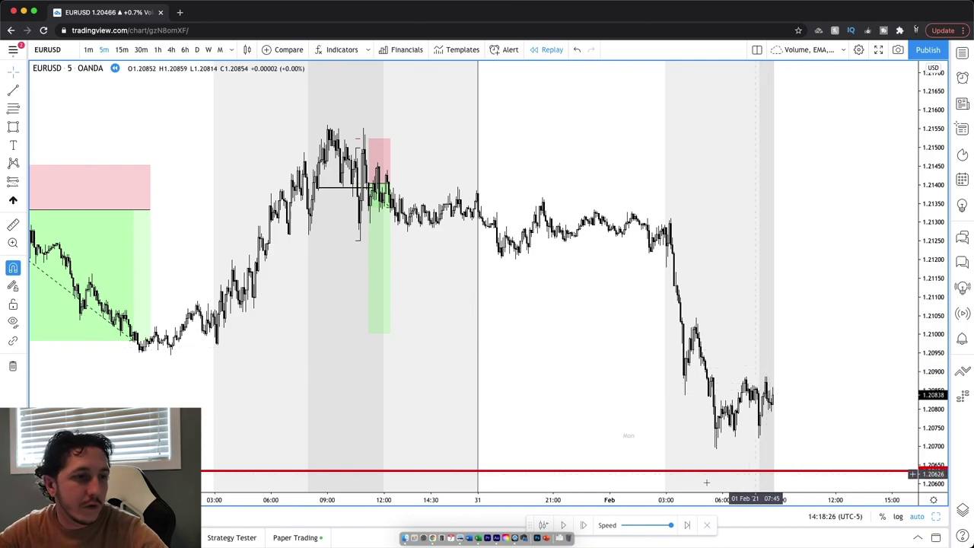
left_click(582, 525)
left_click(581, 525)
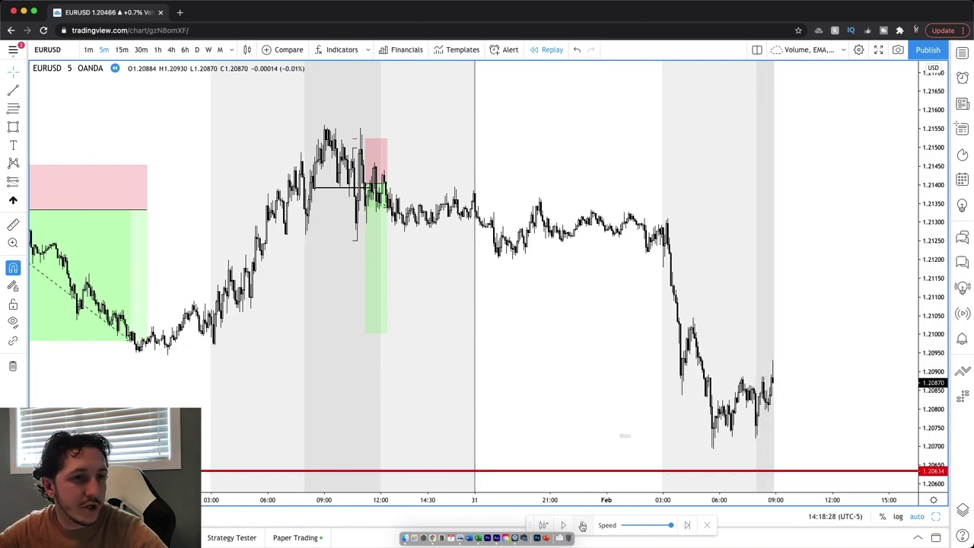
left_click(582, 526)
left_click(582, 525)
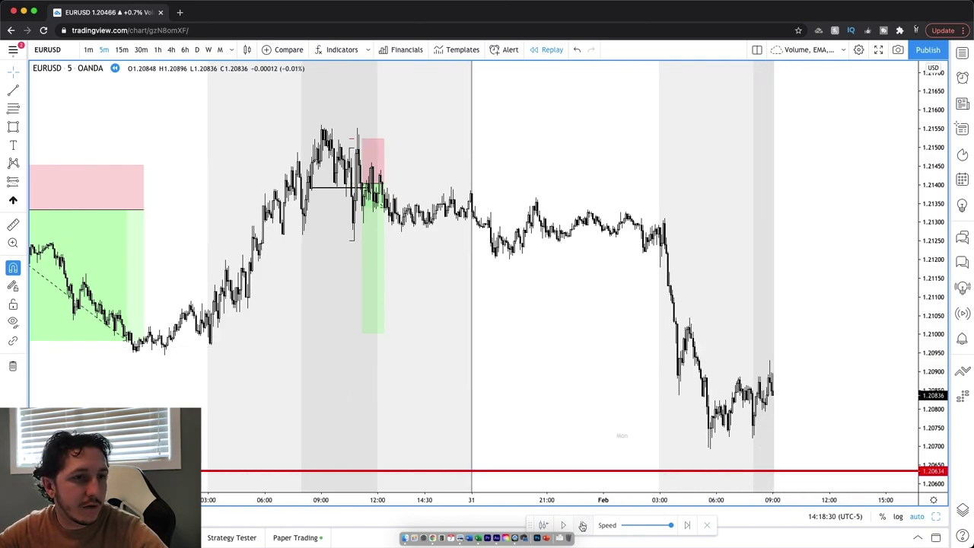
left_click(582, 525)
left_click(582, 526)
left_click(582, 525)
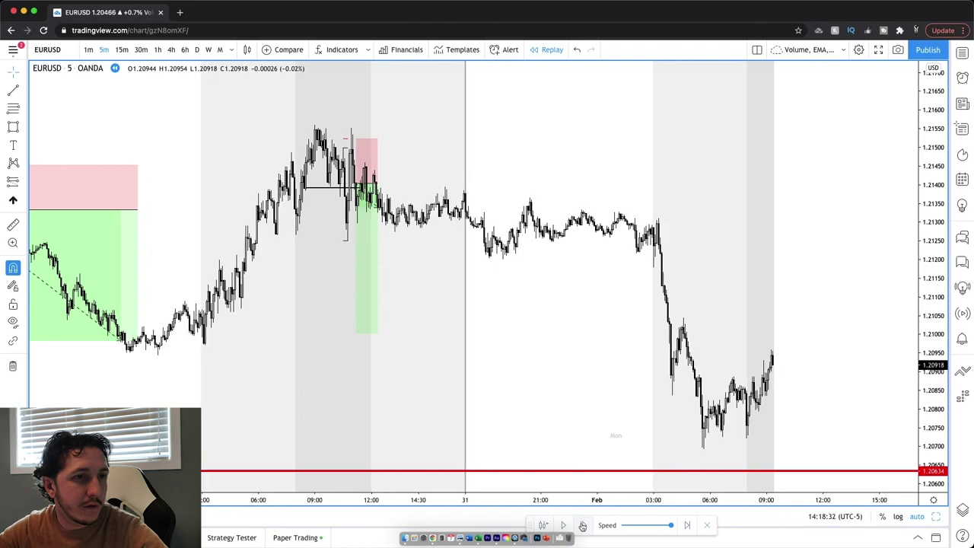
left_click(582, 526)
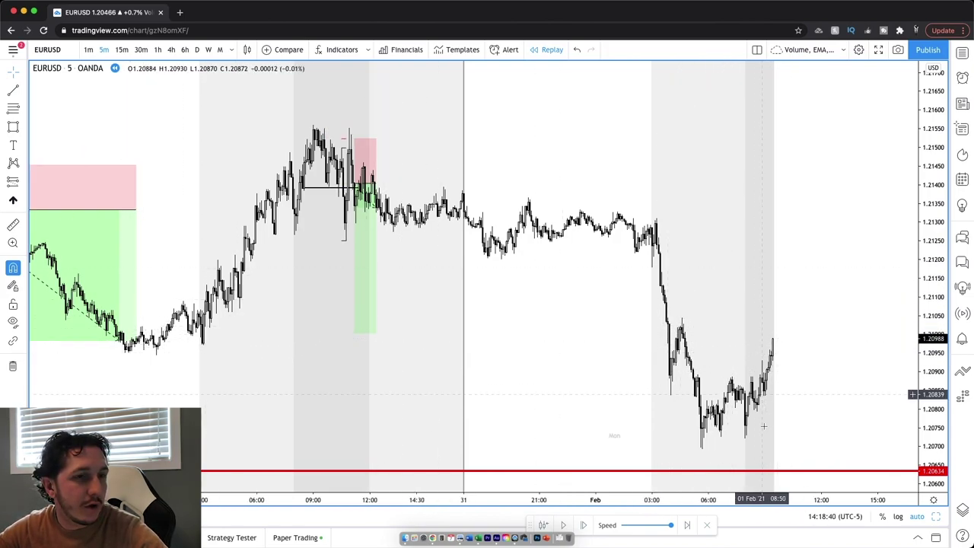
Try a Fibonacci retracement from the 07:55 low to the latest high on 1 February, and delete it.
left_click(16, 111)
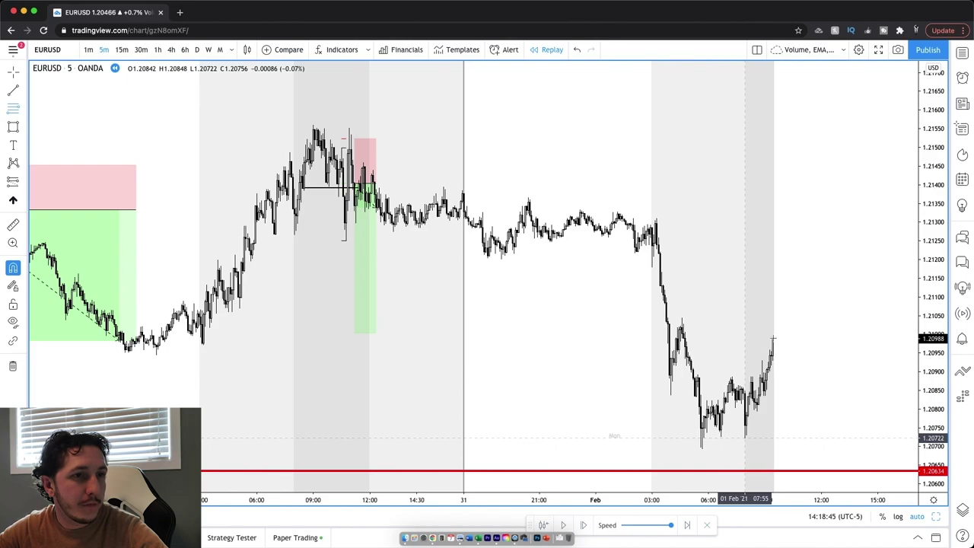
left_click(744, 438)
left_click(772, 338)
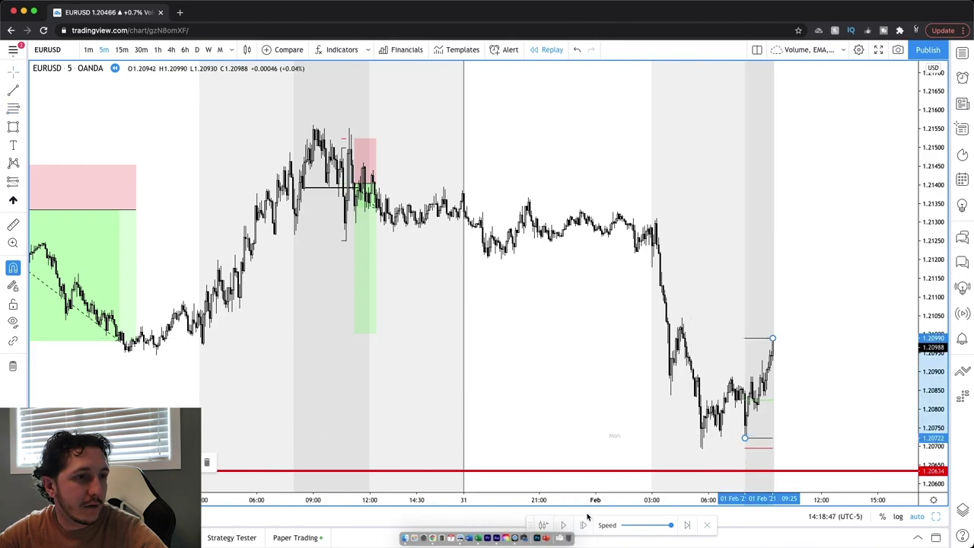
left_click(583, 525)
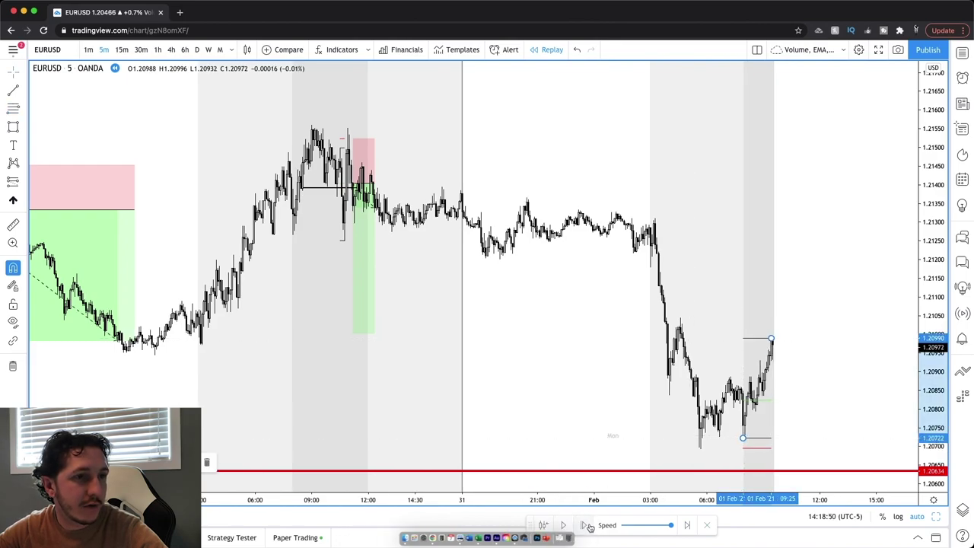
left_click_drag(771, 339, 773, 335)
left_click(784, 337)
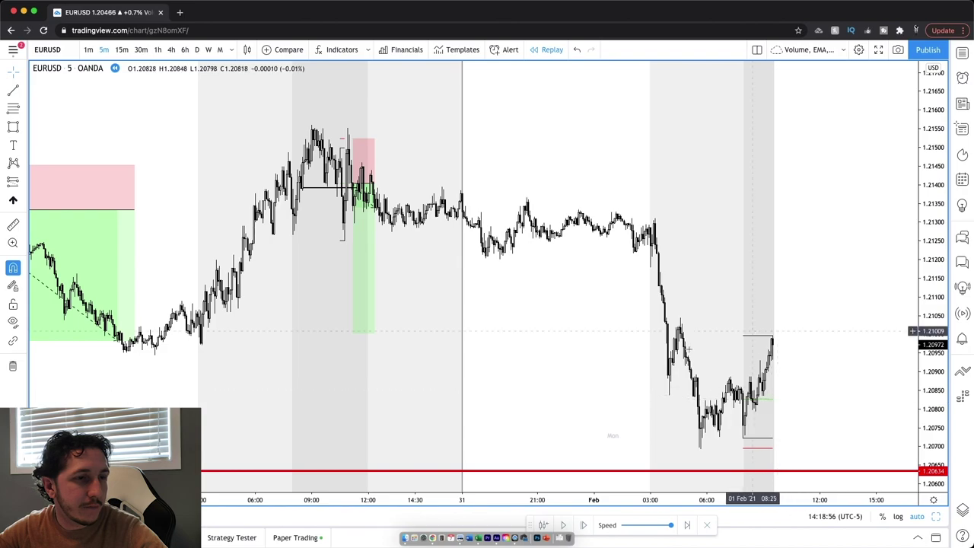
left_click(769, 400)
key("Delete")
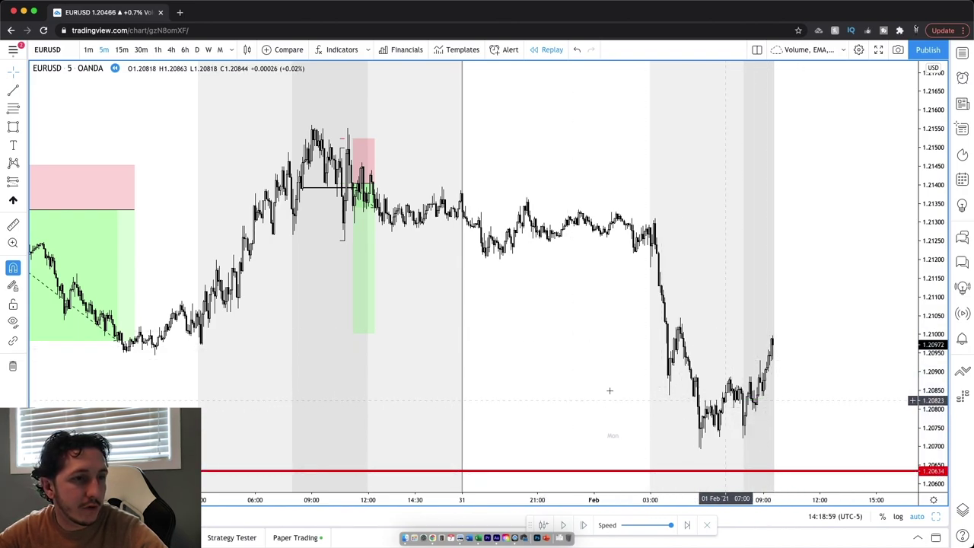
Advance the replay candle by candle to about 11:15 on 1 February.
left_click(586, 524)
left_click(585, 525)
left_click(585, 525)
left_click(586, 525)
left_click(586, 525)
left_click(586, 525)
left_click(586, 525)
left_click(585, 525)
left_click(586, 525)
left_click(586, 524)
left_click(586, 525)
left_click(586, 525)
left_click(586, 525)
left_click(586, 525)
left_click(585, 525)
left_click(585, 525)
left_click(586, 524)
left_click(586, 525)
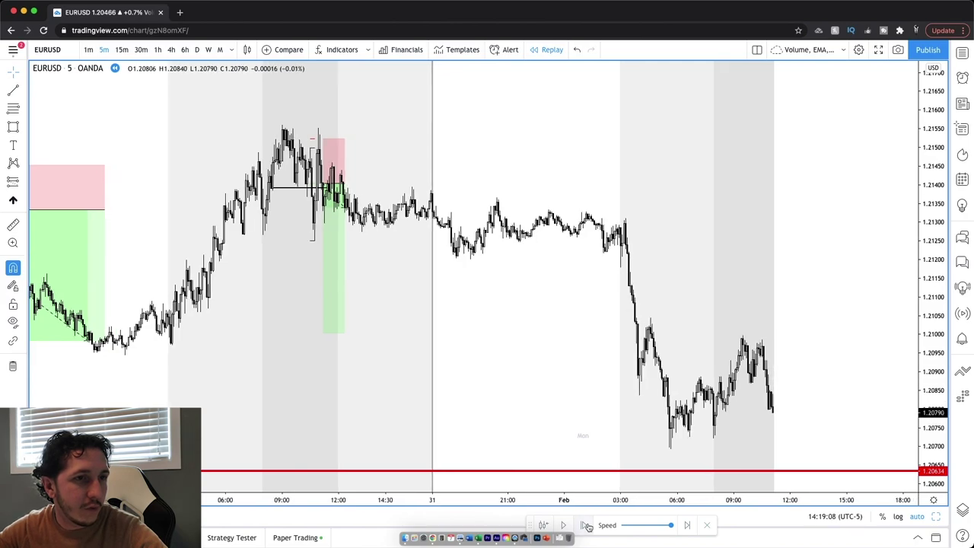
left_click(586, 525)
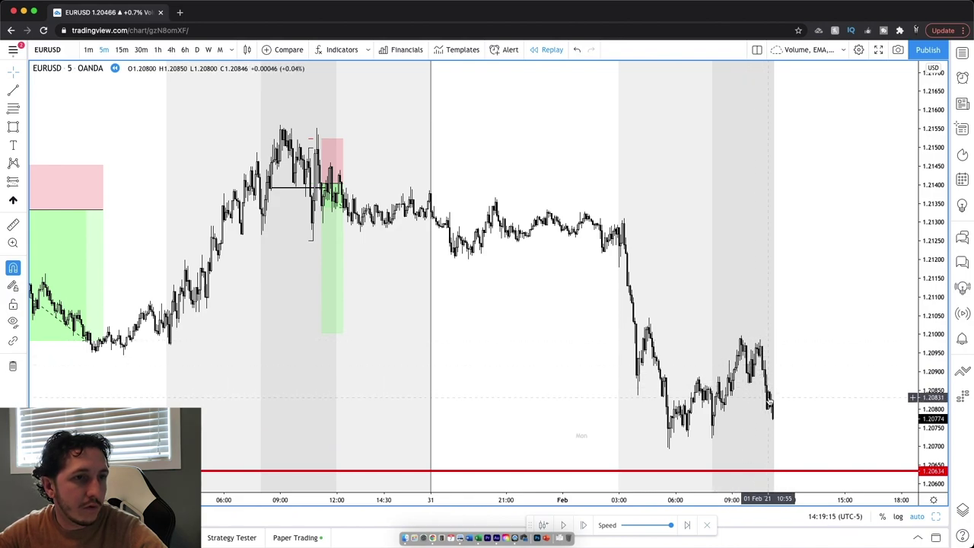
left_click(585, 525)
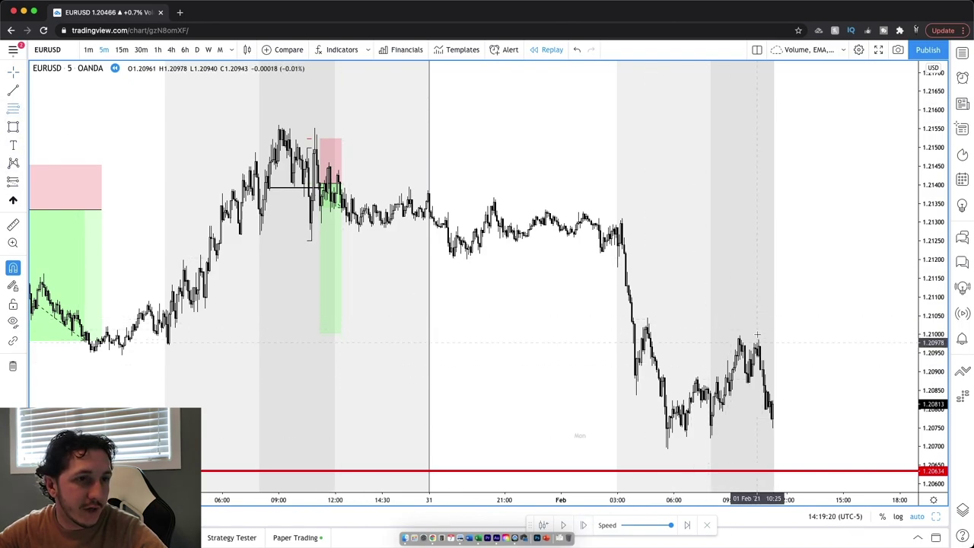
Draw a Fibonacci retracement from the 1.20996 high at about 09:30 to the 1.20750 low at 11:15 on 1 February.
left_click_drag(759, 333, 772, 428)
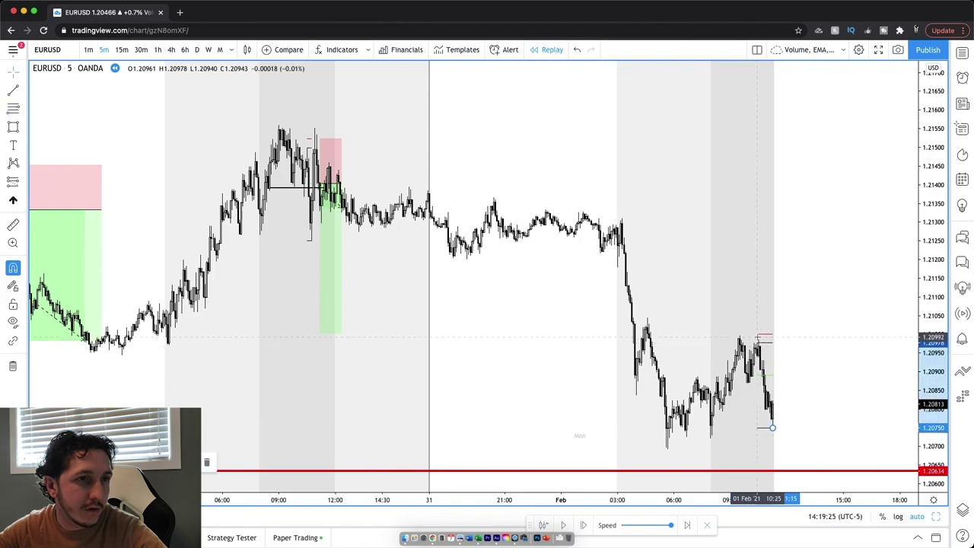
left_click_drag(738, 334, 740, 335)
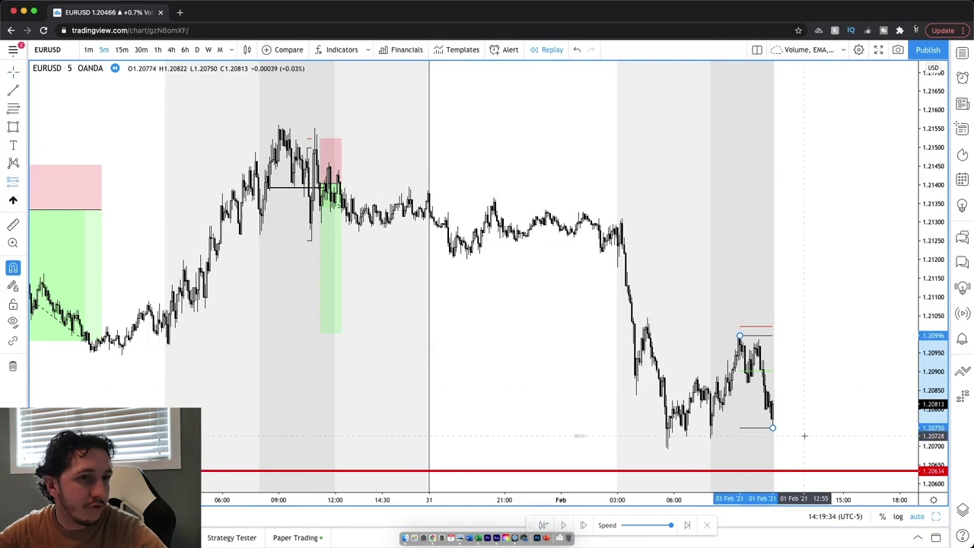
Place a short position at the new retracement's entry level, 1.20901, with a 125-tick stop and a 250-tick profit level.
left_click(778, 368)
left_click_drag(779, 308, 778, 325)
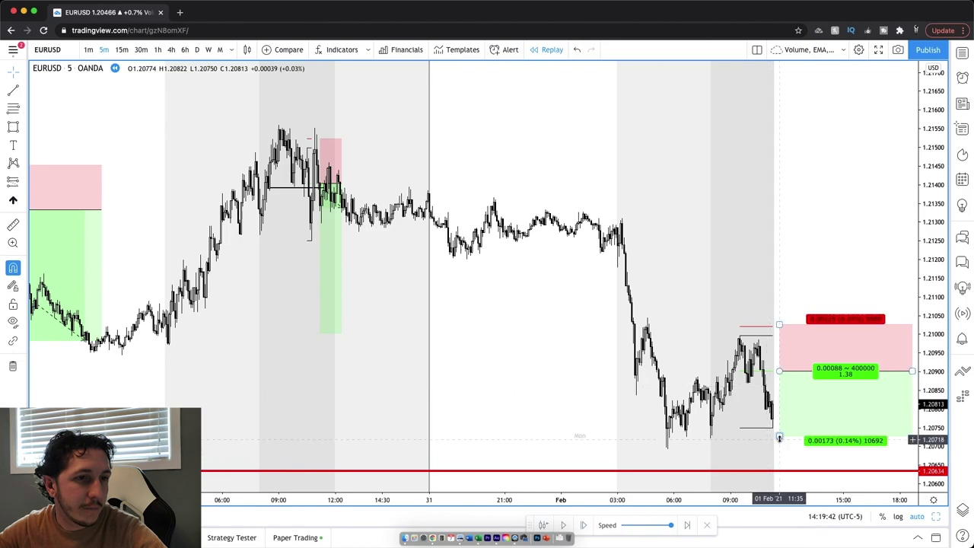
left_click_drag(779, 437, 780, 469)
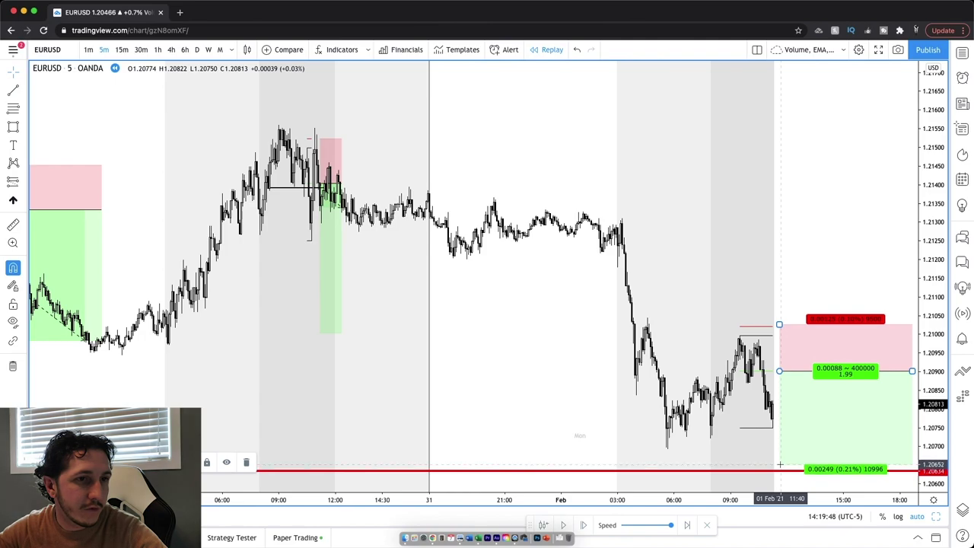
double_click(815, 437)
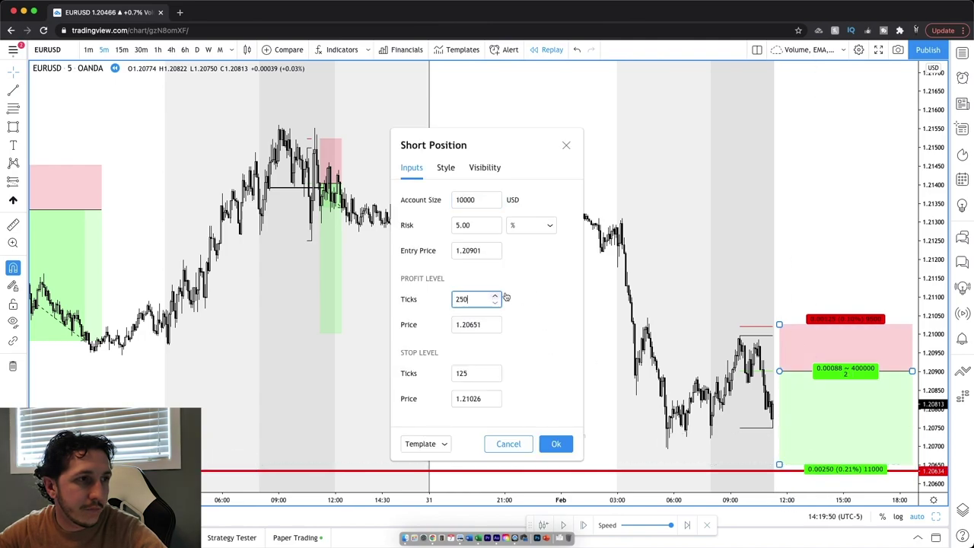
key("Return")
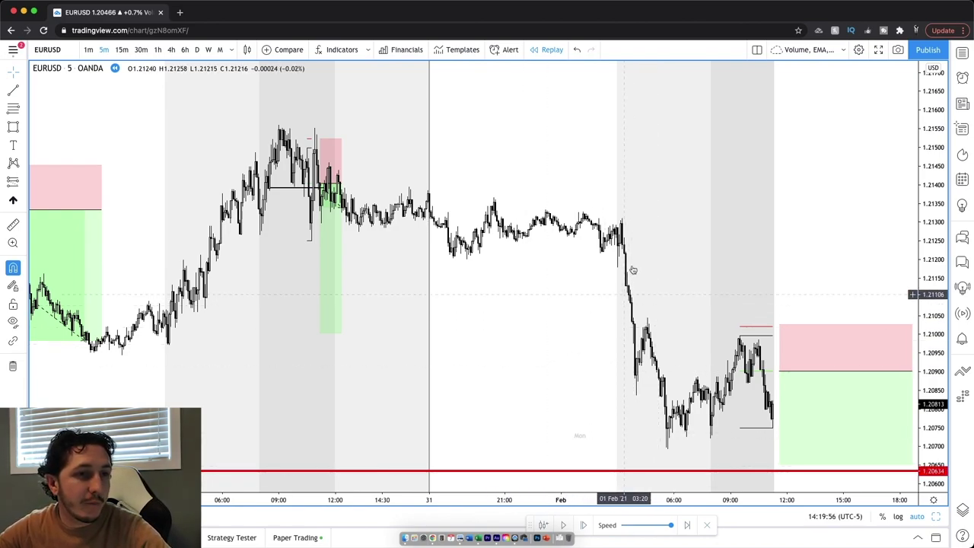
Advance the replay candle by candle to about 13:00 on 1 February to see how the short setup develops.
scroll(596, 330, "down", 2)
scroll(595, 330, "up", 2)
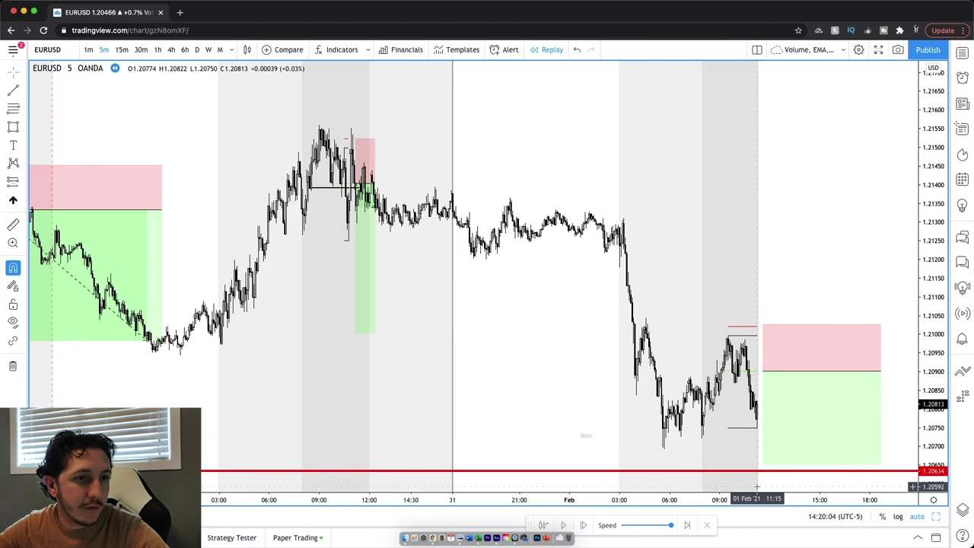
left_click(585, 526)
left_click(585, 525)
left_click(584, 526)
left_click(584, 526)
left_click(585, 526)
left_click(584, 526)
left_click(585, 526)
left_click(584, 525)
left_click(584, 526)
left_click(585, 526)
left_click(584, 525)
left_click(584, 525)
left_click(584, 526)
left_click(584, 526)
left_click(585, 525)
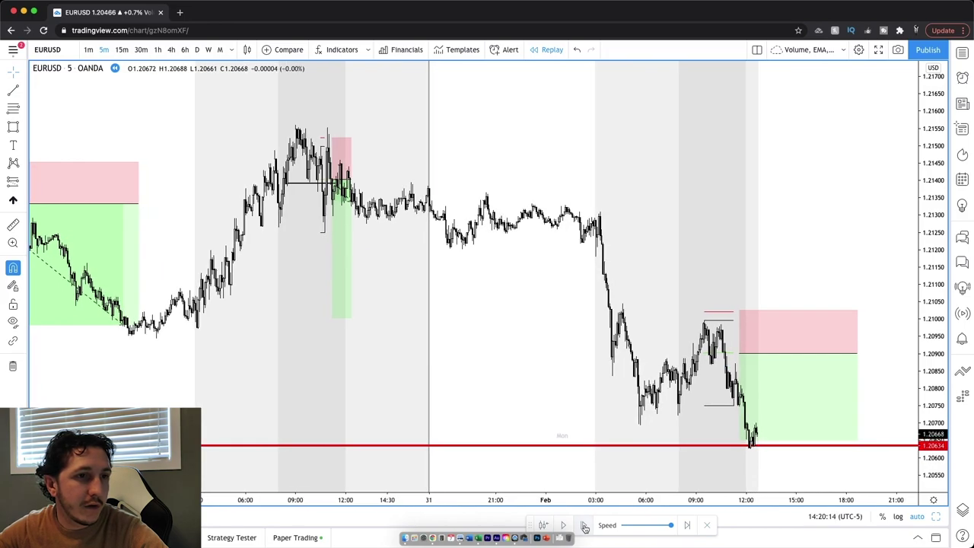
left_click(584, 526)
left_click(584, 526)
left_click(584, 526)
left_click(584, 526)
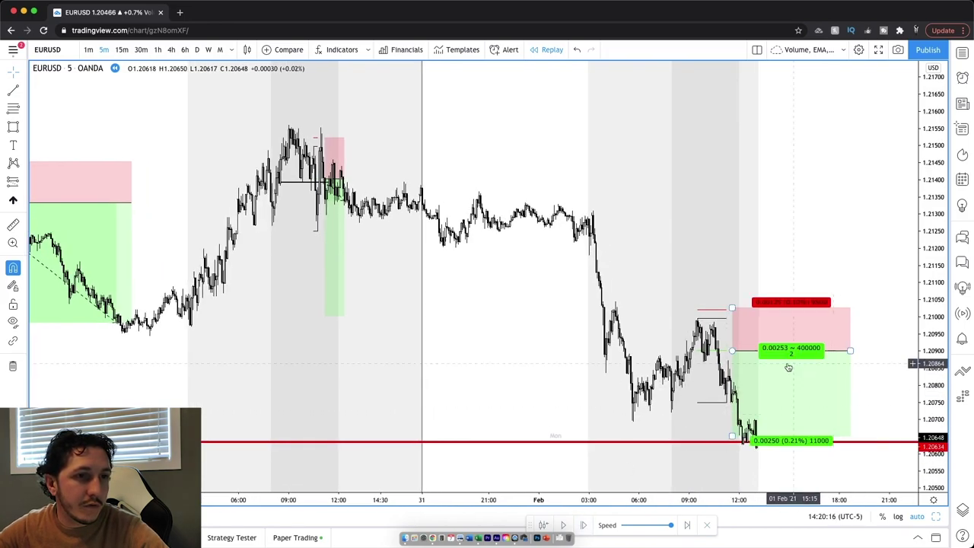
Shorten the newest short position so that it ends at about 13:05 on 1 February, and delete it.
left_click_drag(849, 351, 758, 355)
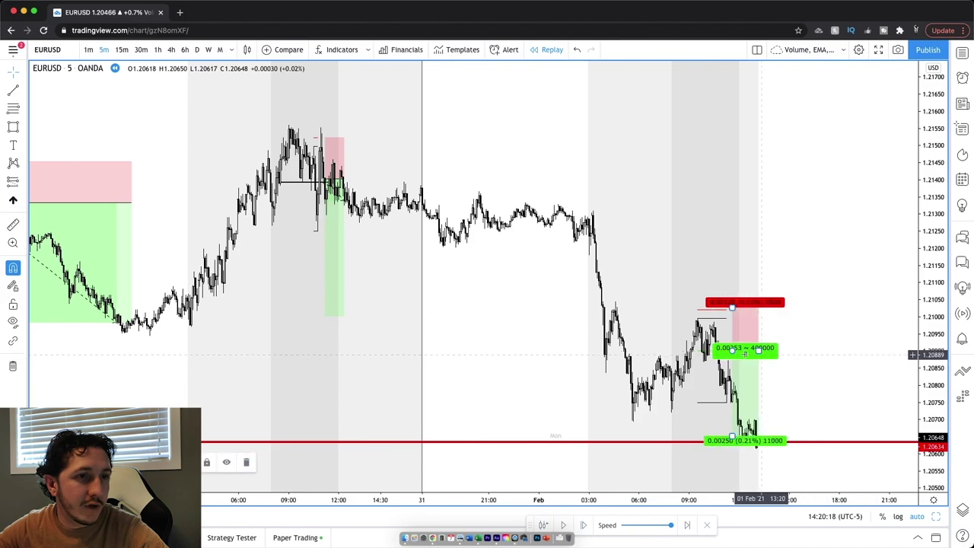
left_click(725, 363)
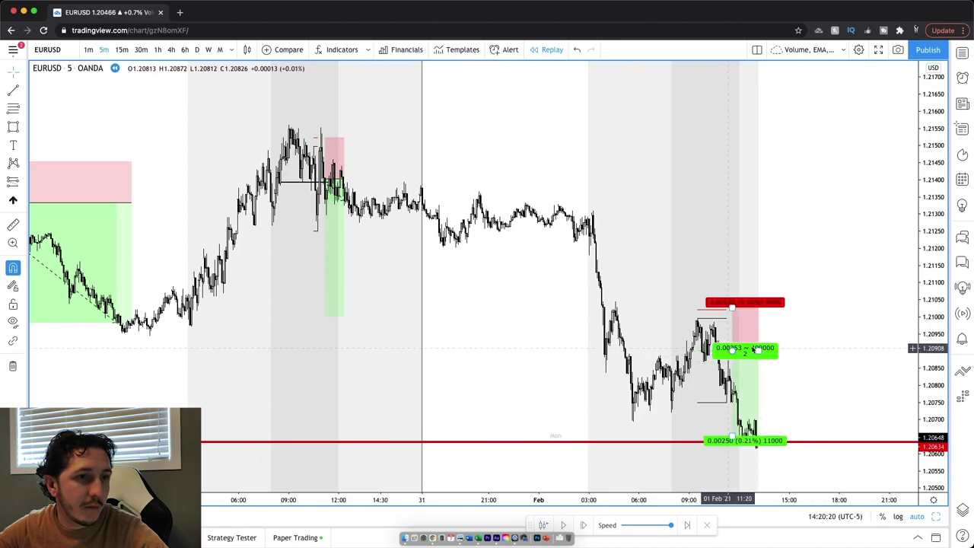
left_click(734, 353)
key("Delete")
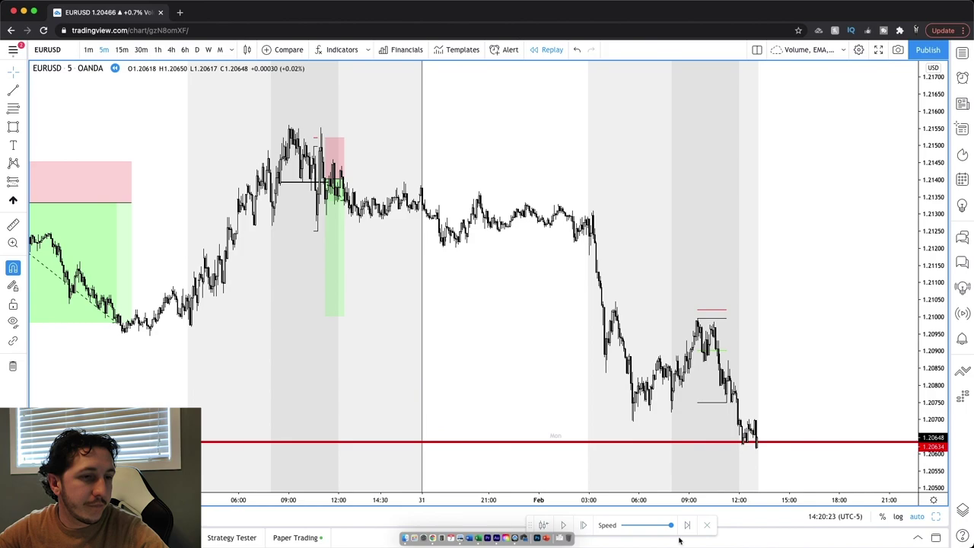
Run the replay forward to about 04:05 on 2 February and pause playback.
left_click(565, 526)
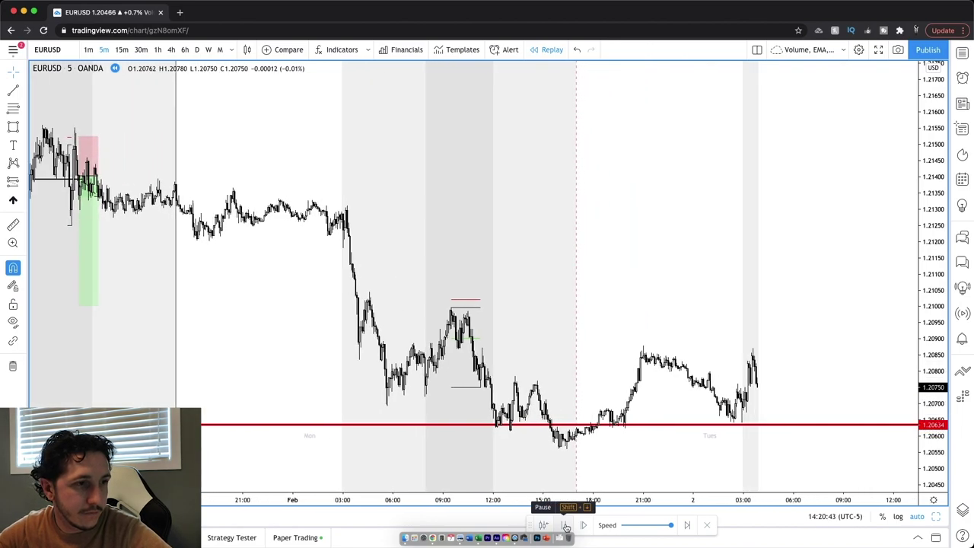
left_click(564, 525)
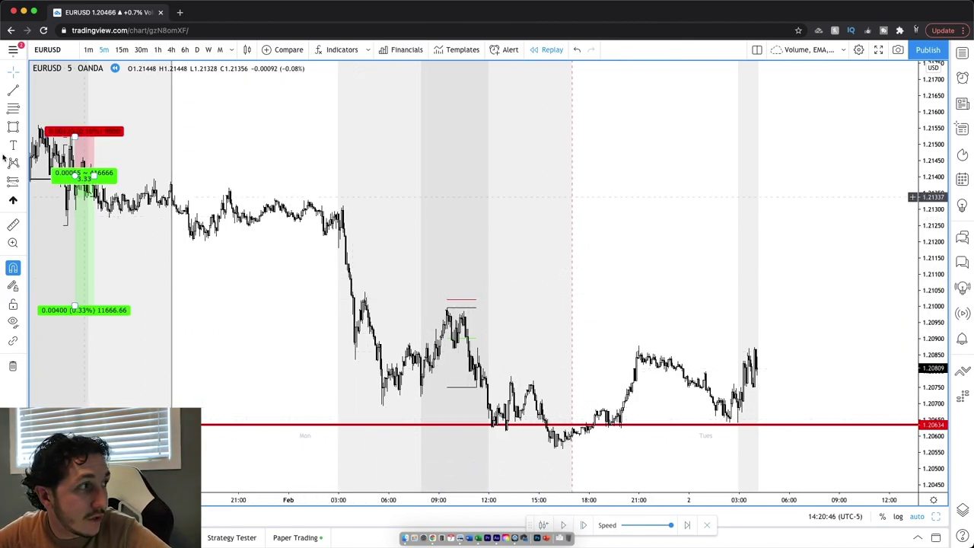
Draw a Fibonacci retracement from the 1.21044 high at 04:35 to the 1.20694 low at 05:40 on 1 February.
left_click(13, 111)
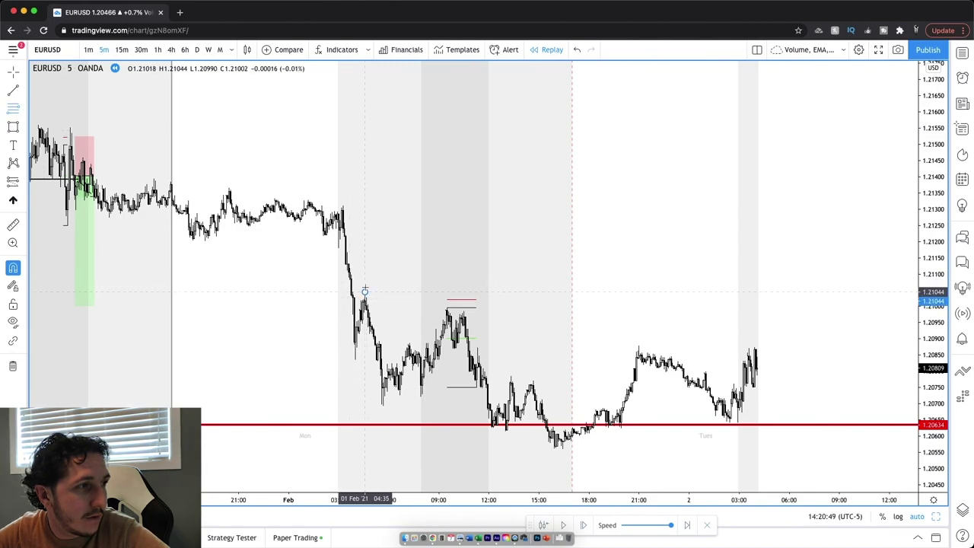
left_click(383, 405)
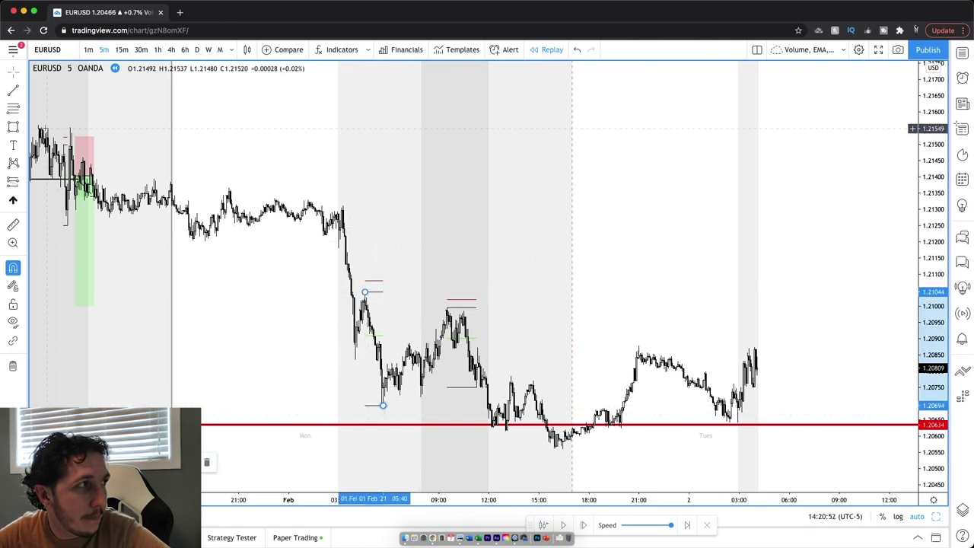
Place a short position at that retracement's entry level with a stop about 175 ticks above and a target about 269 ticks below.
left_click(398, 335)
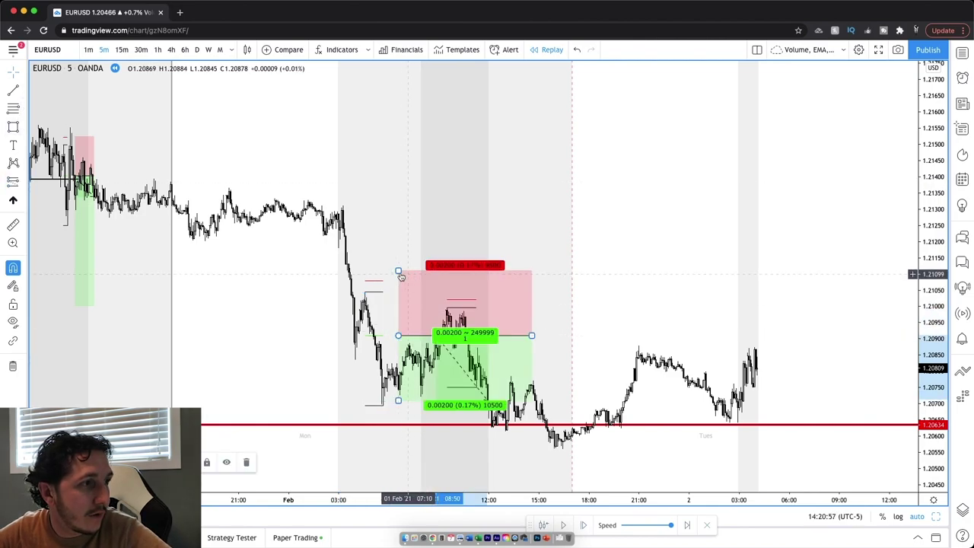
left_click_drag(397, 268, 397, 277)
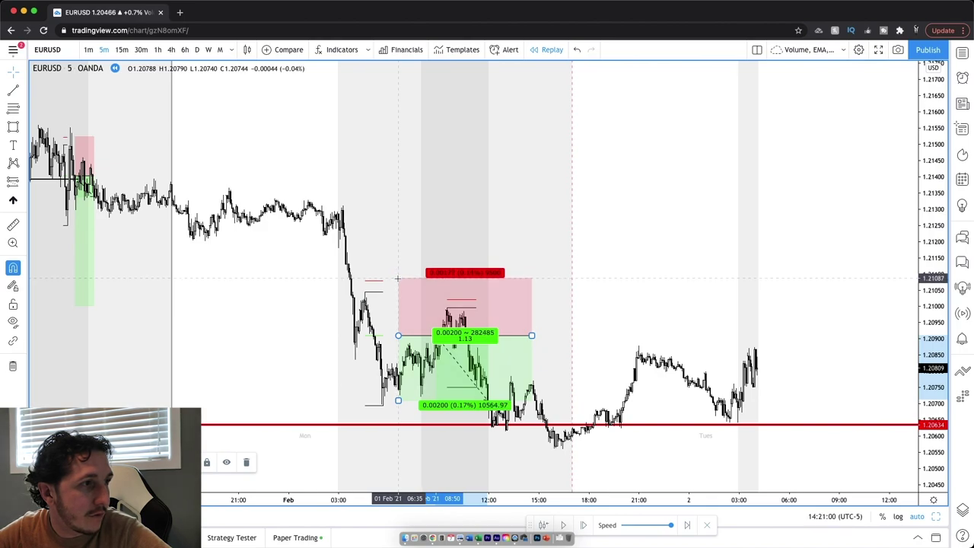
left_click_drag(398, 401, 395, 420)
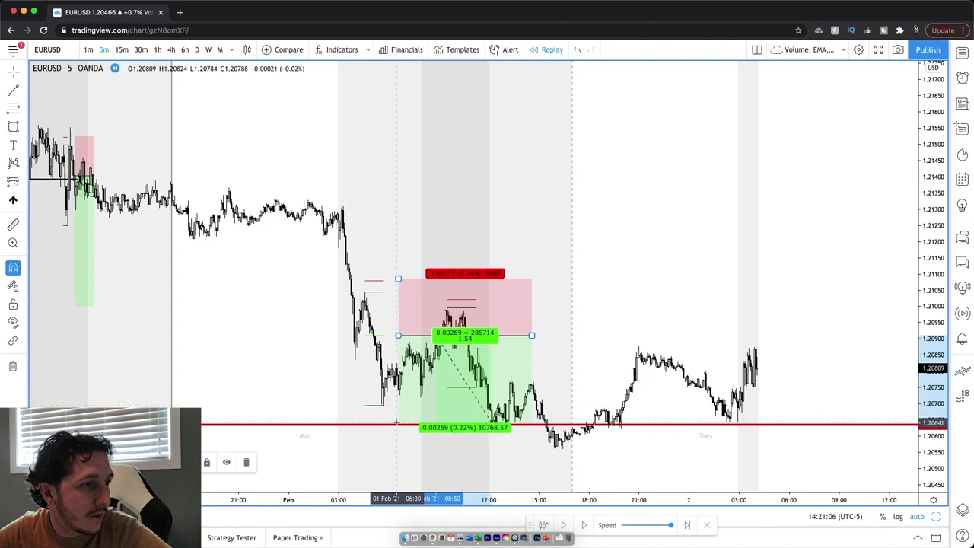
Set the profit level of the newest short position on 1 February to 270 ticks.
double_click(412, 407)
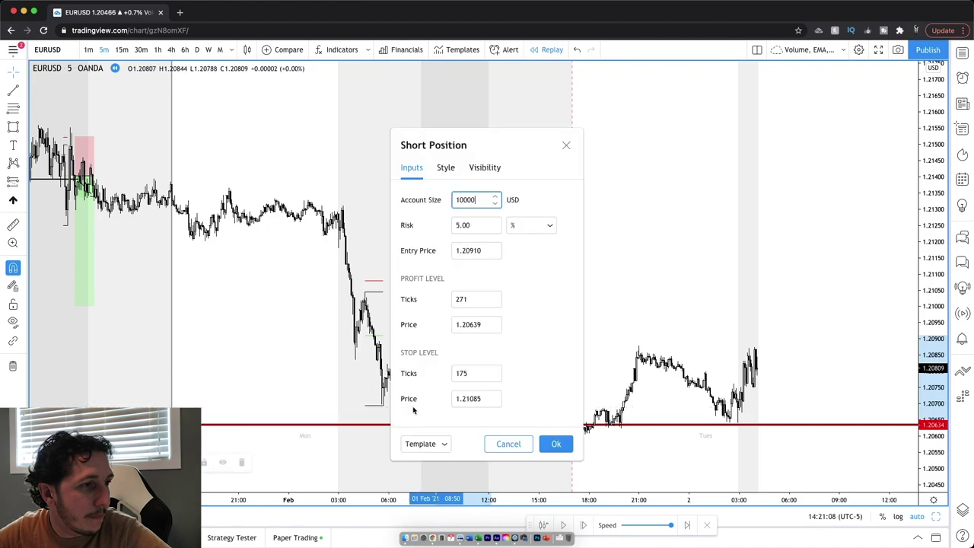
left_click(496, 304)
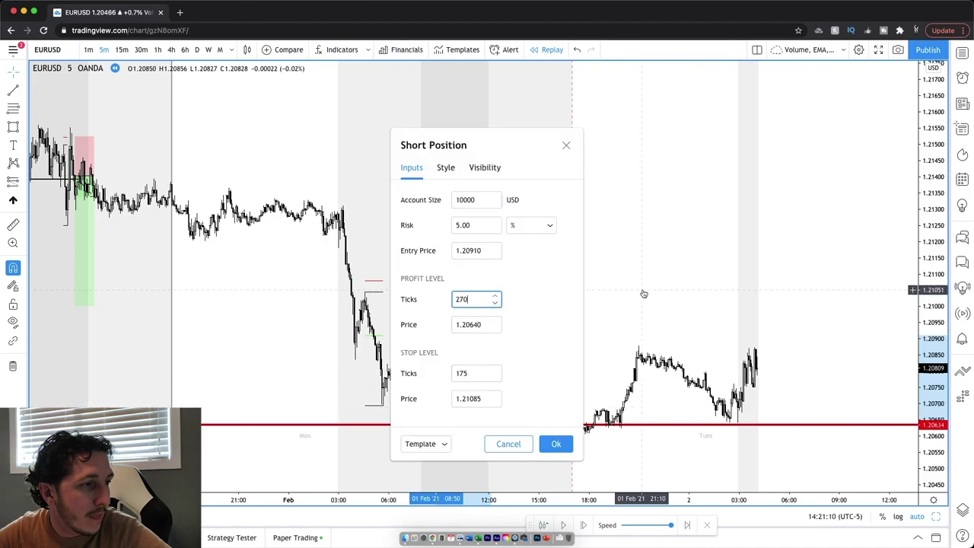
key("Return")
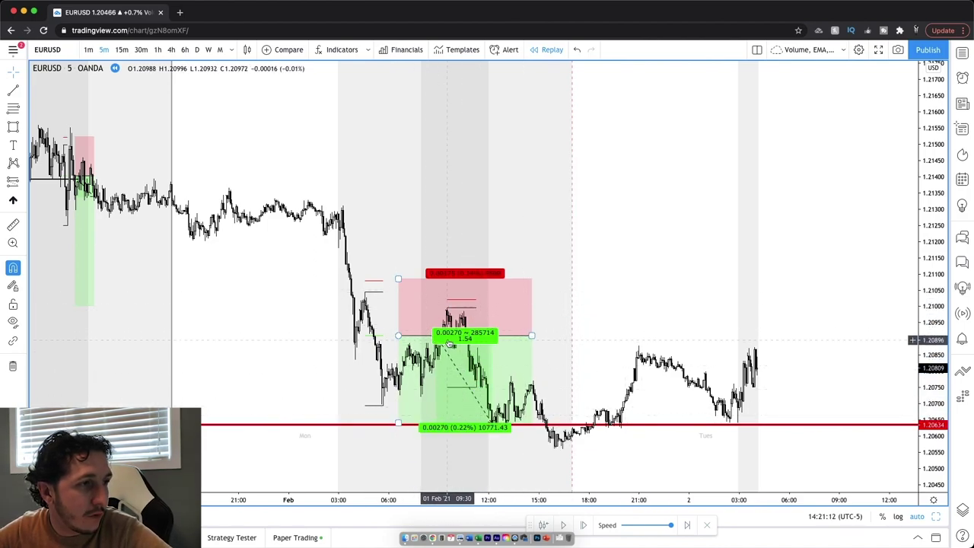
left_click(447, 308)
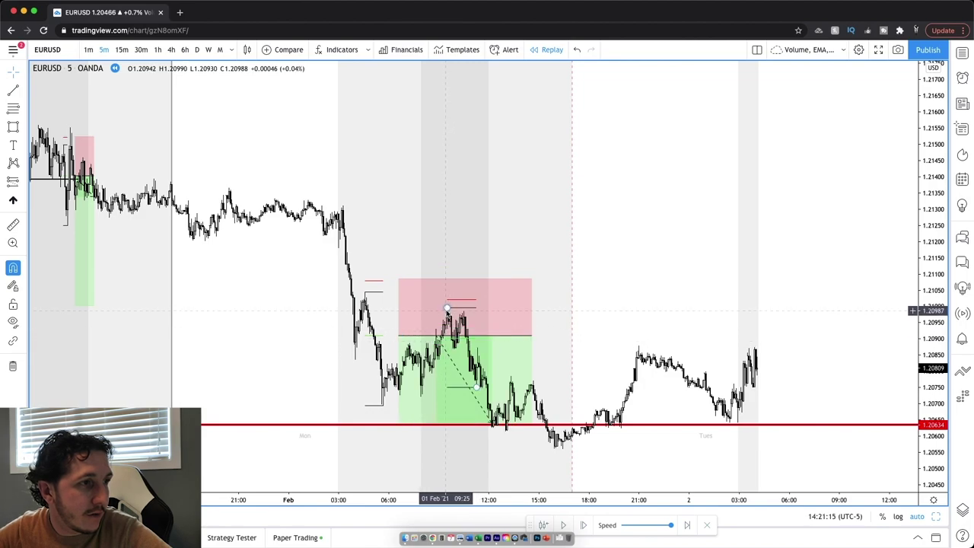
left_click(466, 299)
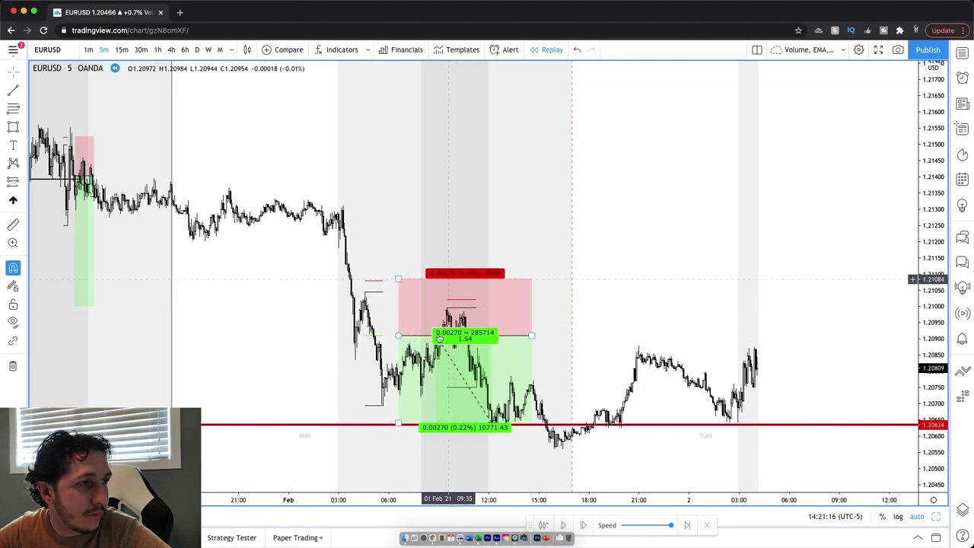
left_click(363, 291)
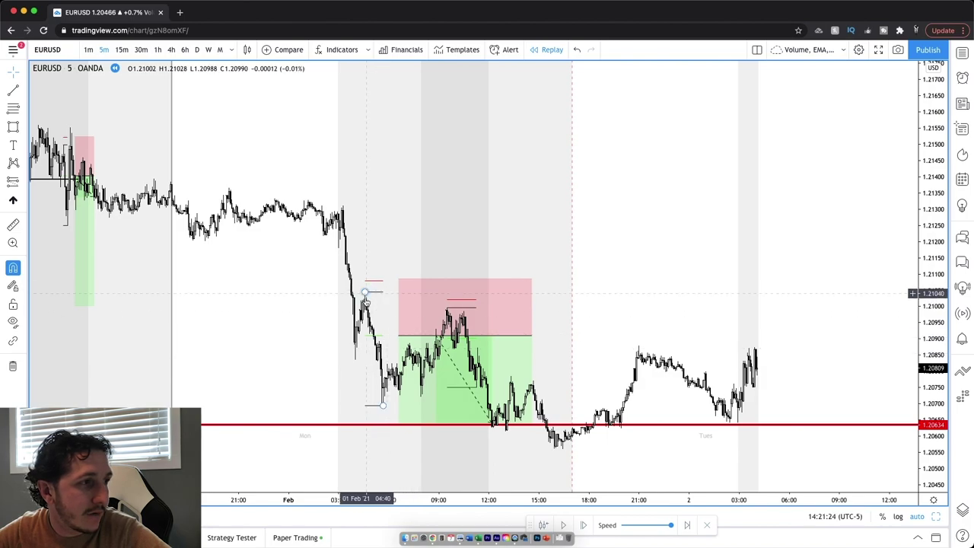
left_click(399, 393)
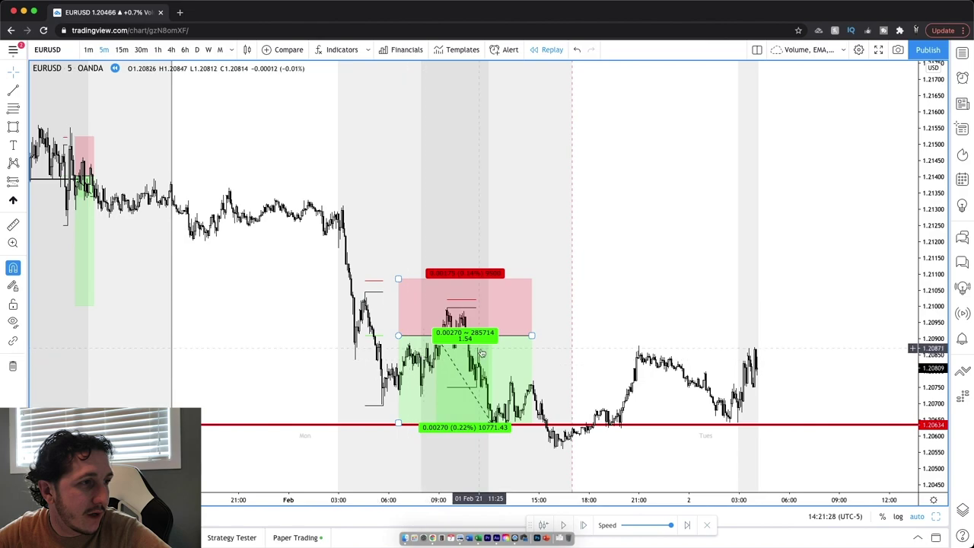
left_click(394, 351)
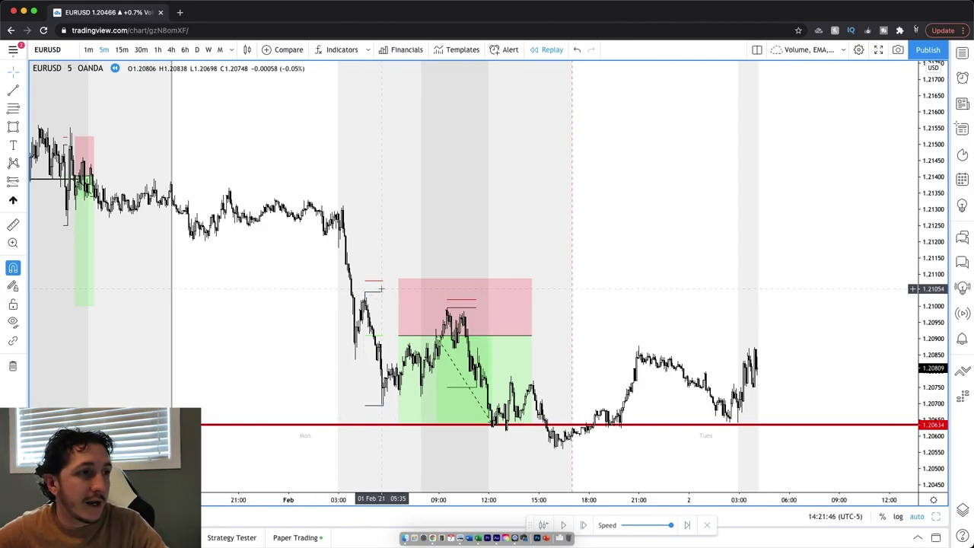
Delete the newest short position on 1 February and the Fibonacci retracement drawn from the 04:35 high.
left_click(452, 286)
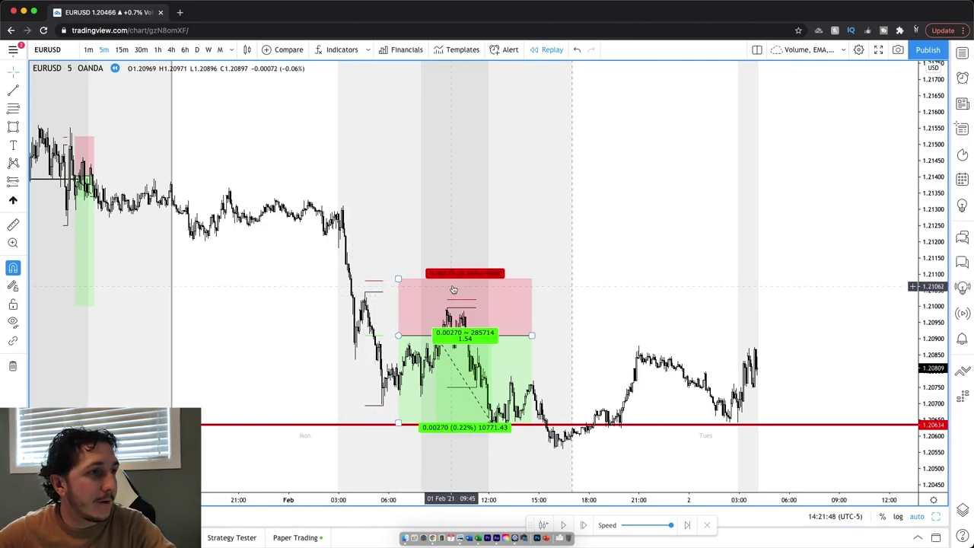
key("Delete")
left_click(373, 281)
key("Delete")
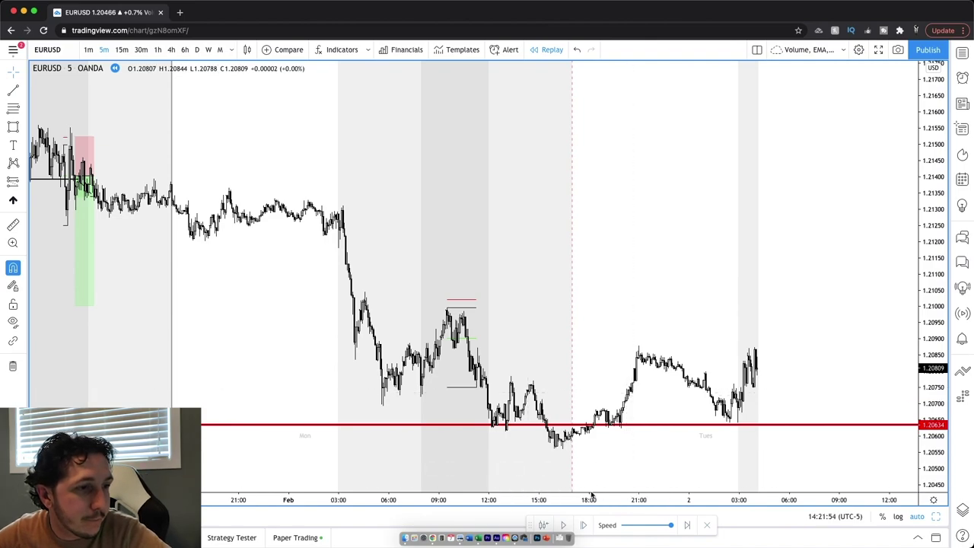
Step the replay forward candle by candle to about 05:00 on 2 February.
left_click(585, 525)
left_click(585, 525)
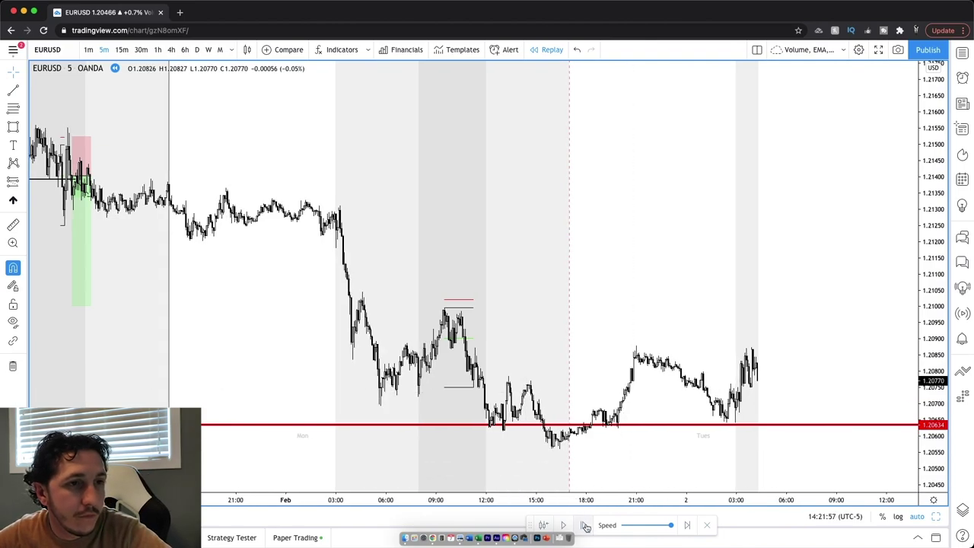
left_click(585, 525)
left_click(585, 524)
left_click(585, 525)
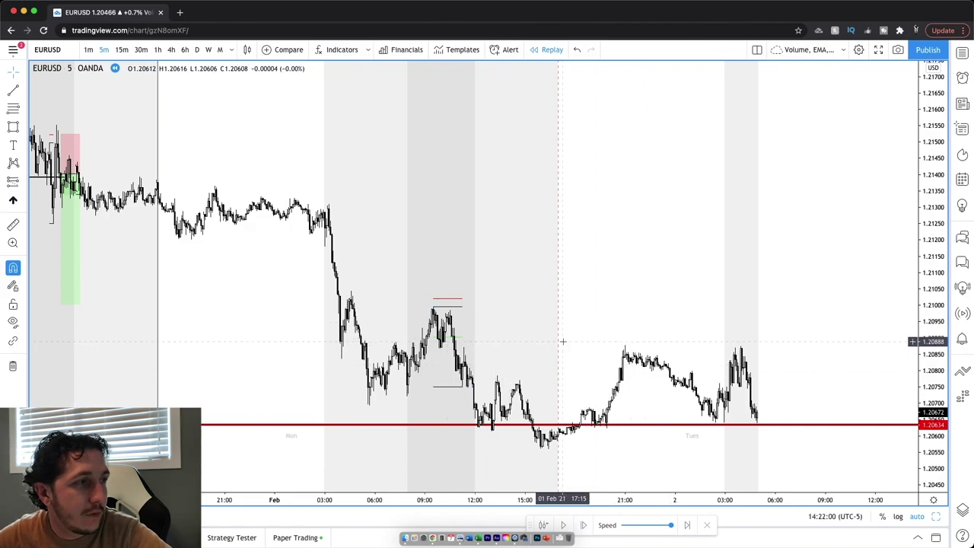
Advance the replay one candle at a time to about 07:50 on 2 February.
scroll(563, 341, "down", 3)
scroll(633, 313, "up", 3)
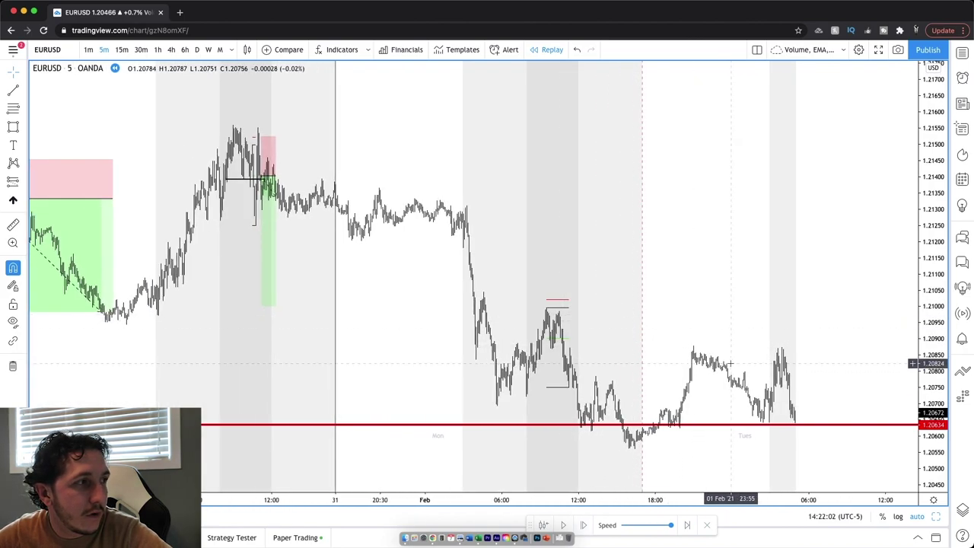
scroll(588, 321, "up", 1)
scroll(588, 320, "down", 1)
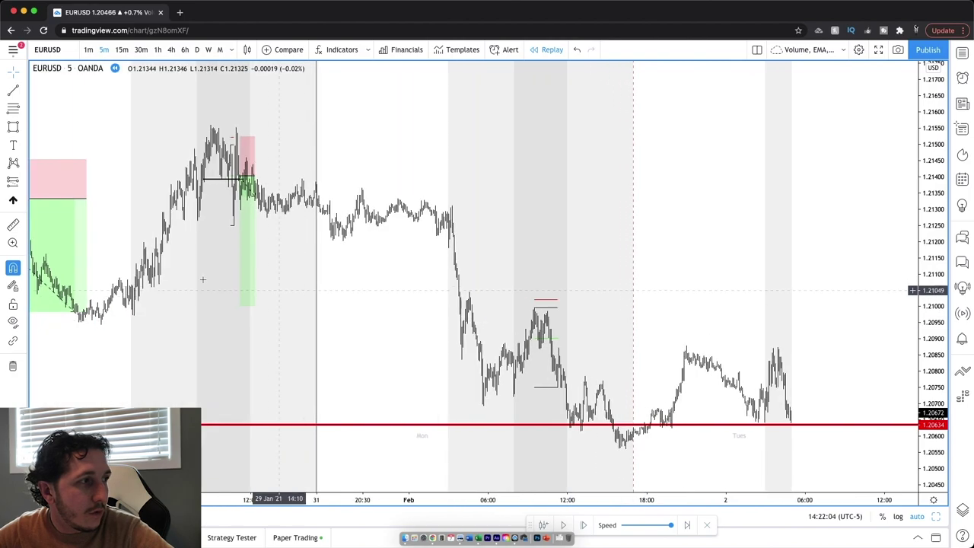
scroll(739, 317, "up", 3)
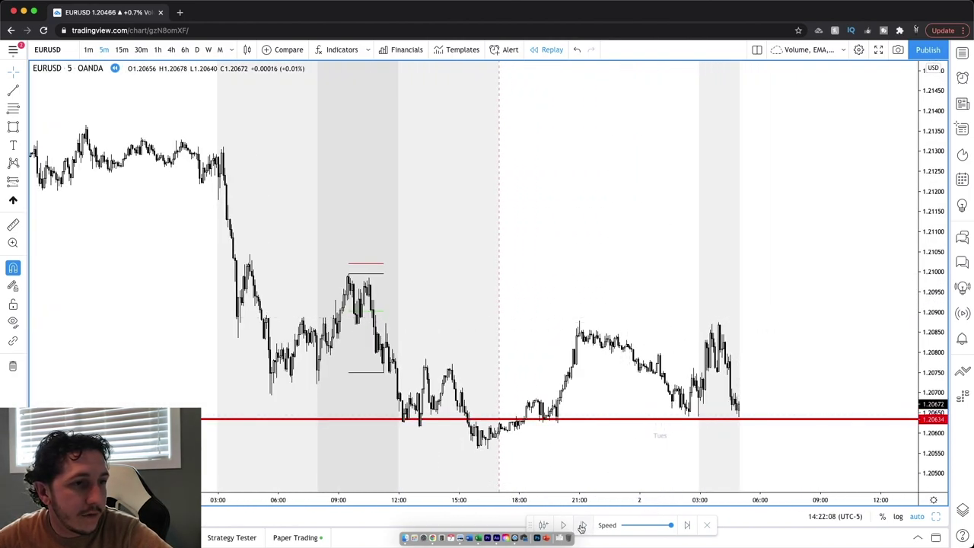
left_click(581, 525)
left_click(581, 524)
left_click(582, 525)
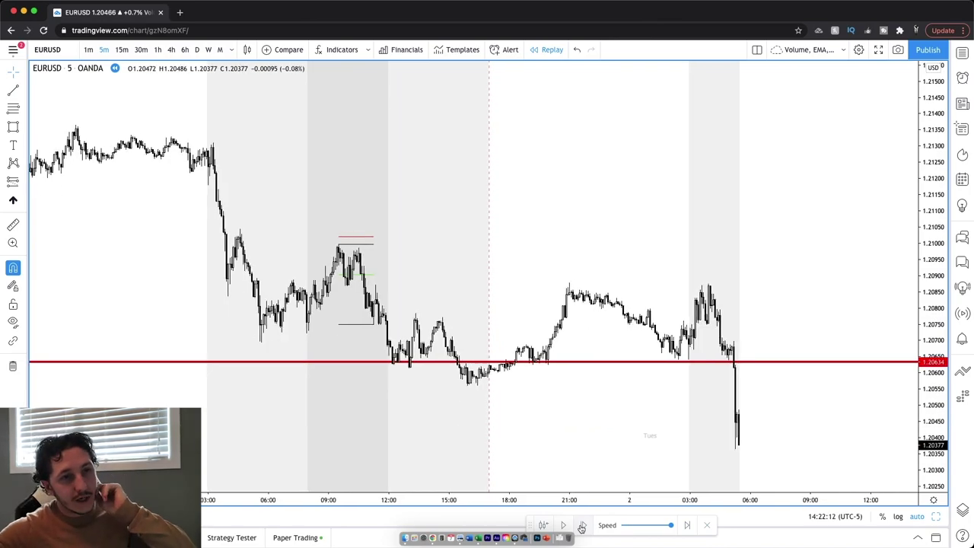
left_click(581, 525)
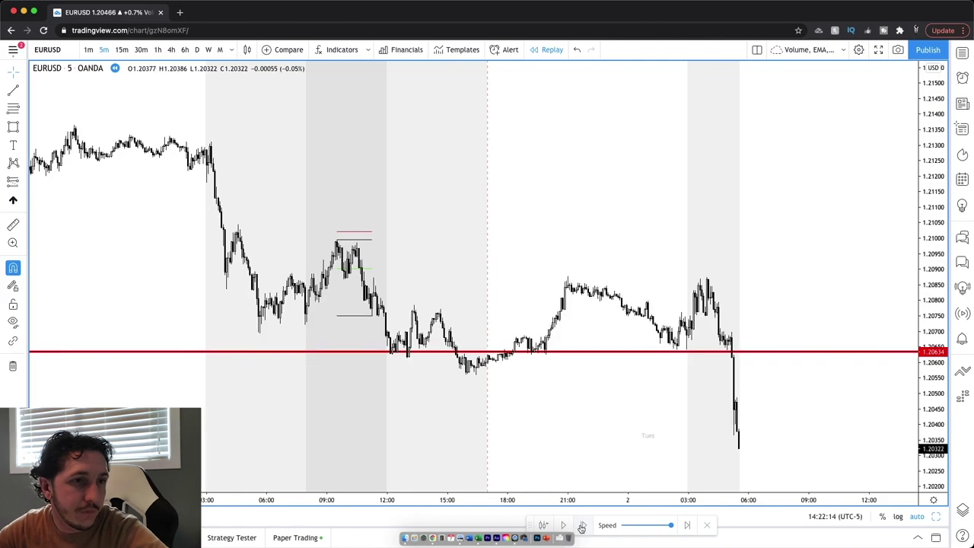
left_click(581, 524)
left_click(581, 524)
left_click(581, 525)
left_click(581, 524)
left_click(581, 525)
left_click(581, 525)
left_click(581, 524)
left_click(581, 524)
left_click(581, 525)
left_click(581, 525)
left_click(582, 525)
left_click(582, 525)
left_click(581, 525)
left_click(581, 525)
left_click(581, 525)
left_click(581, 525)
left_click(581, 525)
left_click(581, 525)
left_click(582, 524)
left_click(581, 525)
left_click(581, 525)
left_click(581, 525)
left_click(581, 525)
left_click(581, 524)
left_click(581, 525)
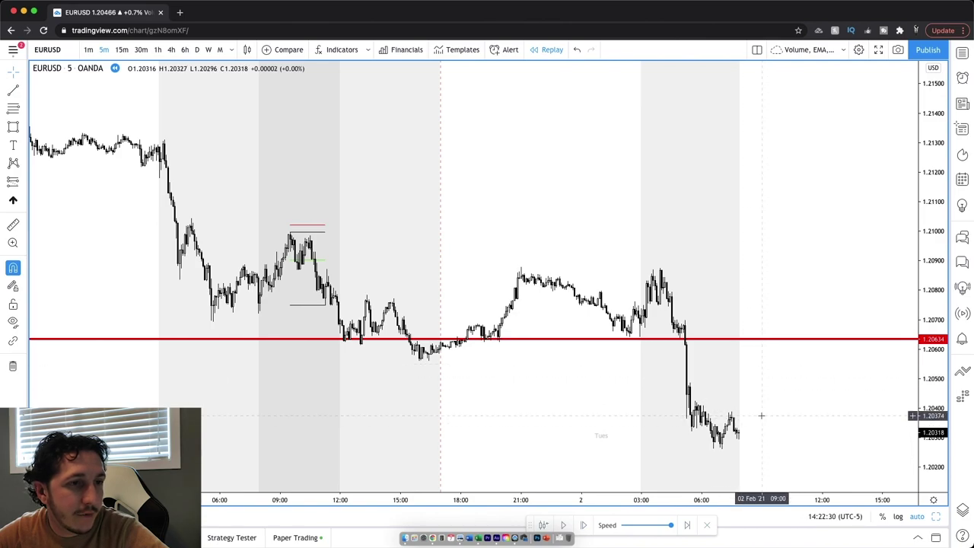
Continue stepping the replay through the morning session to about 10:00 on 2 February.
left_click(585, 527)
left_click(584, 527)
left_click(584, 526)
left_click(585, 527)
left_click(584, 527)
left_click(584, 527)
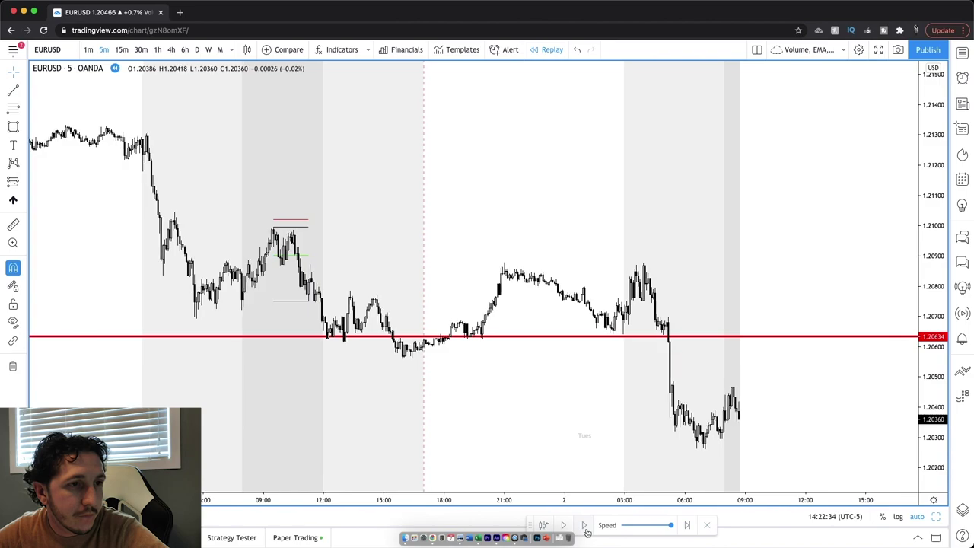
left_click(584, 526)
left_click(585, 526)
left_click(584, 527)
left_click(584, 526)
left_click(585, 527)
left_click(584, 527)
left_click(584, 527)
left_click(584, 526)
left_click(585, 526)
left_click(584, 526)
left_click(584, 527)
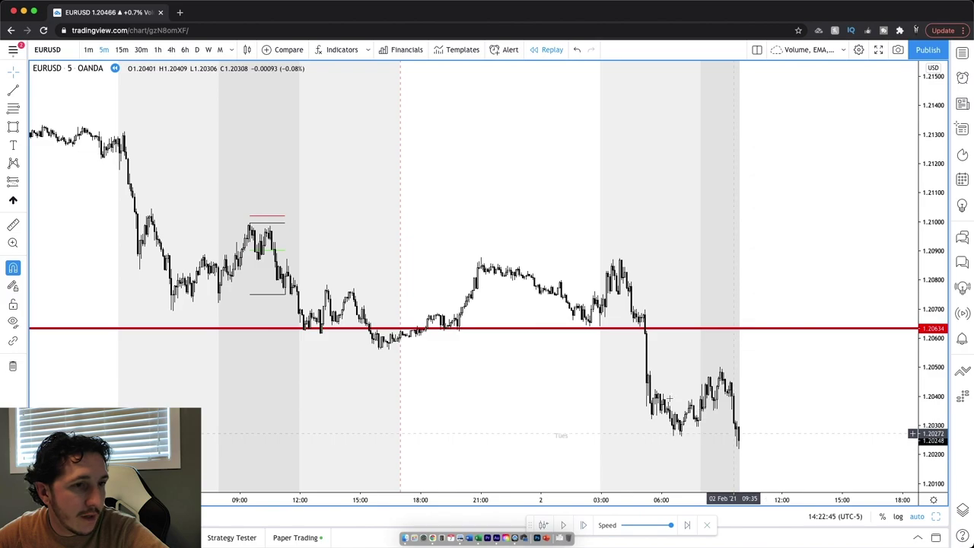
left_click(583, 526)
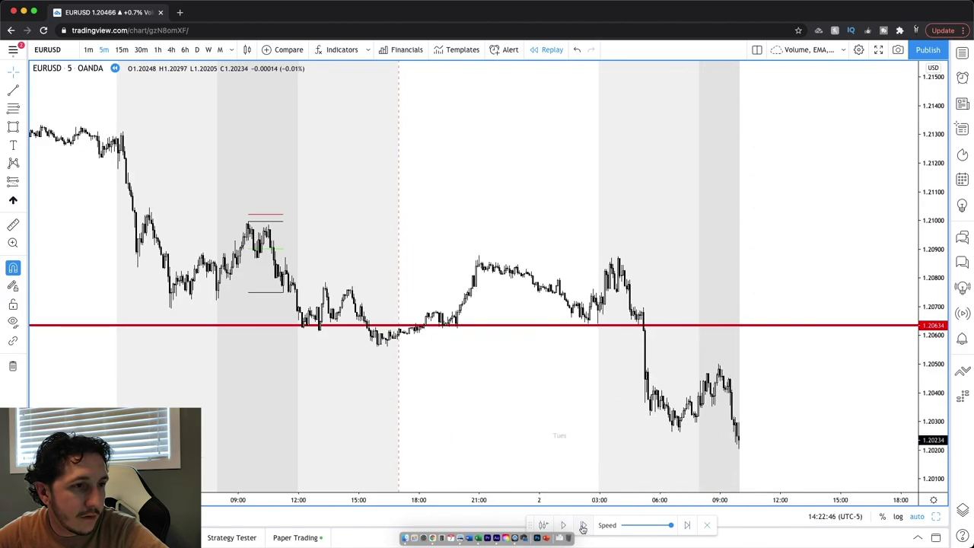
left_click(583, 526)
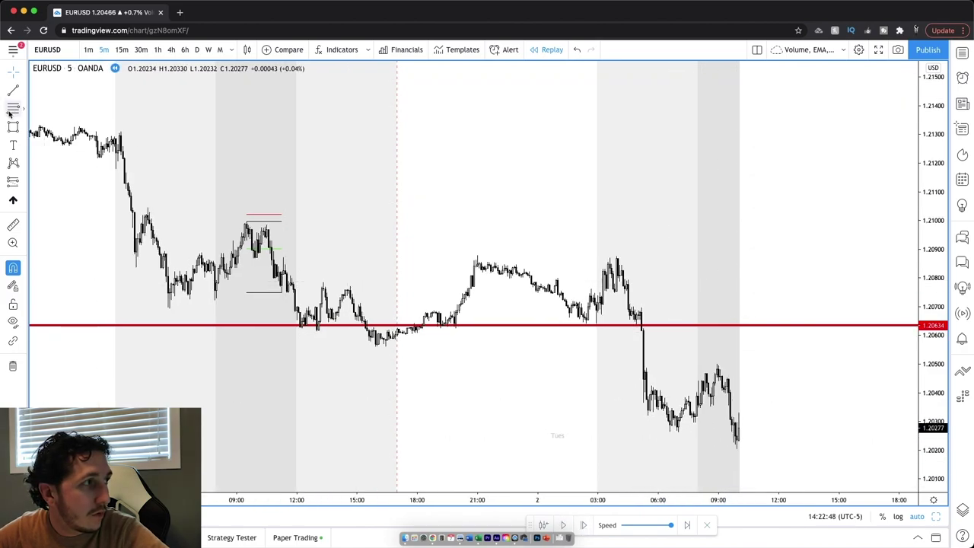
Draw a Fibonacci retracement from the 1.20500 high to the 1.20205 low at 09:55 on 2 February, and place a short position at its entry level.
left_click(716, 362)
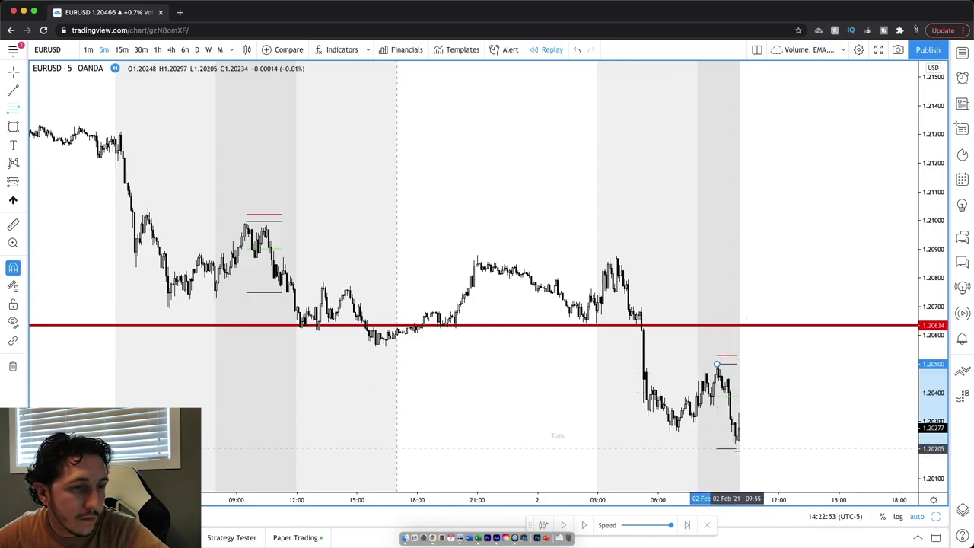
left_click(737, 449)
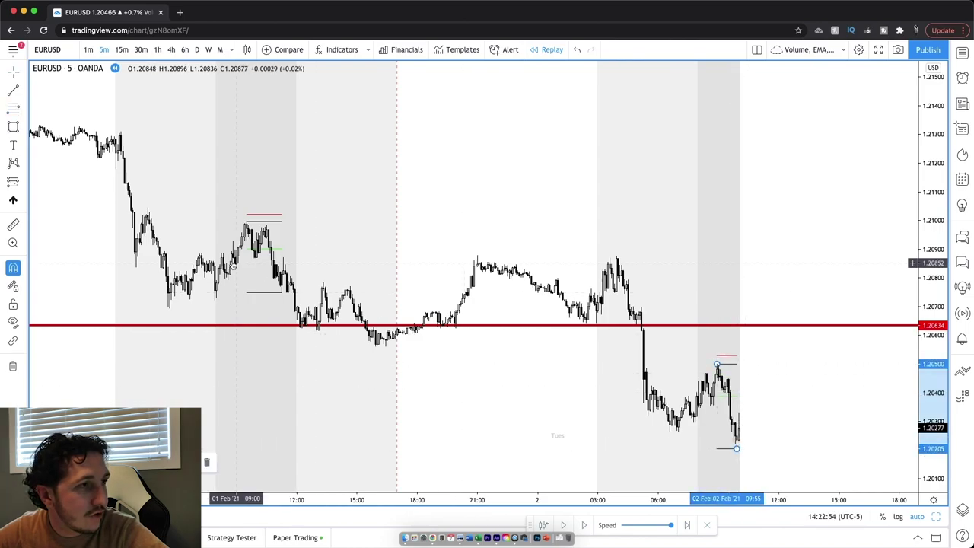
left_click(13, 182)
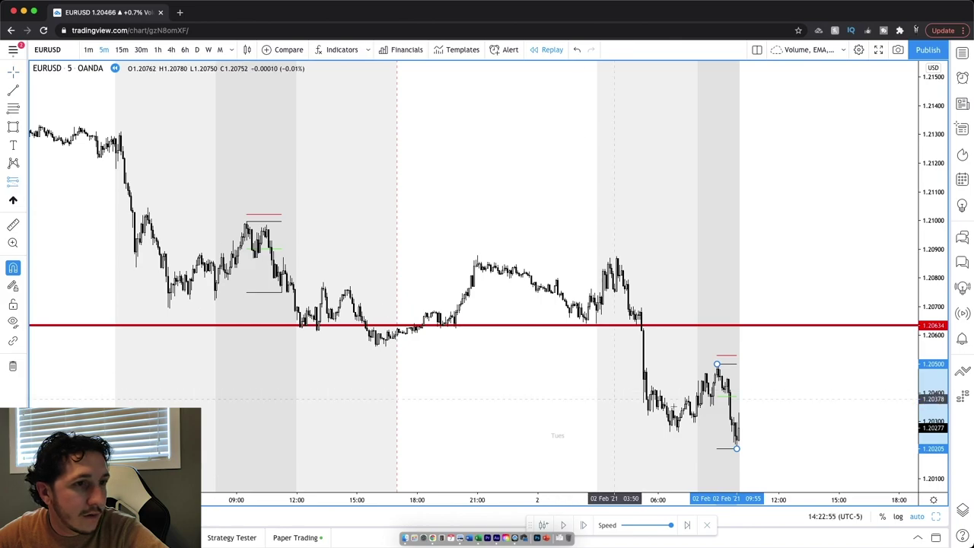
left_click(743, 395)
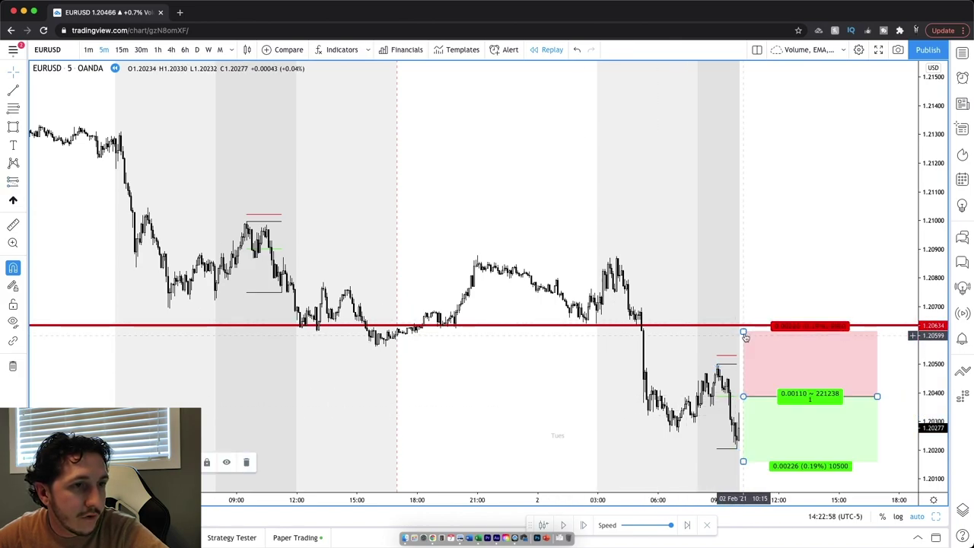
Set the new short position's stop level to 150 ticks and its profit level to 300 ticks.
left_click_drag(743, 342, 740, 353)
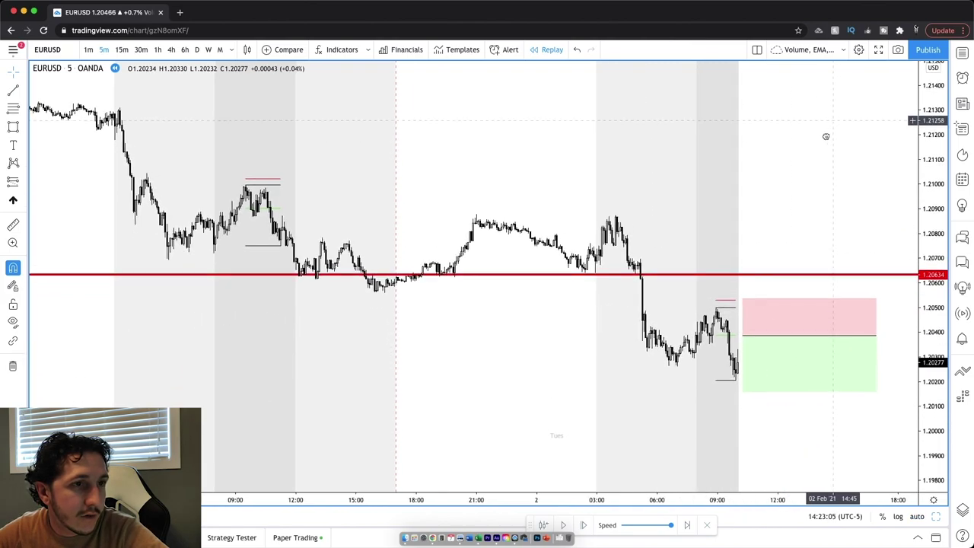
left_click_drag(742, 391, 741, 411)
double_click(776, 386)
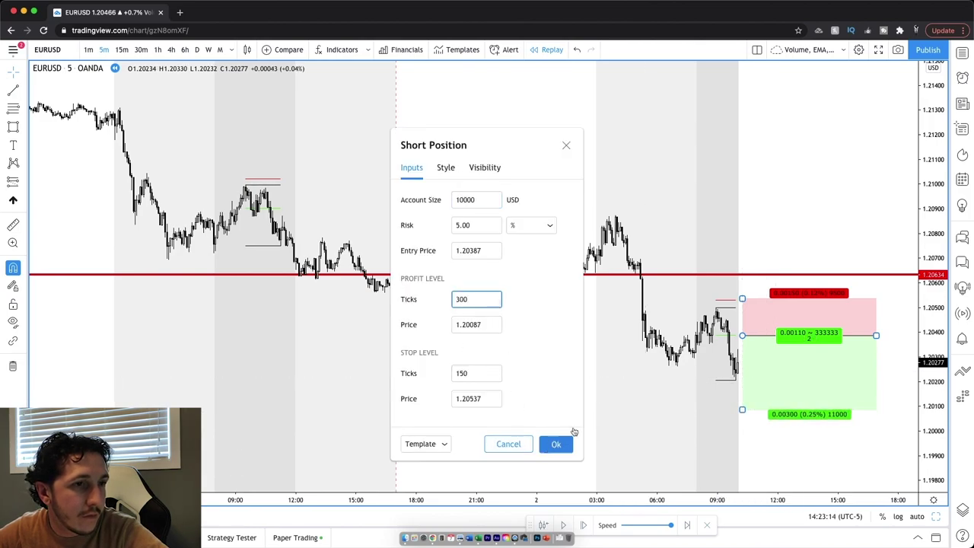
left_click(558, 443)
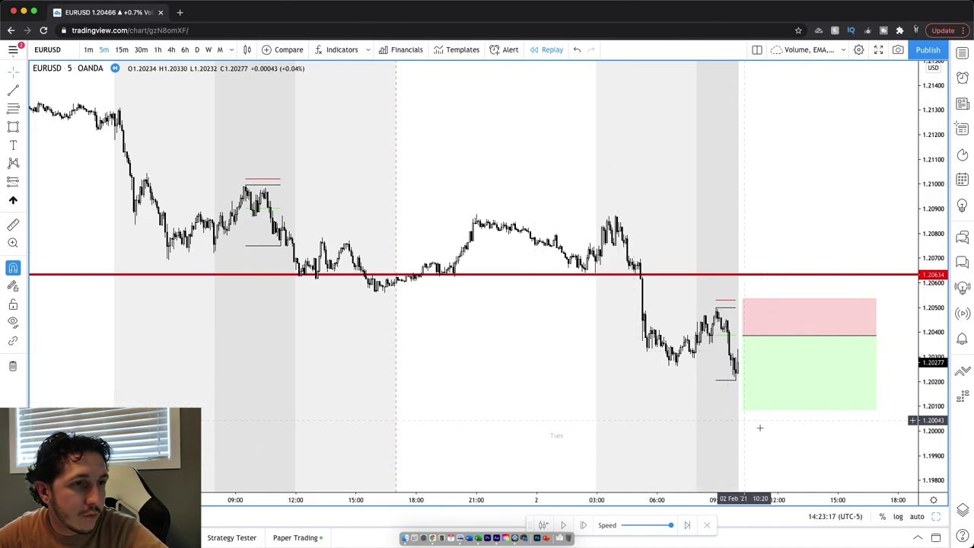
Step the replay forward to about 11:05 on 2 February to follow the short position.
scroll(411, 407, "left", 5)
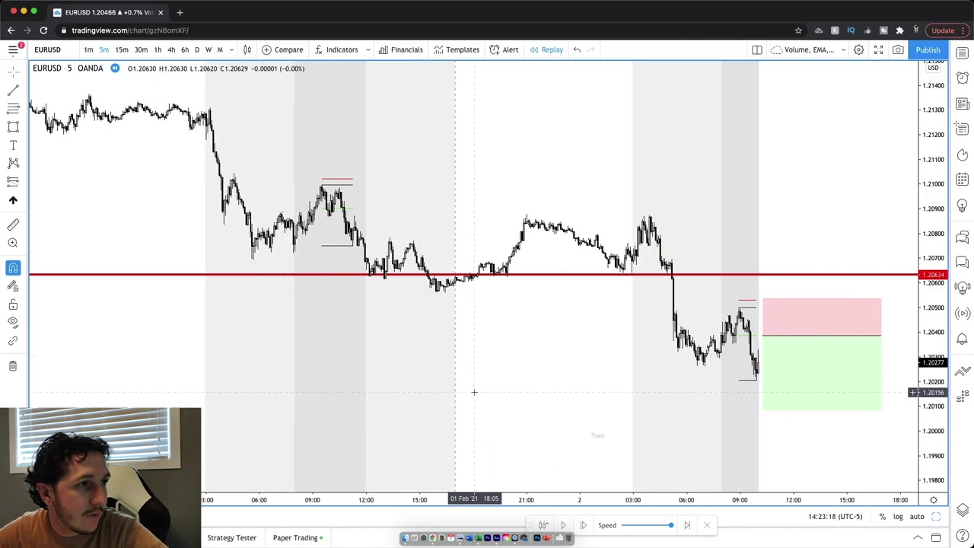
scroll(473, 392, "left", 15)
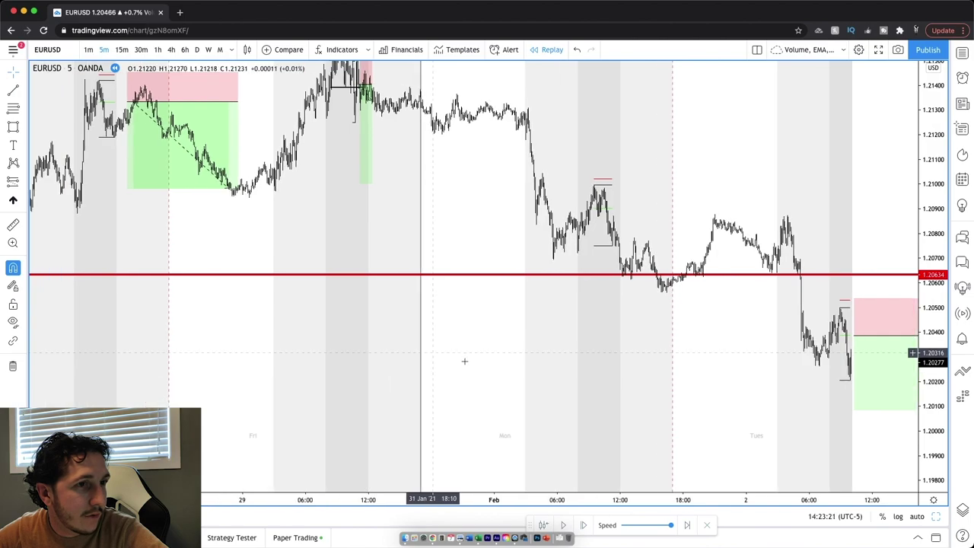
scroll(464, 361, "right", 10)
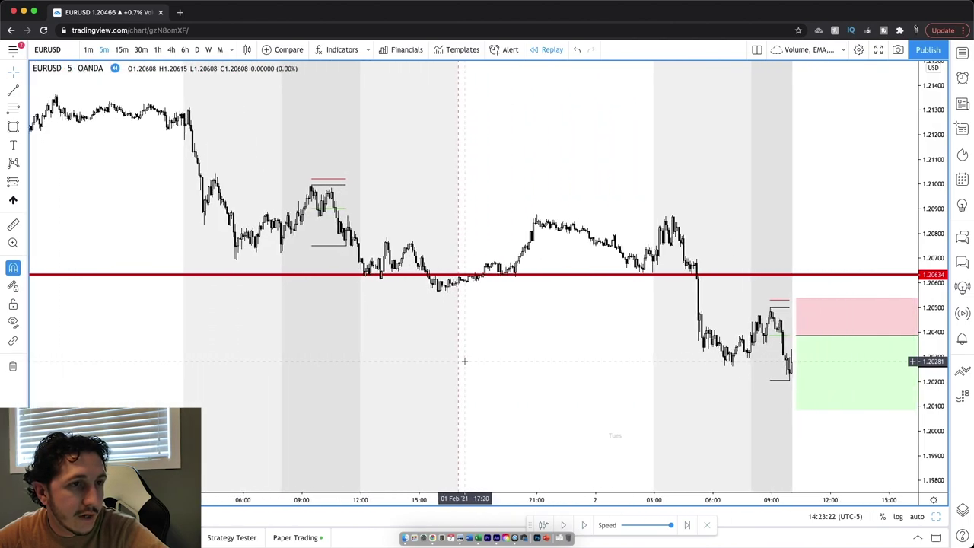
scroll(464, 360, "up", 3)
scroll(464, 361, "right", 8)
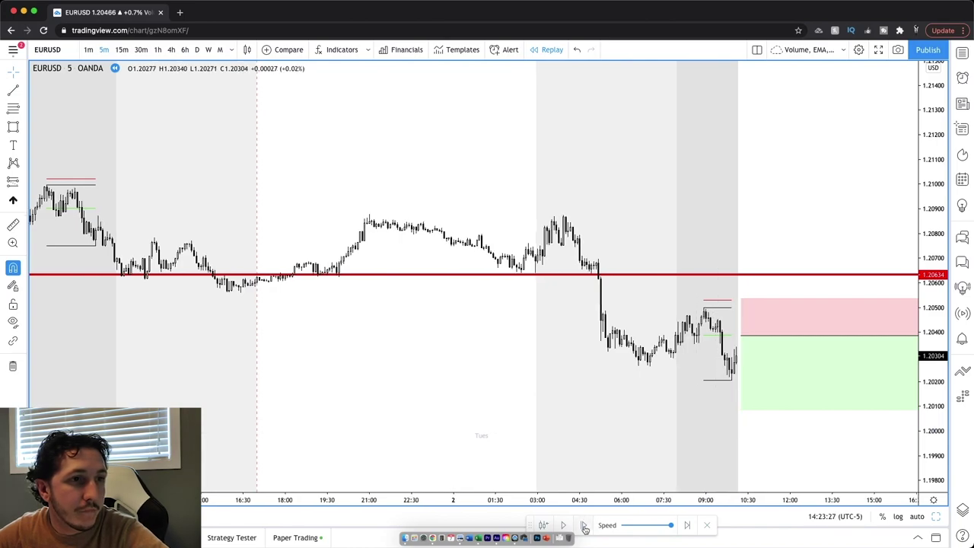
left_click(584, 526)
left_click(584, 527)
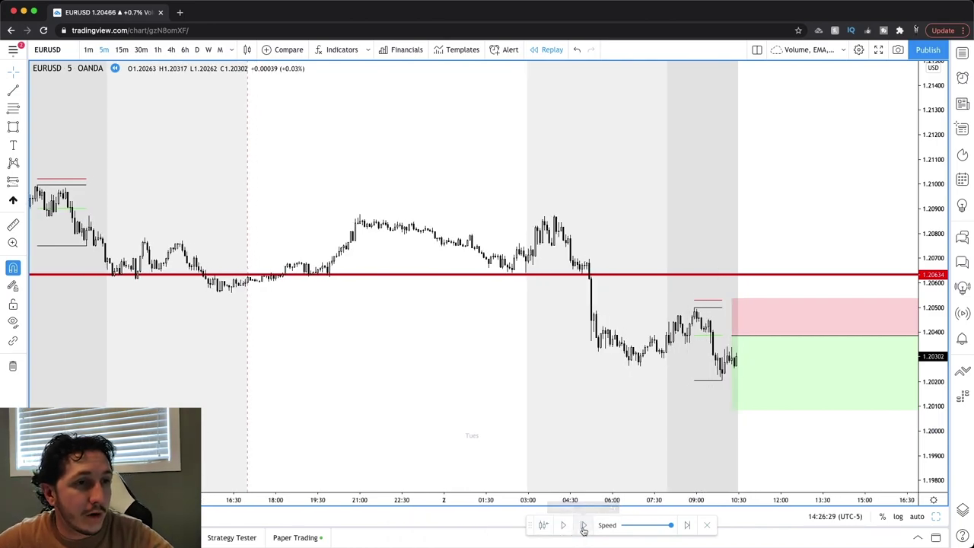
left_click(583, 526)
left_click(583, 526)
left_click(583, 527)
left_click(584, 526)
left_click(583, 527)
left_click(583, 526)
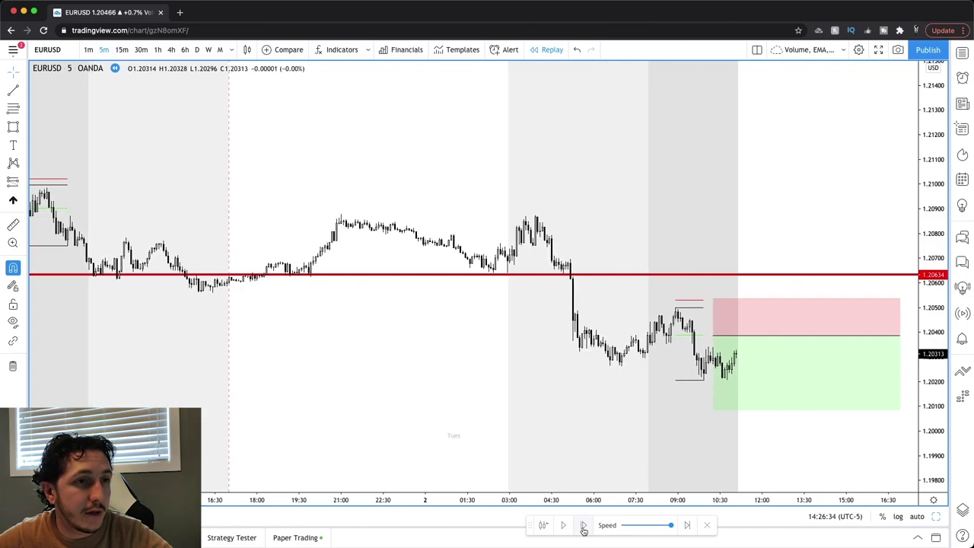
Advance the replay from the late morning to about 15:00 on 2 February.
left_click(583, 527)
left_click(584, 527)
left_click(584, 527)
left_click(583, 527)
left_click(583, 527)
left_click(583, 526)
left_click(584, 526)
left_click(584, 526)
left_click(583, 527)
left_click(583, 526)
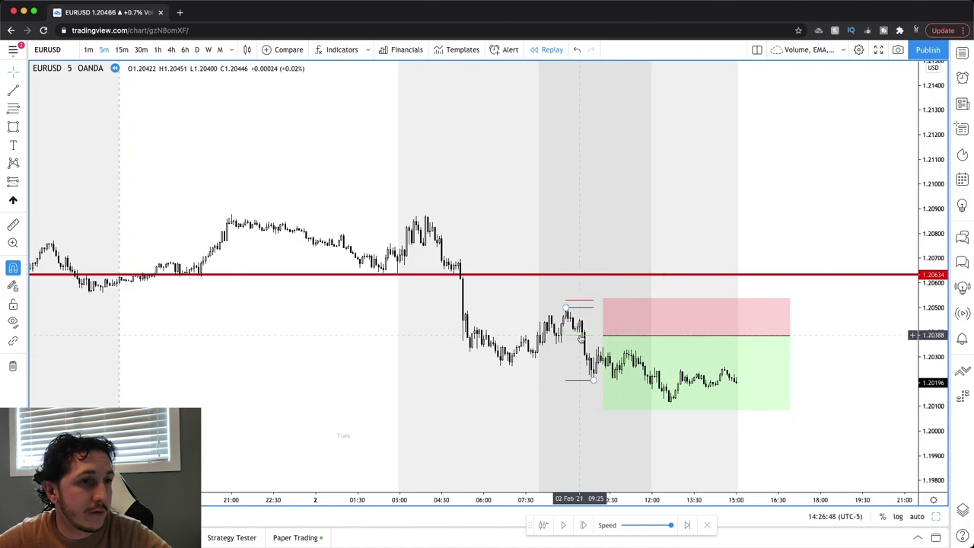
Delete the short position and the Fibonacci retracement drawn on 2 February.
left_click(692, 338)
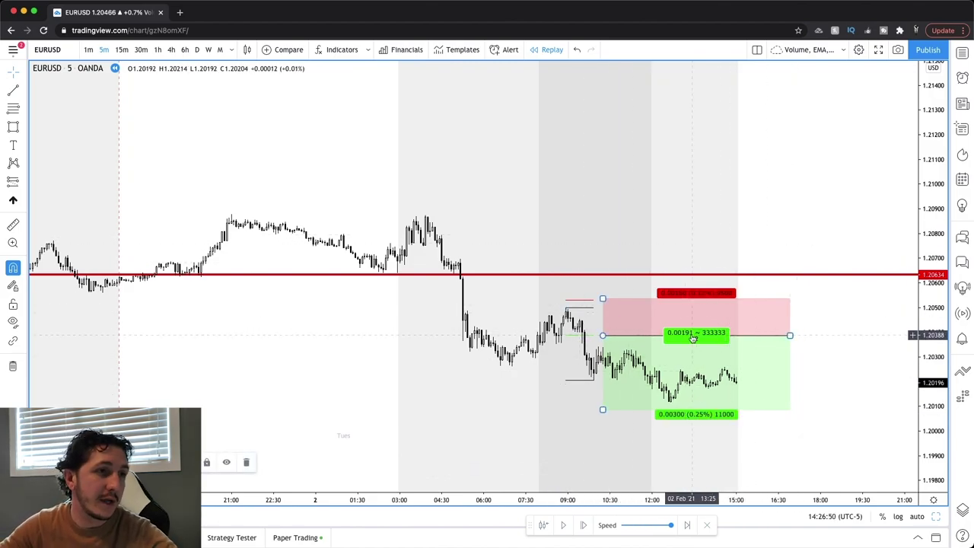
key("Delete")
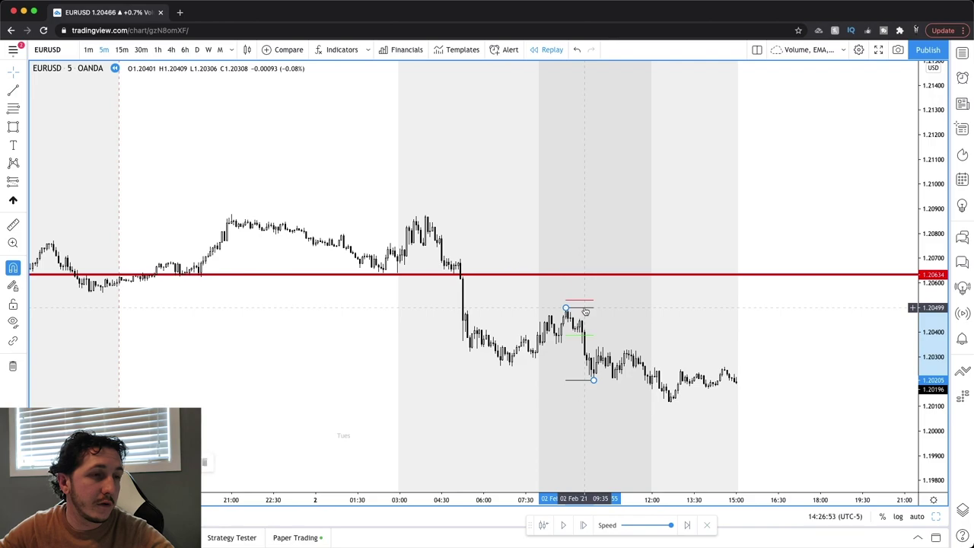
scroll(559, 451, "down", 3)
scroll(559, 451, "up", 1)
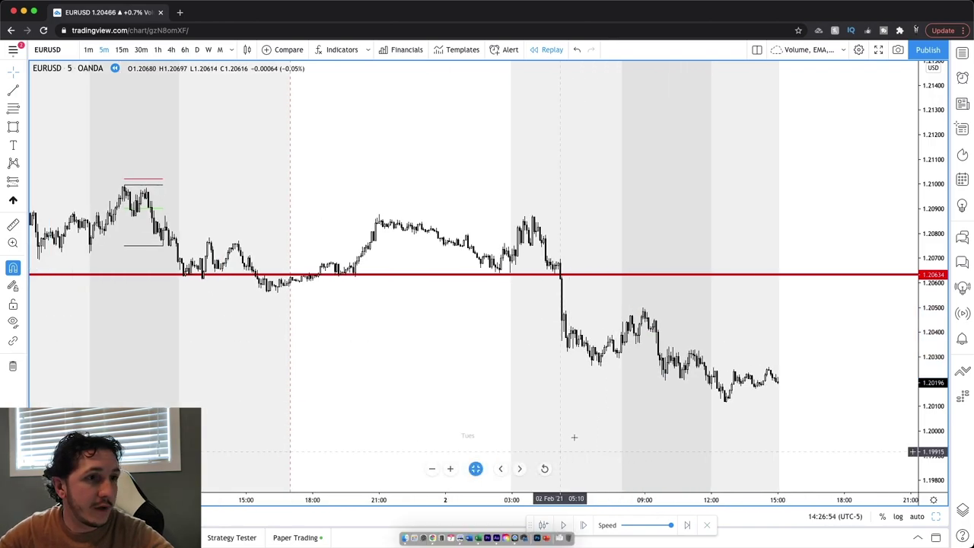
Play the replay to about 17:45 on 2 February, pause it, and restore the deleted Fibonacci retracement and short position.
scroll(554, 454, "up", 1)
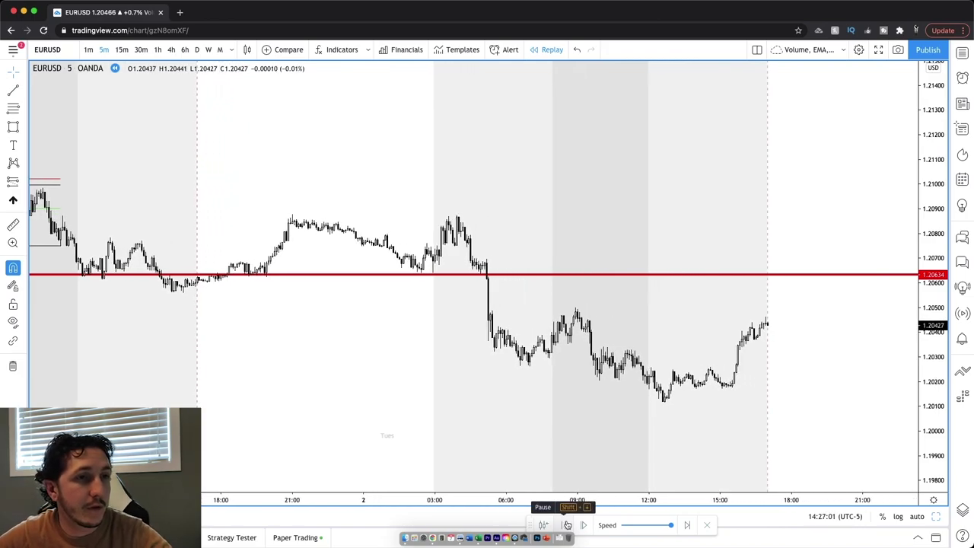
left_click(567, 525)
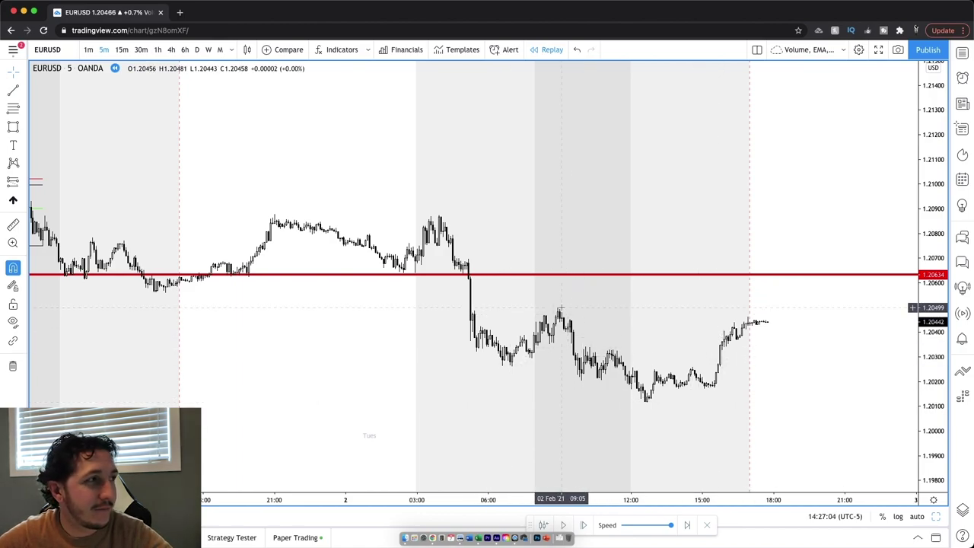
left_click(13, 181)
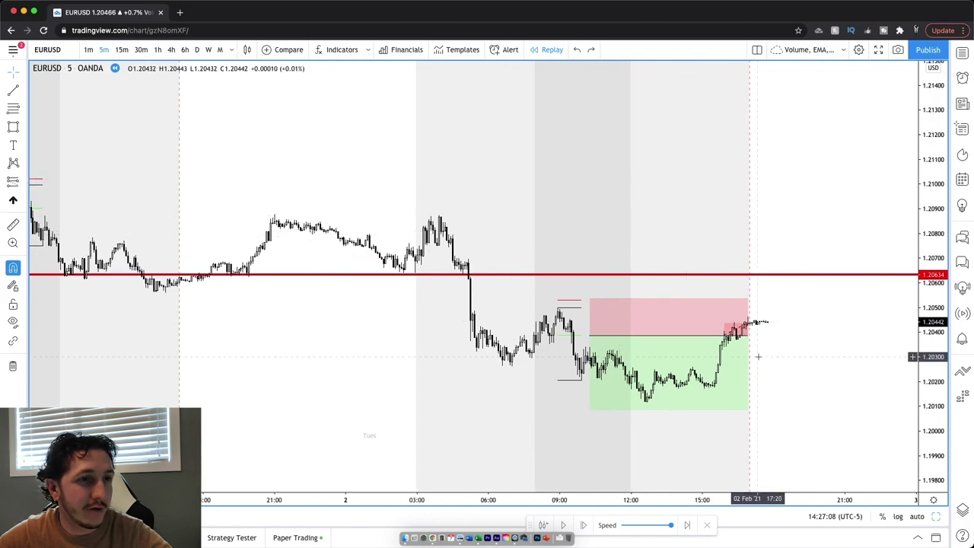
Step the replay candle by candle to about 18:45 on 2 February with the restored short position in place.
left_click(580, 525)
left_click(580, 525)
left_click(580, 526)
left_click(580, 526)
left_click(580, 525)
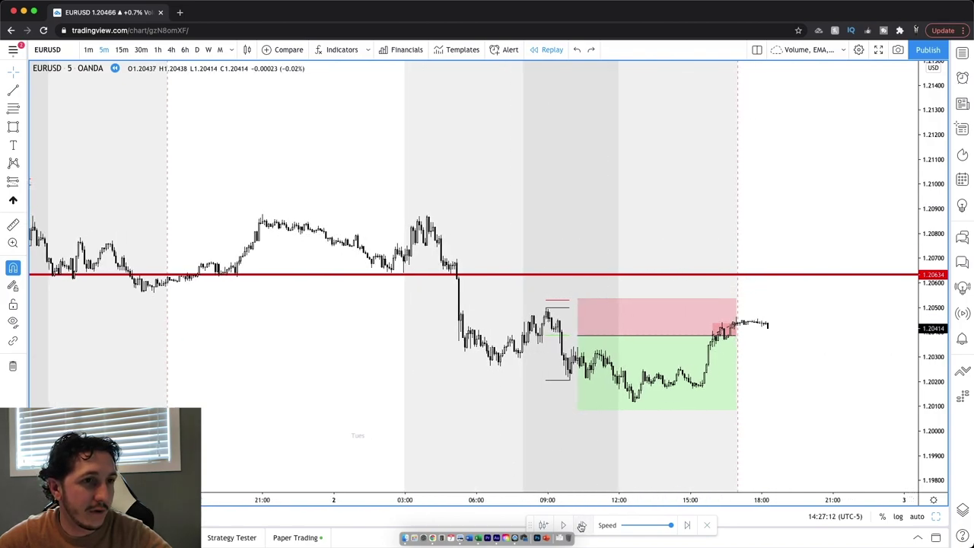
left_click(580, 526)
left_click(580, 525)
left_click(581, 526)
left_click(581, 525)
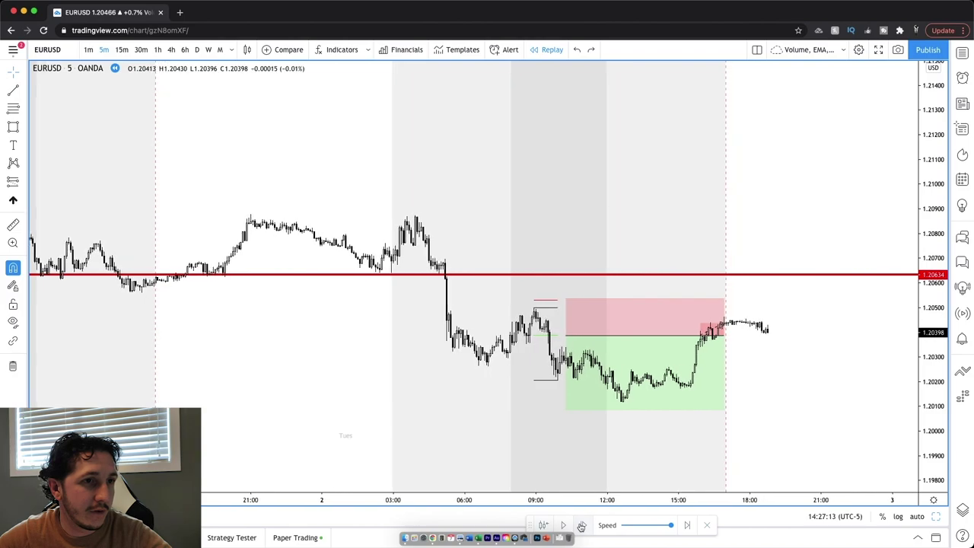
Advance the replay to about 21:00 on 2 February and extend the short position's end to the latest candle.
left_click(580, 526)
left_click(581, 526)
left_click(581, 526)
left_click(581, 526)
left_click(580, 526)
left_click(580, 525)
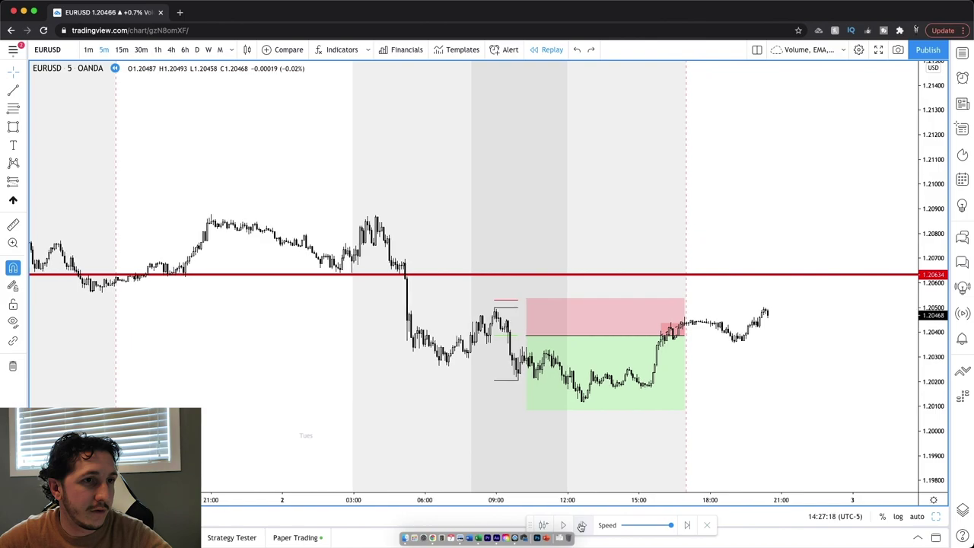
left_click(580, 526)
left_click(580, 526)
left_click(580, 525)
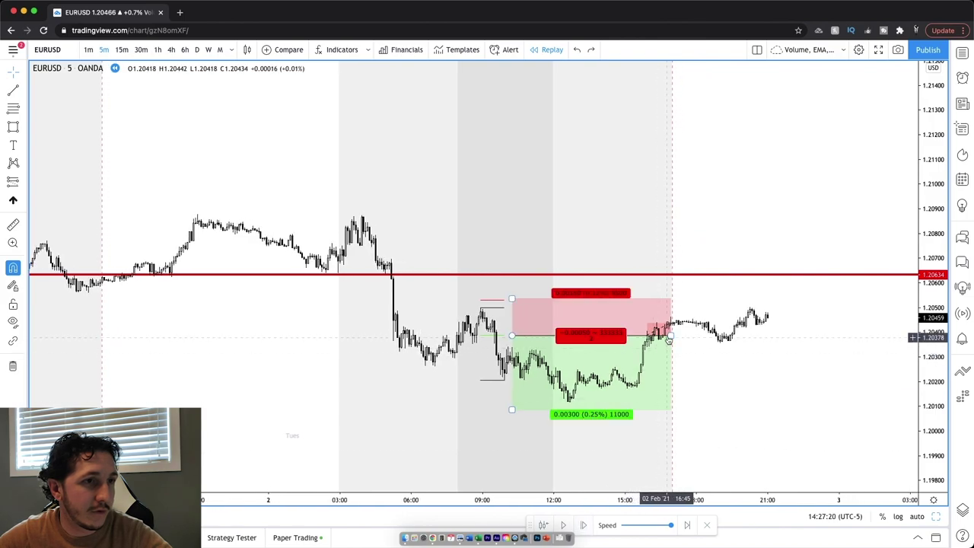
left_click_drag(670, 334, 771, 335)
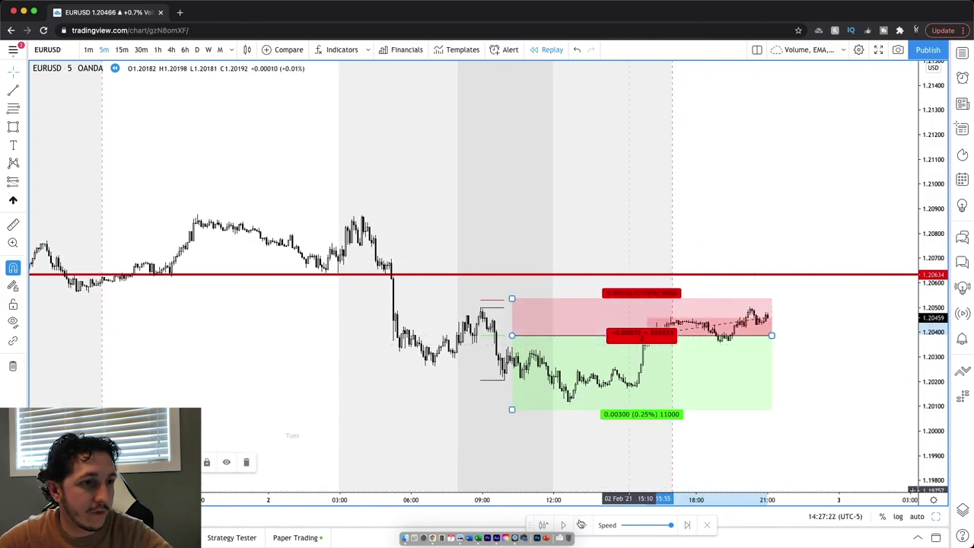
Step the replay forward to about 22:00 on 2 February.
left_click(584, 526)
left_click(584, 526)
left_click(584, 527)
left_click(584, 527)
left_click(584, 526)
left_click(584, 527)
left_click(584, 526)
left_click(584, 526)
left_click(584, 526)
left_click(585, 526)
left_click(584, 526)
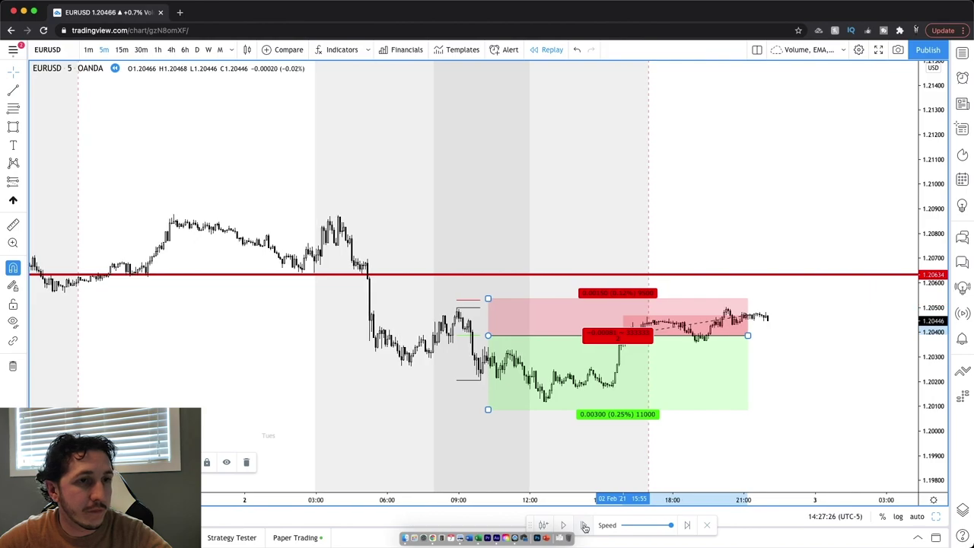
Continue stepping the replay through midnight to about 01:05 on 3 February.
left_click(584, 526)
left_click(584, 527)
left_click(584, 526)
left_click(584, 526)
left_click(584, 526)
left_click(584, 526)
left_click(584, 526)
left_click(584, 527)
left_click(584, 526)
left_click(585, 526)
left_click(584, 526)
left_click(585, 526)
left_click(584, 526)
left_click(584, 526)
left_click(584, 527)
left_click(584, 527)
left_click(584, 526)
left_click(584, 526)
left_click(584, 527)
left_click(584, 526)
left_click(584, 526)
left_click(584, 526)
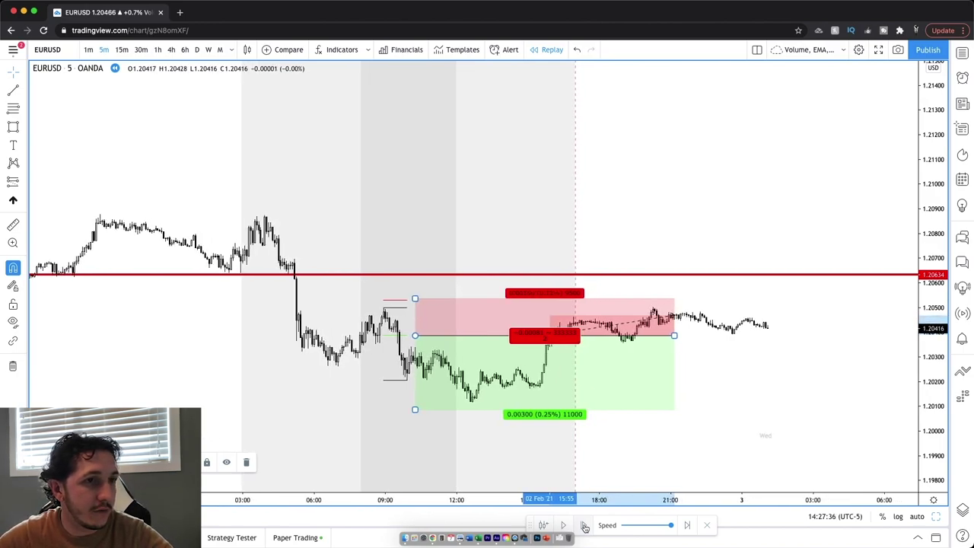
Advance the replay one candle at a time to about 02:40 on 3 February.
left_click(585, 527)
left_click(584, 526)
left_click(584, 526)
left_click(584, 526)
left_click(584, 526)
left_click(584, 526)
left_click(584, 526)
left_click(584, 526)
left_click(584, 527)
left_click(584, 526)
left_click(584, 527)
left_click(585, 526)
left_click(584, 526)
left_click(584, 526)
left_click(585, 526)
left_click(584, 527)
left_click(584, 526)
left_click(584, 527)
left_click(584, 526)
Remove the 2 February short position and its Fibonacci retracement from the chart.
left_click_drag(635, 335, 531, 352)
key("Delete")
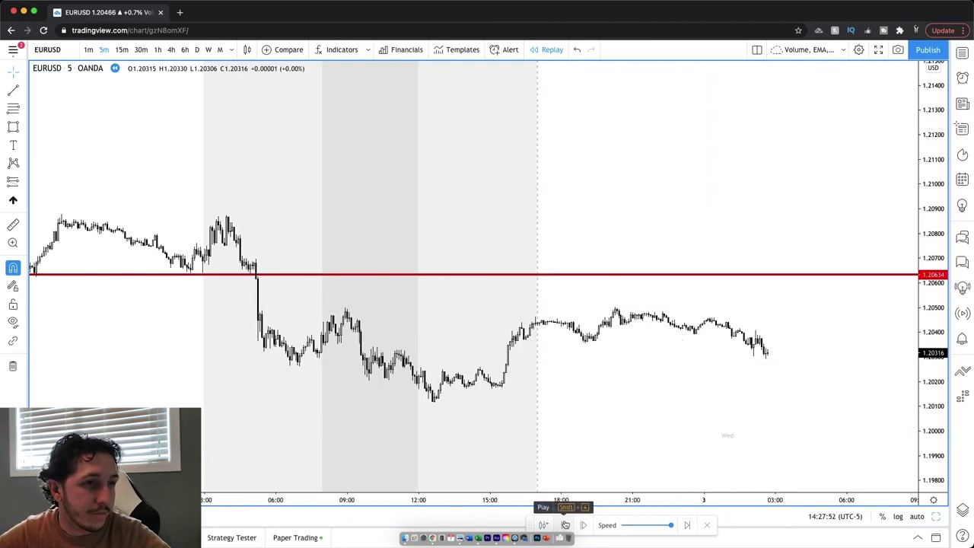
Play the replay past the 03:00 session open, pause it, and step forward to about 04:25 on 3 February.
left_click(565, 525)
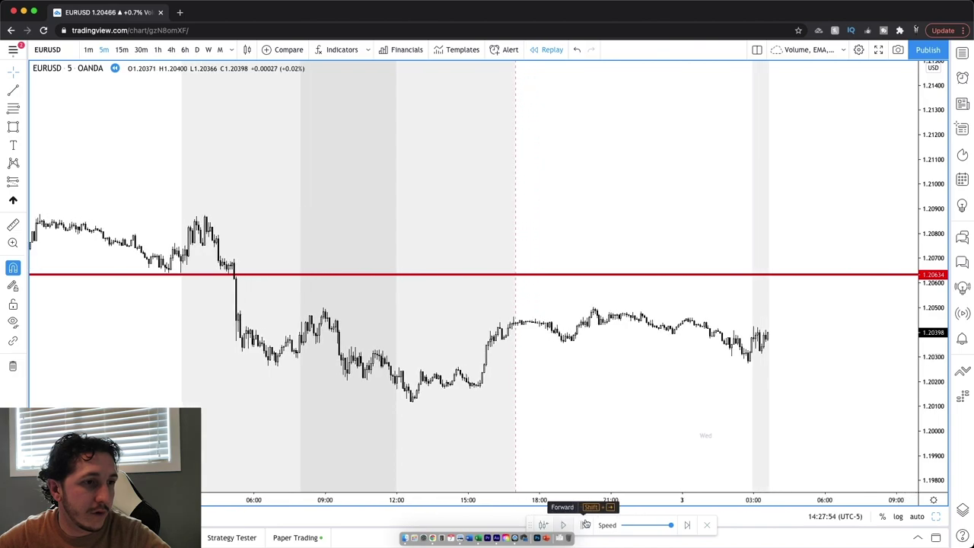
left_click(585, 525)
left_click(585, 525)
left_click(584, 525)
left_click(585, 525)
left_click(585, 525)
left_click(585, 525)
left_click(585, 524)
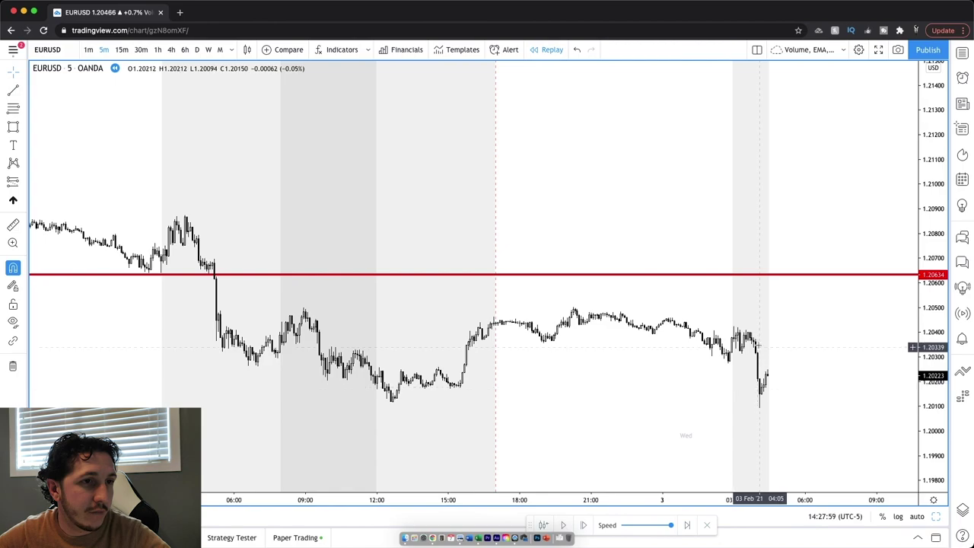
Step the replay forward candle by candle to about 05:10 on 3 February.
scroll(761, 426, "up", 2)
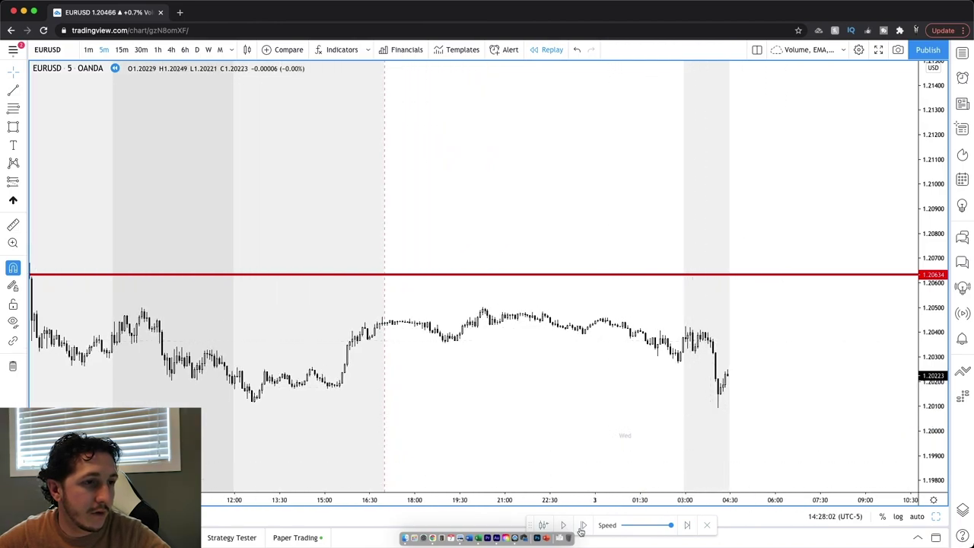
left_click(581, 525)
left_click(581, 525)
left_click(581, 525)
left_click(581, 524)
left_click(581, 525)
left_click(581, 525)
left_click(581, 525)
left_click(581, 525)
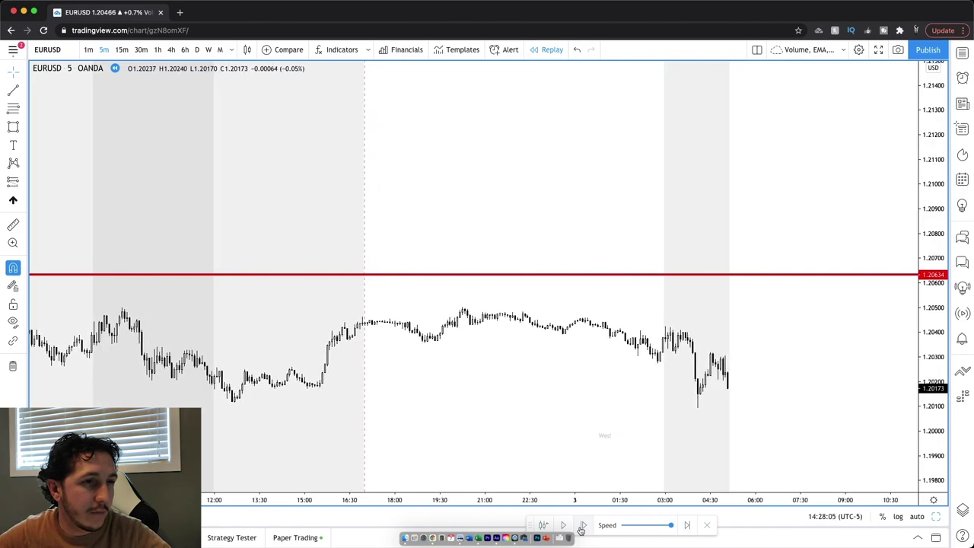
Continue advancing the replay to about 07:05 on 3 February.
left_click(581, 524)
left_click(581, 525)
left_click(581, 525)
left_click(581, 525)
left_click(581, 525)
left_click(581, 525)
left_click(581, 525)
left_click(581, 525)
left_click(581, 525)
left_click(581, 525)
left_click(581, 525)
left_click(581, 525)
left_click(581, 525)
left_click(581, 525)
left_click(582, 524)
left_click(581, 525)
left_click(582, 525)
left_click(582, 525)
scroll(358, 413, "right", 3)
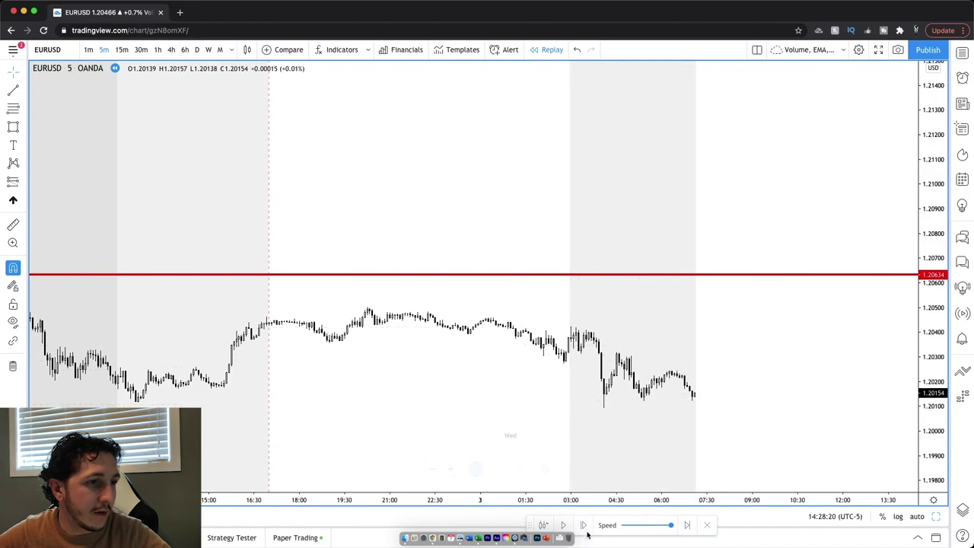
Step the replay into the darker-shaded morning session, to about 09:00 on 3 February, and review the preceding price action.
left_click(584, 526)
left_click(584, 525)
left_click(584, 526)
left_click(584, 526)
left_click(584, 525)
left_click(584, 525)
left_click(584, 525)
left_click(584, 526)
left_click(584, 526)
left_click(584, 525)
left_click(584, 526)
left_click(584, 526)
left_click(584, 526)
left_click(584, 526)
left_click(584, 525)
left_click(585, 526)
left_click(584, 525)
left_click(584, 525)
left_click(584, 526)
left_click(584, 525)
scroll(595, 448, "left", 5)
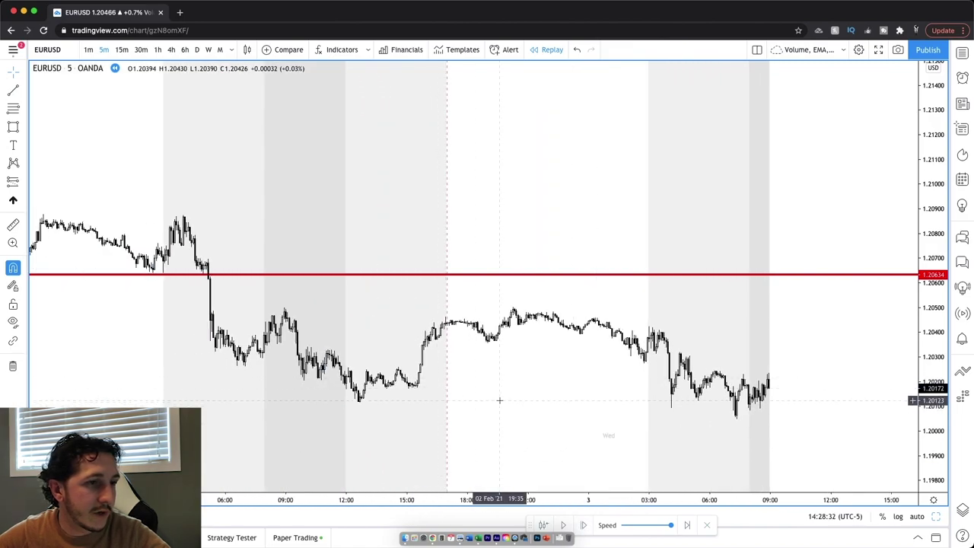
Step the replay forward candle by candle to about 09:35 on 3 February.
scroll(498, 400, "down", 2)
left_click(583, 526)
left_click(583, 526)
left_click(584, 526)
left_click(584, 526)
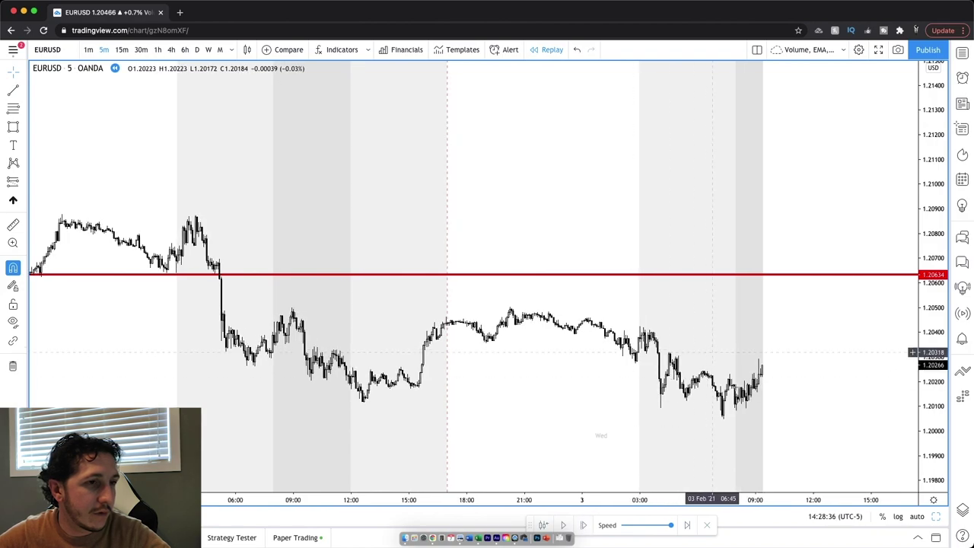
left_click(582, 526)
left_click(581, 525)
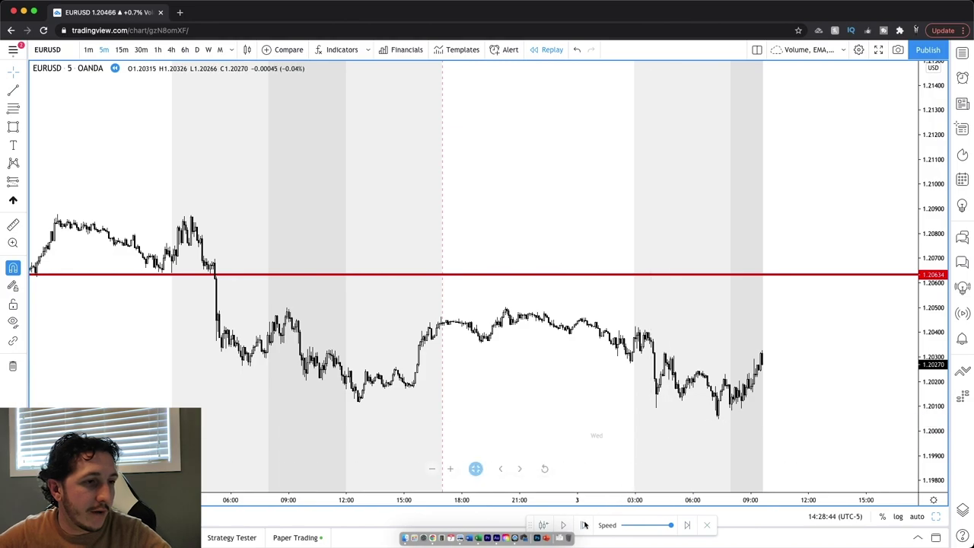
Continue stepping the replay through the drop to about 10:50 on 3 February.
left_click(585, 525)
left_click(584, 525)
left_click(584, 525)
left_click(585, 525)
left_click(584, 525)
left_click(584, 525)
left_click(584, 525)
left_click(584, 525)
left_click(584, 524)
left_click(584, 525)
left_click(584, 525)
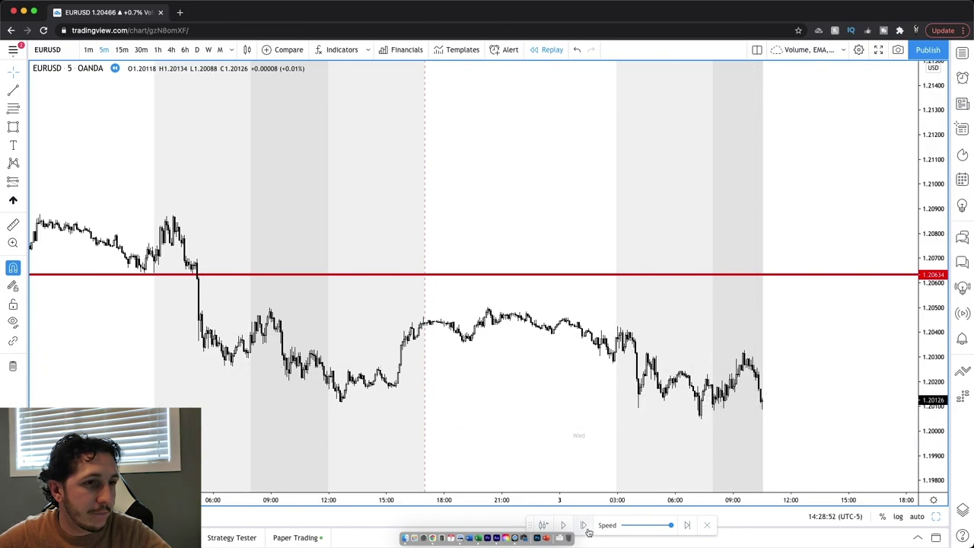
left_click(584, 525)
left_click(585, 525)
left_click(584, 525)
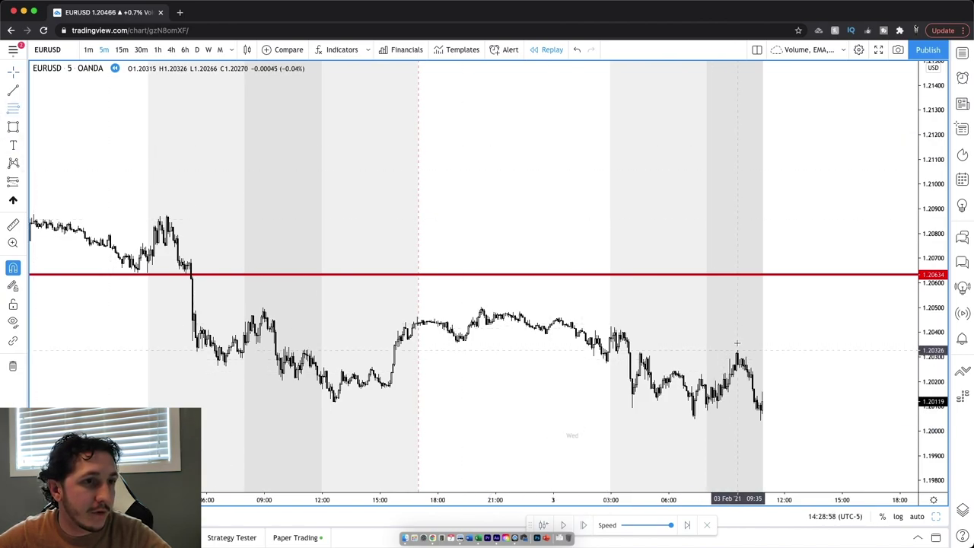
Draw a Fibonacci retracement from the 1.20326 high to the 1.20042 low and place a short position at its 61.8% level, 1.20218.
left_click_drag(738, 350, 760, 420)
left_click(760, 420)
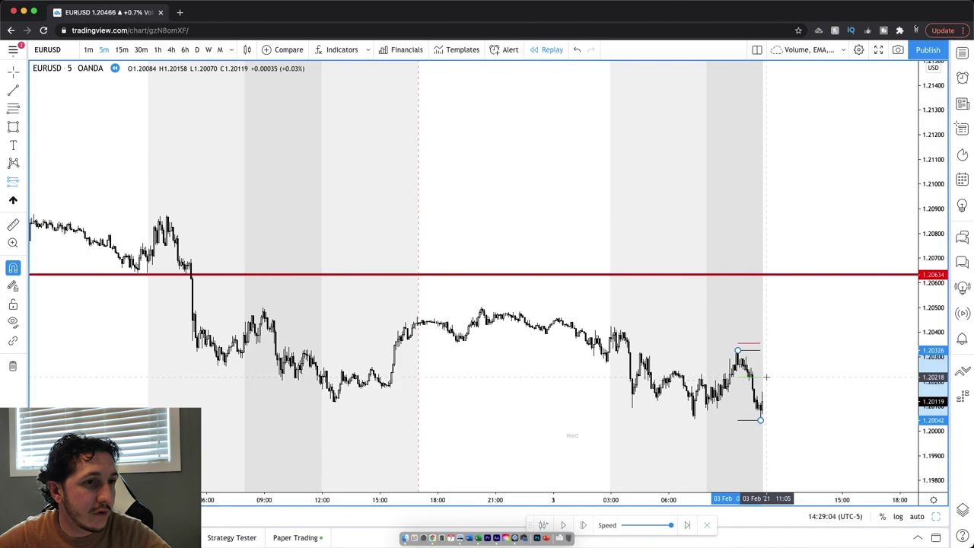
left_click(766, 377)
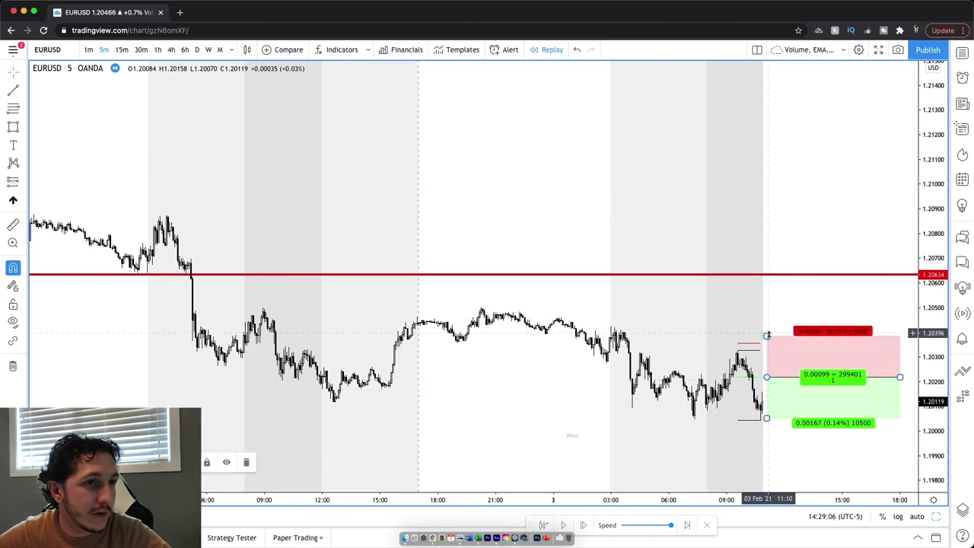
left_click_drag(766, 337, 766, 342)
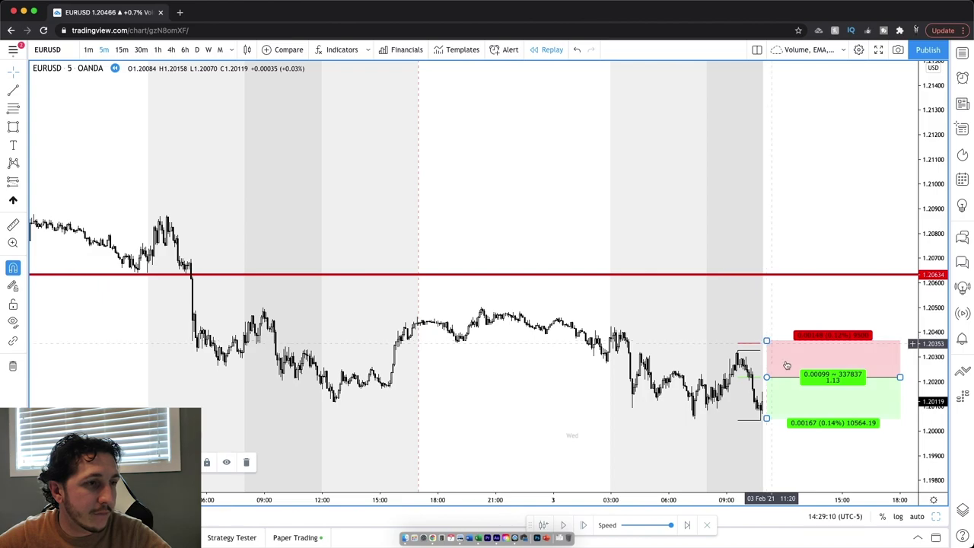
Set the short position's profit level to 300 ticks and its stop level to 150 ticks.
double_click(786, 365)
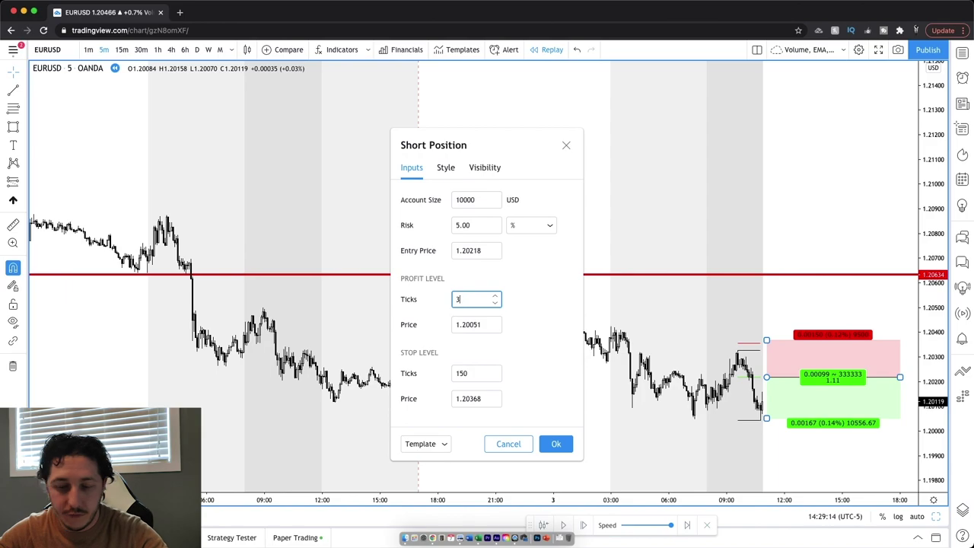
left_click(537, 306)
type("0")
left_click(526, 321)
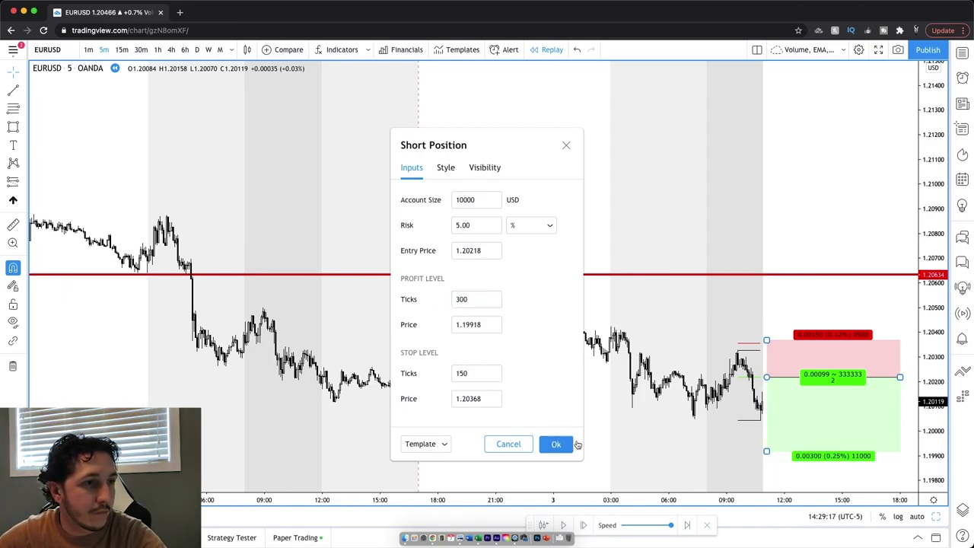
left_click(566, 443)
Advance the replay candle by candle to about 14:15 on 3 February to test the short position.
left_click(585, 525)
left_click(585, 525)
left_click(585, 525)
left_click(585, 524)
left_click(585, 525)
left_click(585, 525)
left_click(585, 525)
left_click(585, 524)
left_click(585, 525)
left_click(585, 525)
left_click(585, 525)
left_click(585, 525)
left_click(585, 525)
left_click(585, 525)
left_click(585, 525)
left_click(585, 525)
left_click(585, 525)
left_click(585, 525)
left_click(585, 525)
left_click(585, 525)
left_click(585, 525)
left_click(585, 525)
left_click(585, 525)
left_click(585, 525)
left_click(585, 525)
left_click(585, 525)
left_click(585, 524)
left_click(585, 525)
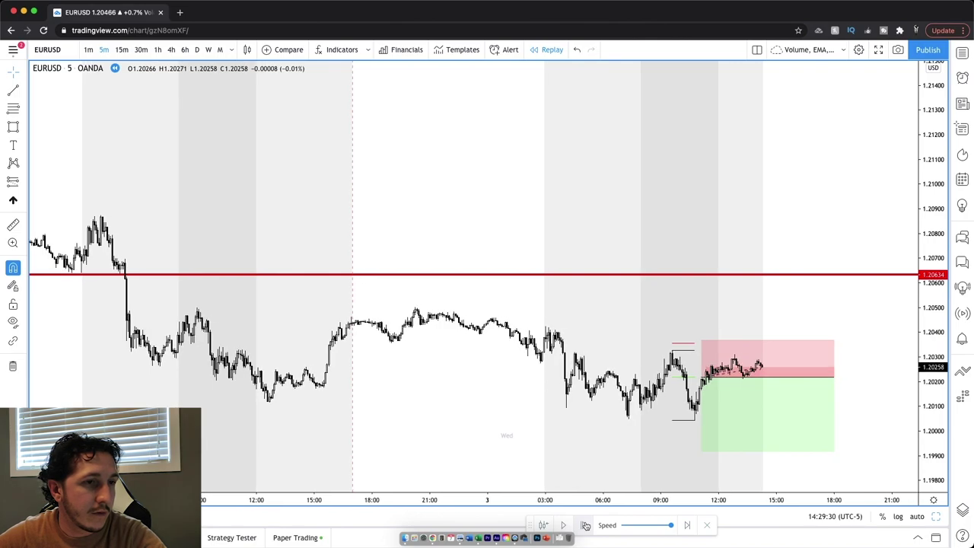
Keep stepping the replay to about 15:55 and inspect price closely against the short position's stop.
left_click(584, 525)
left_click(585, 525)
left_click(585, 525)
left_click(585, 524)
left_click(585, 524)
left_click(585, 525)
left_click(585, 525)
left_click(585, 525)
left_click(585, 525)
left_click(585, 524)
left_click(585, 525)
scroll(519, 445, "up", 3)
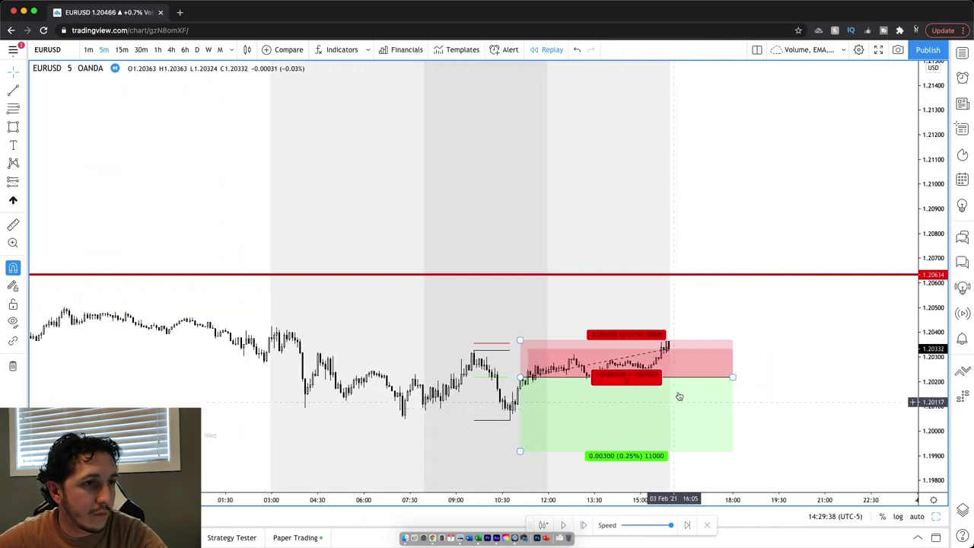
scroll(604, 496, "up", 2)
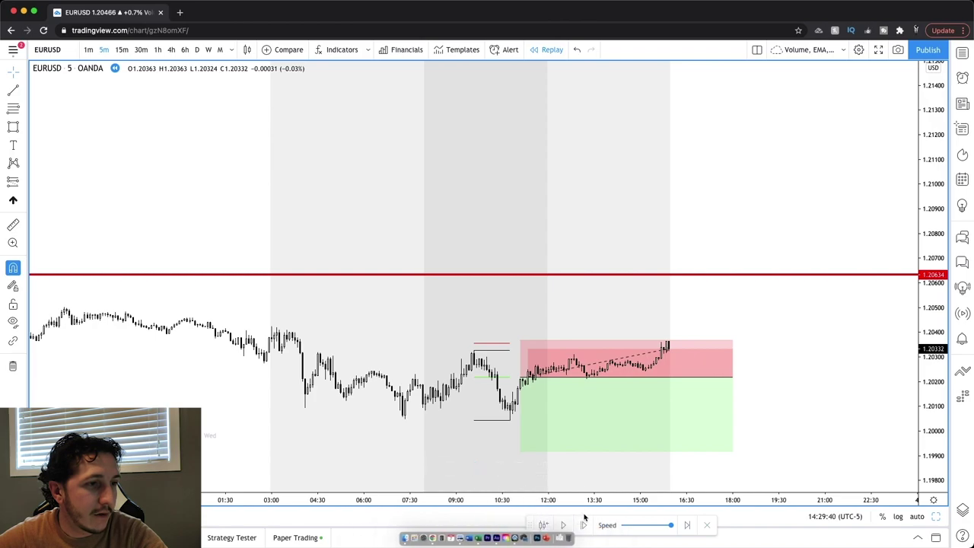
Advance the replay past the stop level, to about 16:40 on 3 February.
left_click(583, 525)
left_click(583, 525)
left_click(583, 525)
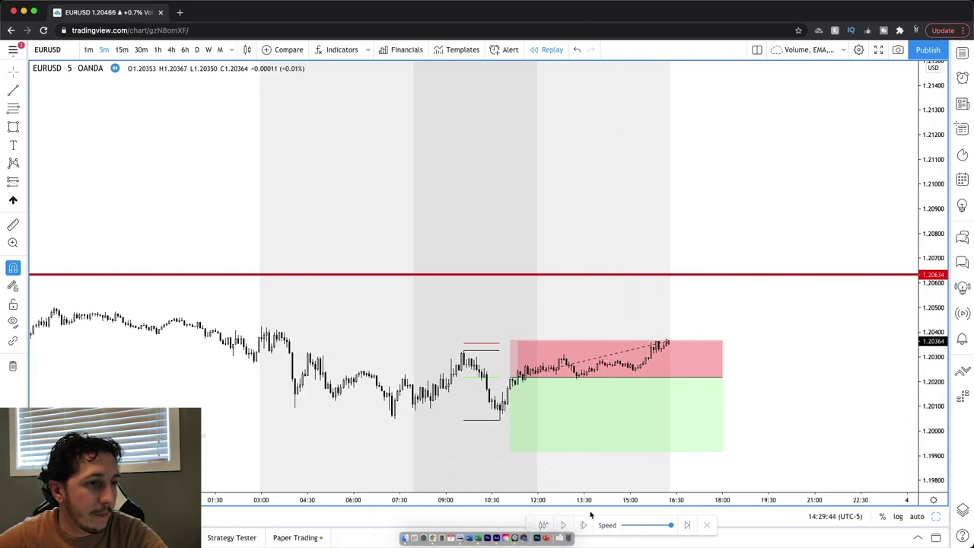
left_click(584, 525)
left_click(584, 525)
left_click(585, 525)
left_click(584, 524)
Shorten the short position box so that it ends at about 12:30 on 3 February.
left_click(660, 371)
scroll(660, 371, "down", 3)
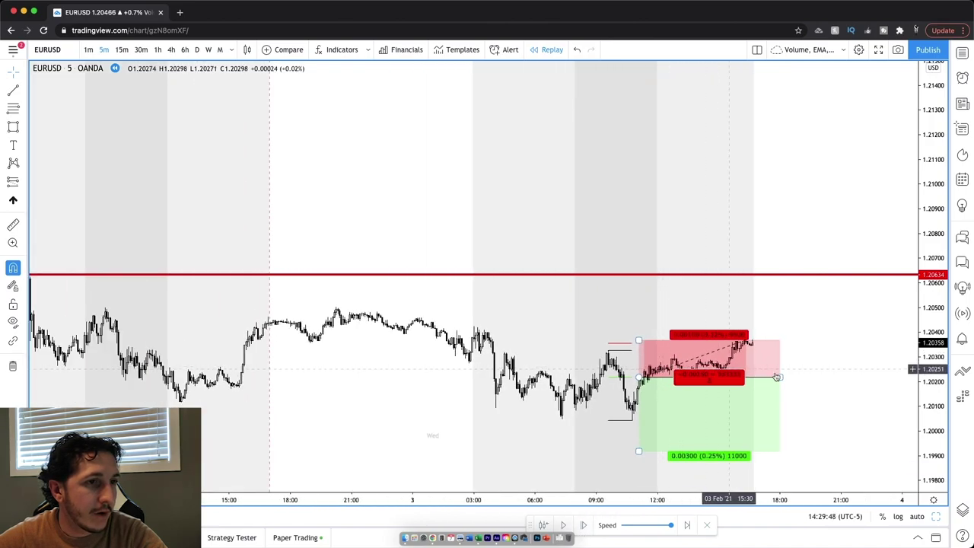
left_click_drag(780, 376, 665, 389)
left_click(704, 333)
scroll(704, 333, "down", 2)
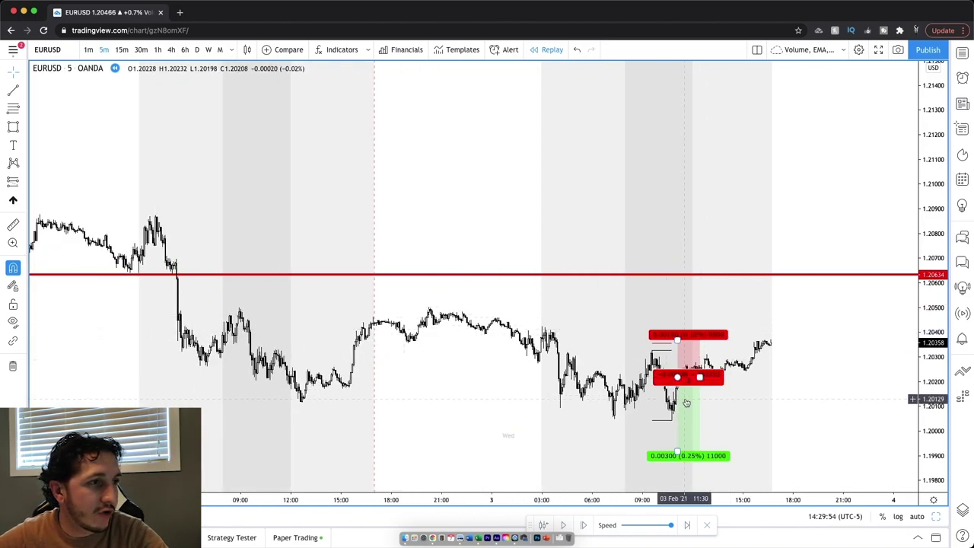
Try a long position at about 07:40 on the small earlier retracement, with a 100-tick stop and a target of about 217 ticks.
scroll(422, 314, "left", 10)
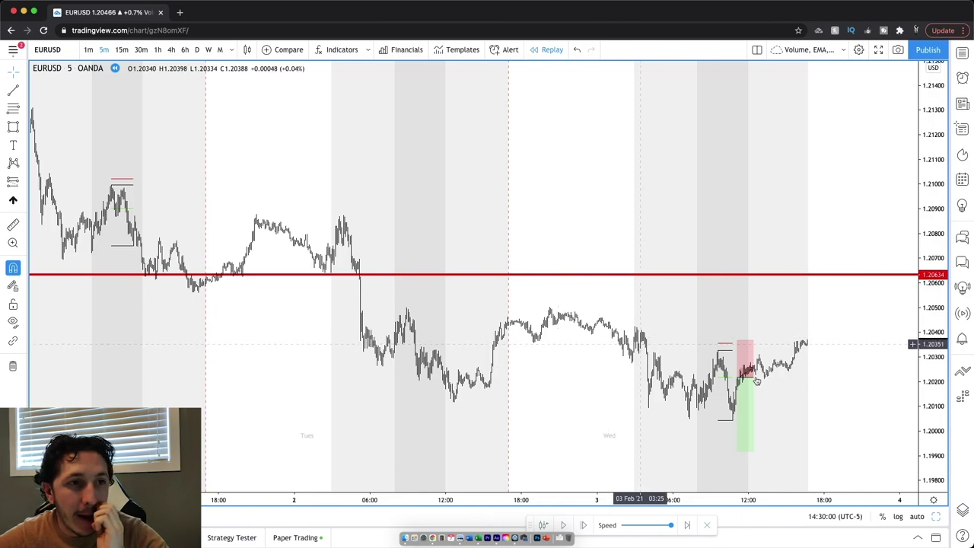
scroll(770, 371, "up", 5)
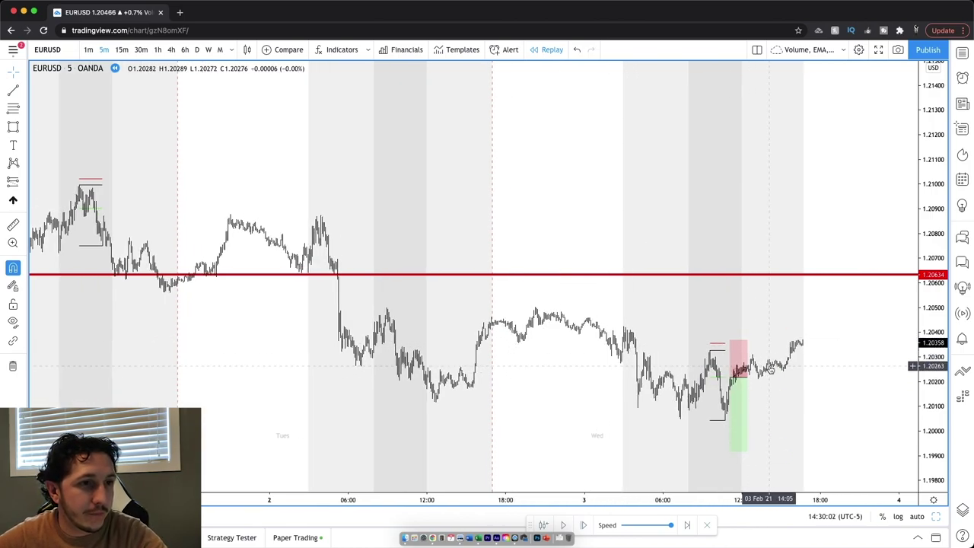
scroll(770, 371, "up", 1)
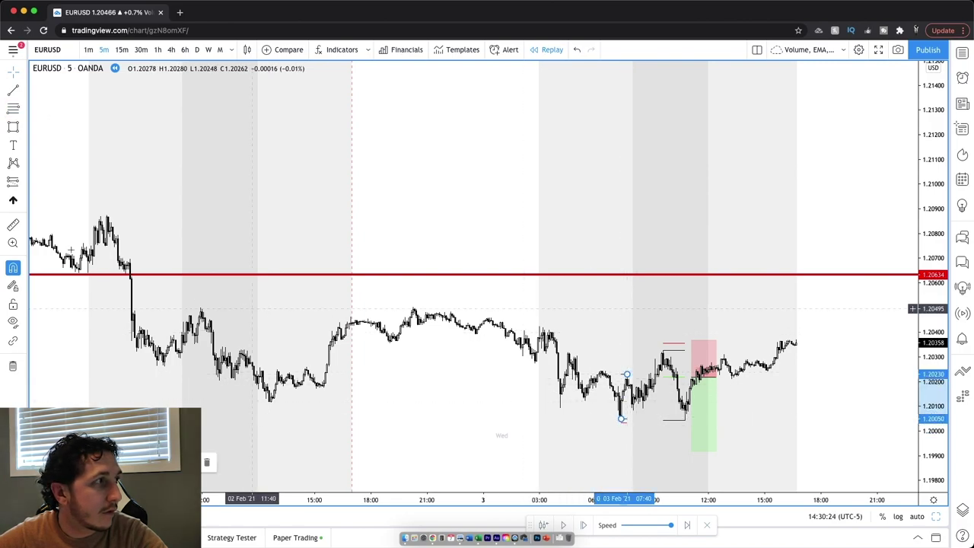
left_click(22, 184)
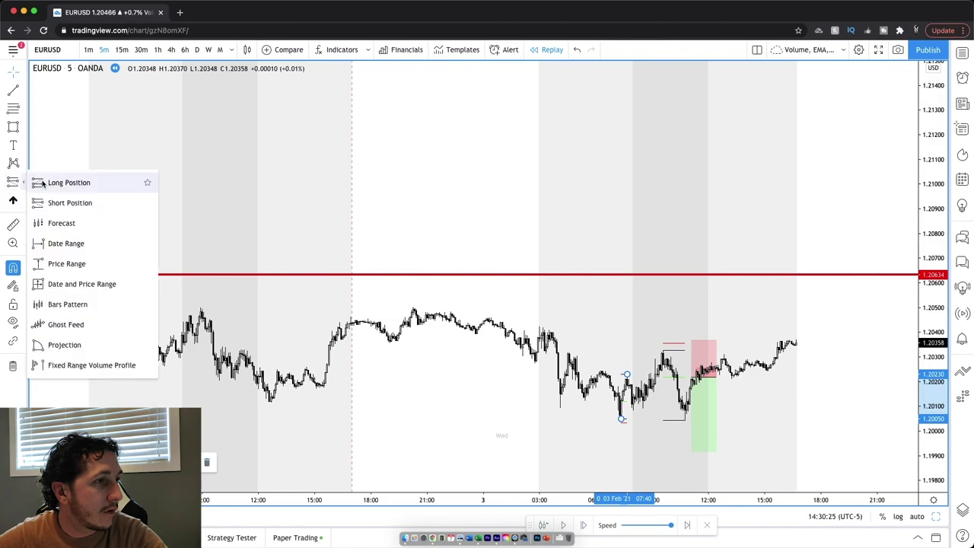
left_click(625, 390)
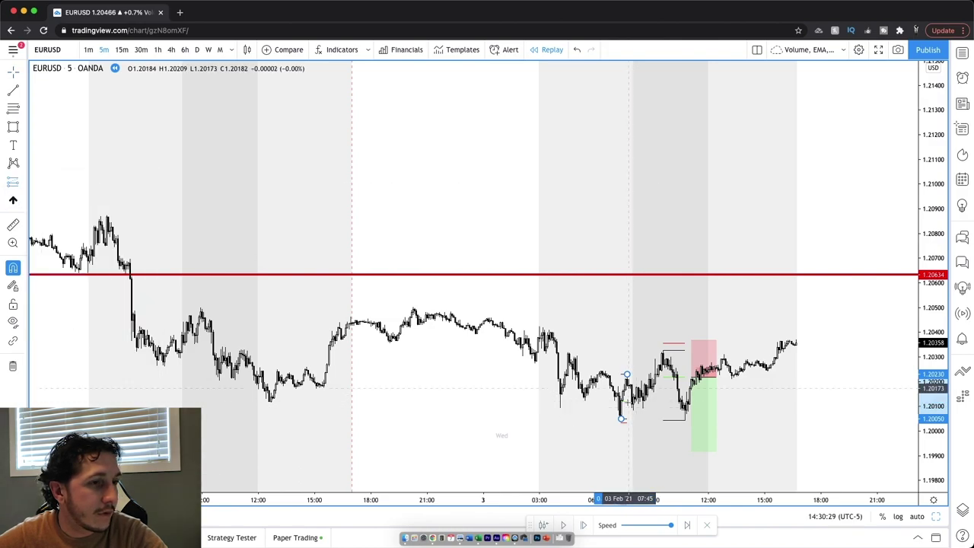
left_click(626, 388)
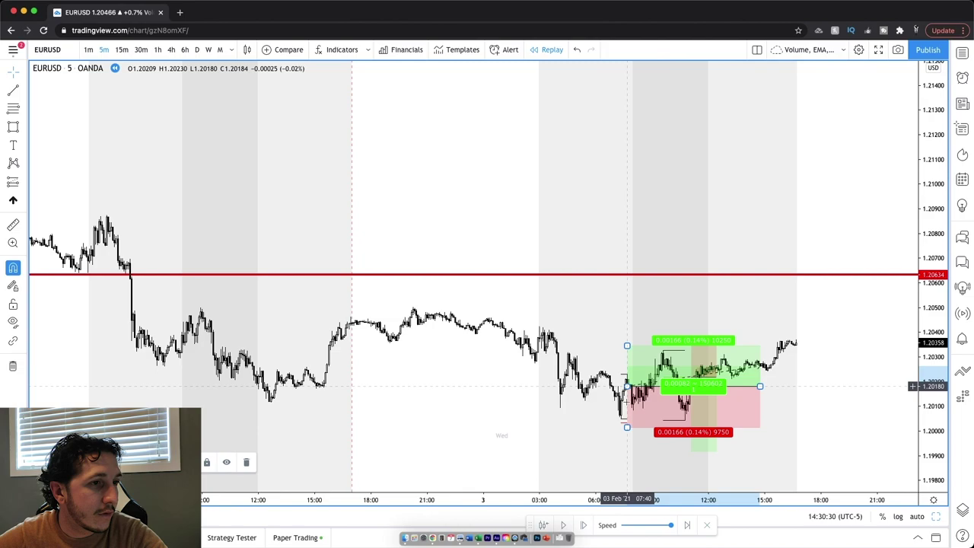
left_click_drag(644, 366, 643, 381)
left_click_drag(626, 441, 628, 424)
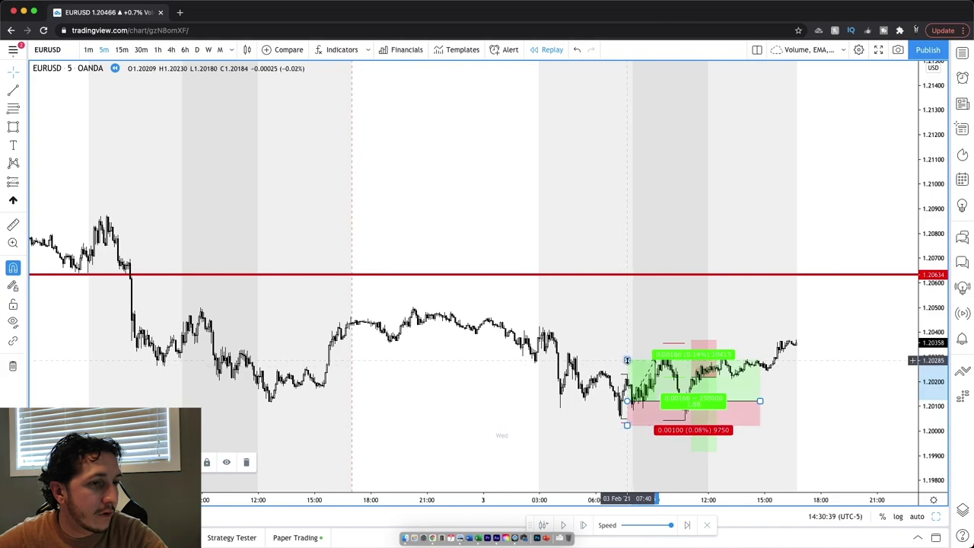
left_click_drag(628, 345, 626, 347)
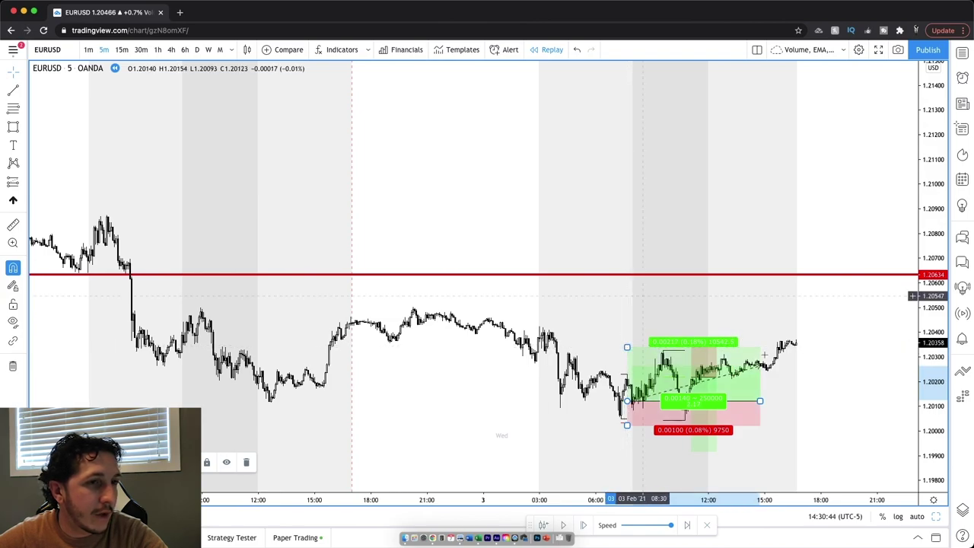
Undo the trial long position and delete the small retracement drawn at the 07:25 low.
key("super+z")
key("super+z")
key("super+z")
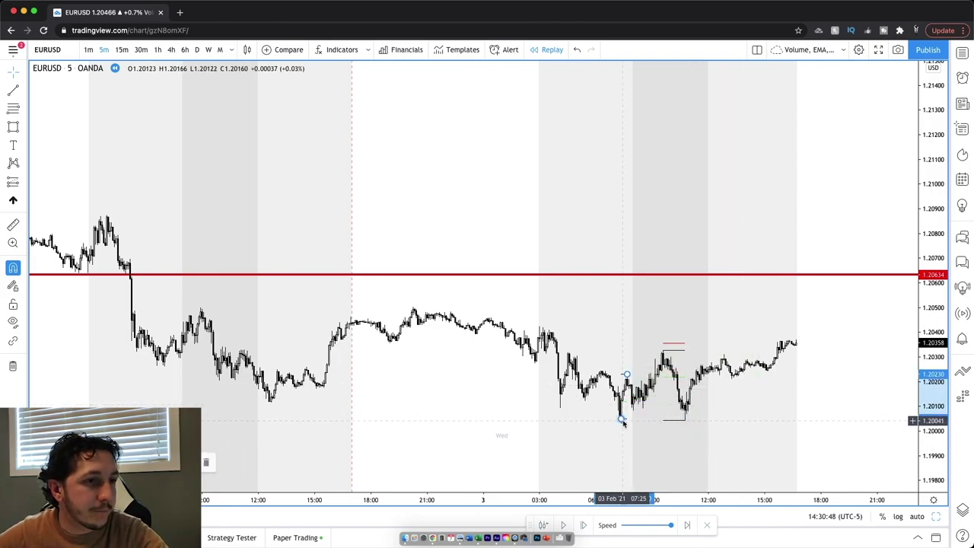
key("BackSpace")
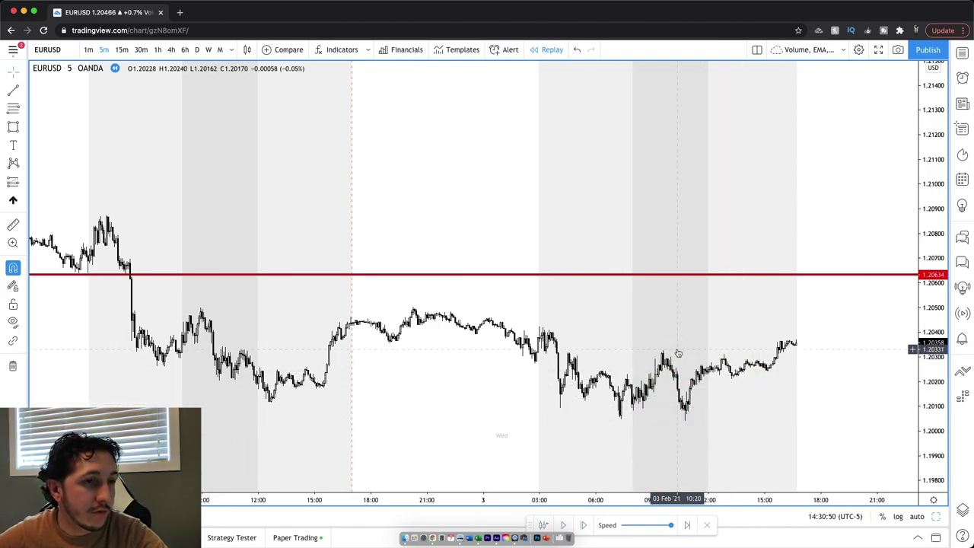
left_click(690, 377)
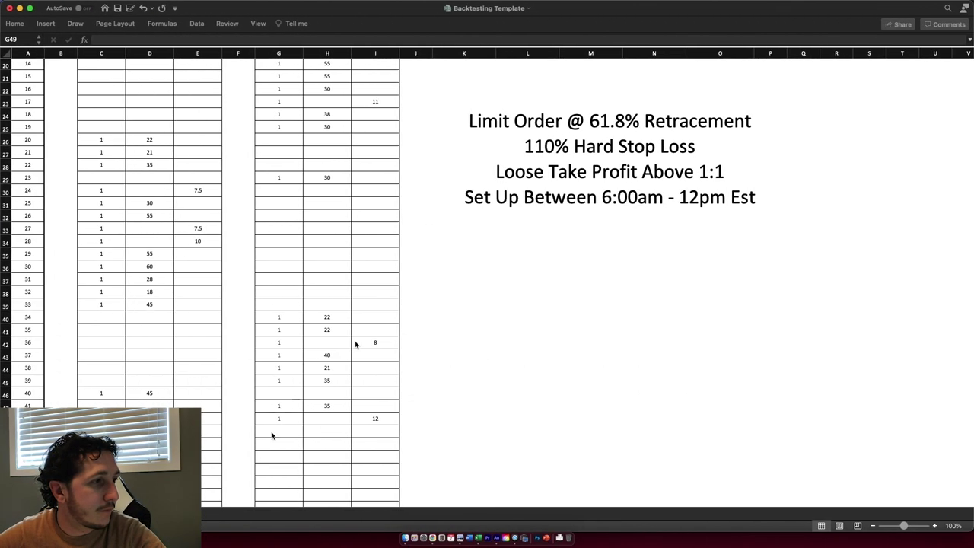
In the Backtesting Template workbook in Excel, log the losing trade with 1 in G49 and 15 in I49.
left_click(272, 432)
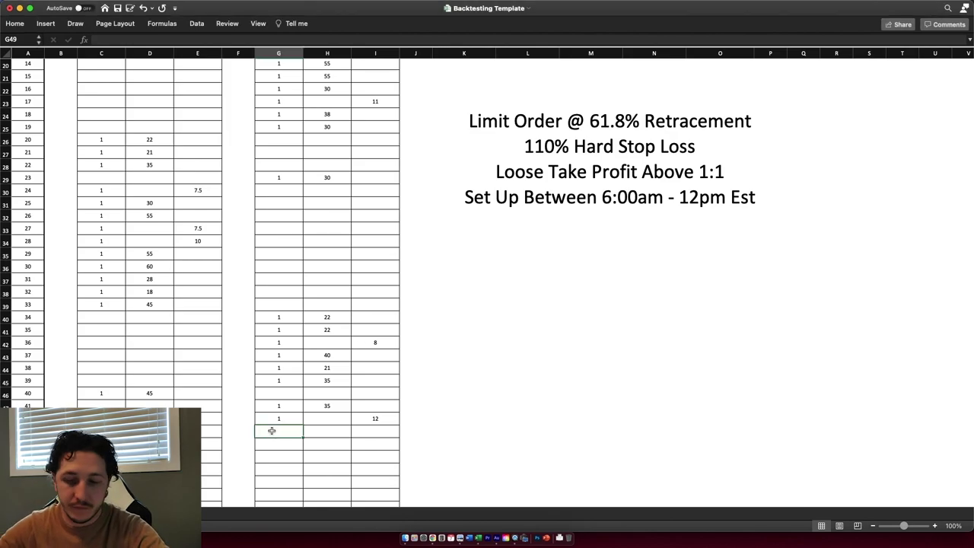
key("Tab")
type("1")
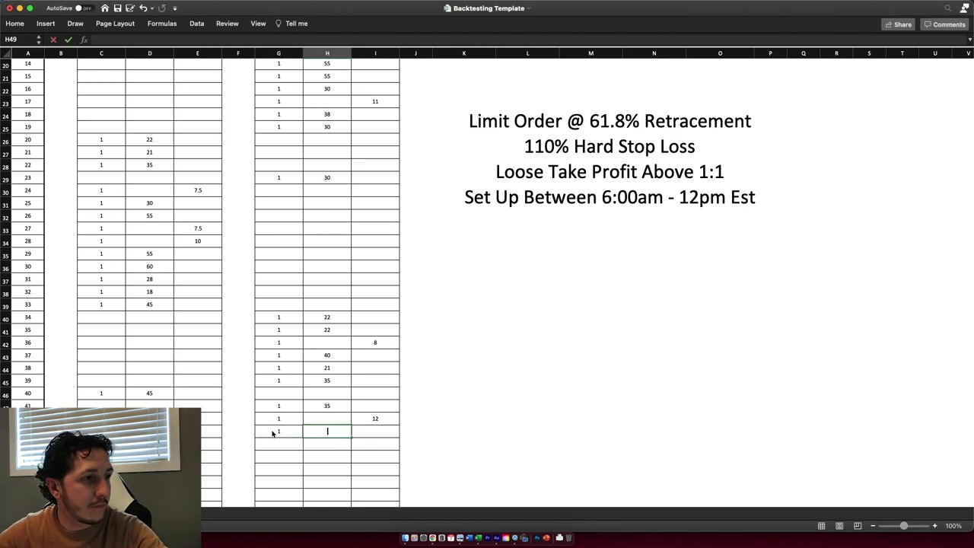
key("Tab")
key("Return")
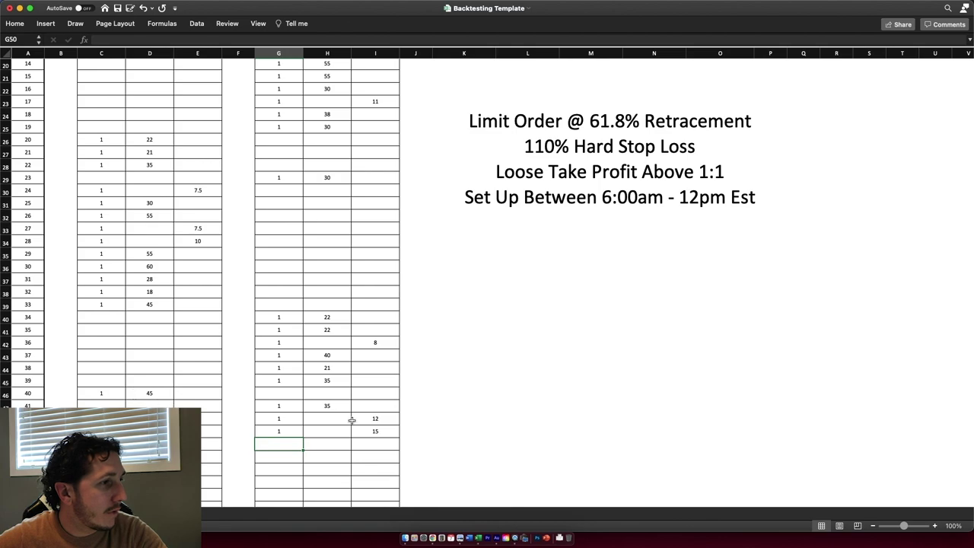
Review the two latest loss entries in I48:I49.
left_click(333, 406)
left_click_drag(383, 416, 383, 431)
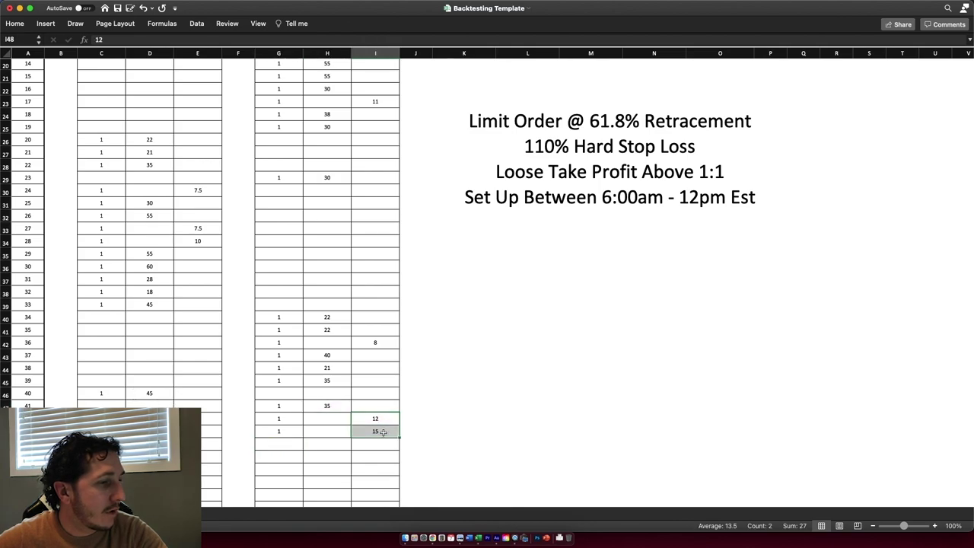
left_click(449, 375)
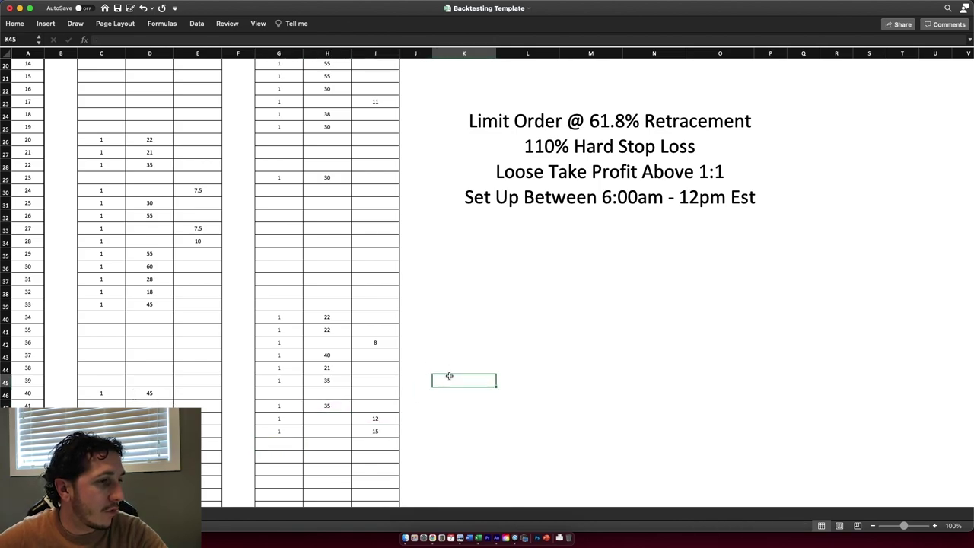
Return to the TradingView chart, play the replay into the 4 February session, pause it, and step forward to about 05:10.
key("ctrl+Left")
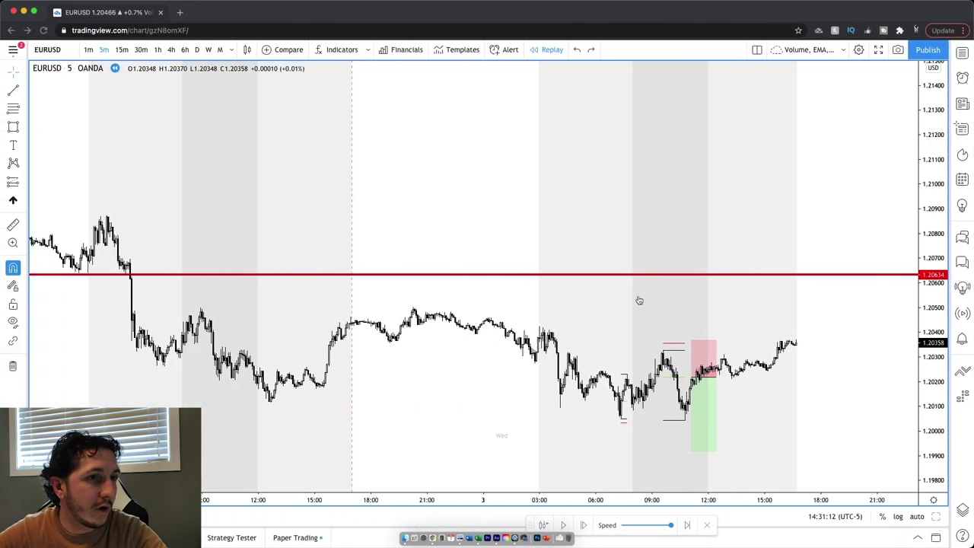
scroll(665, 333, "down", 3)
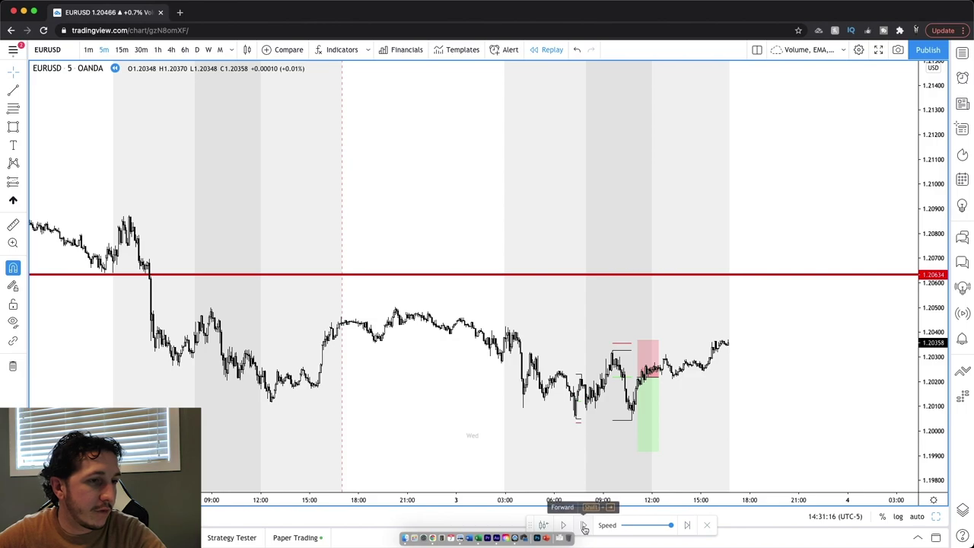
left_click(584, 526)
left_click(565, 526)
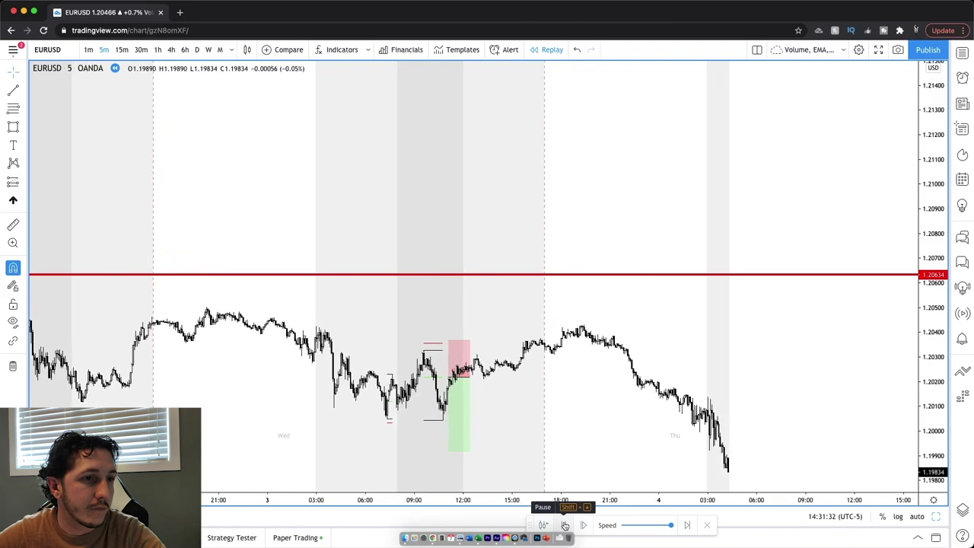
left_click(564, 524)
left_click(584, 525)
left_click(583, 525)
left_click(584, 525)
left_click(584, 524)
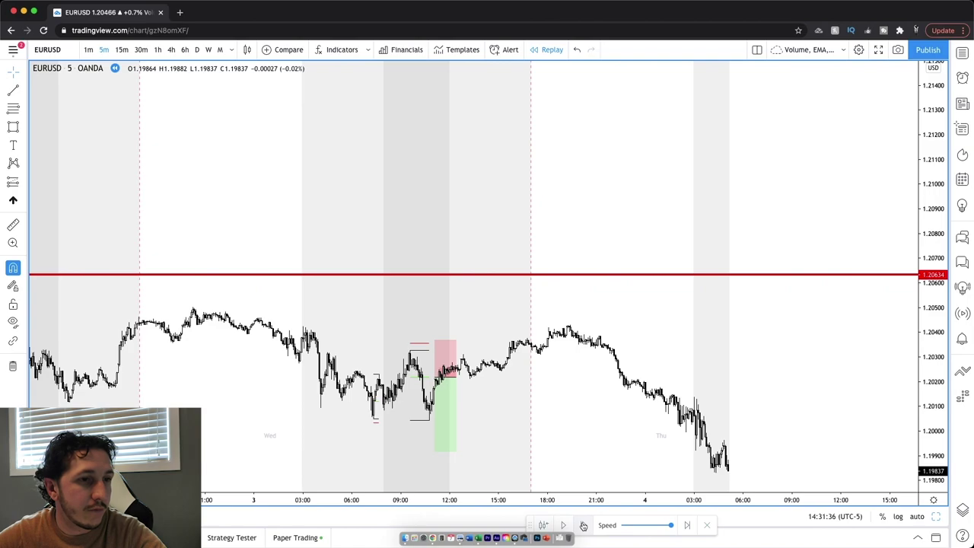
Step the replay forward candle by candle through the 4 February session to about 09:55.
left_click(583, 525)
left_click(583, 524)
left_click(584, 525)
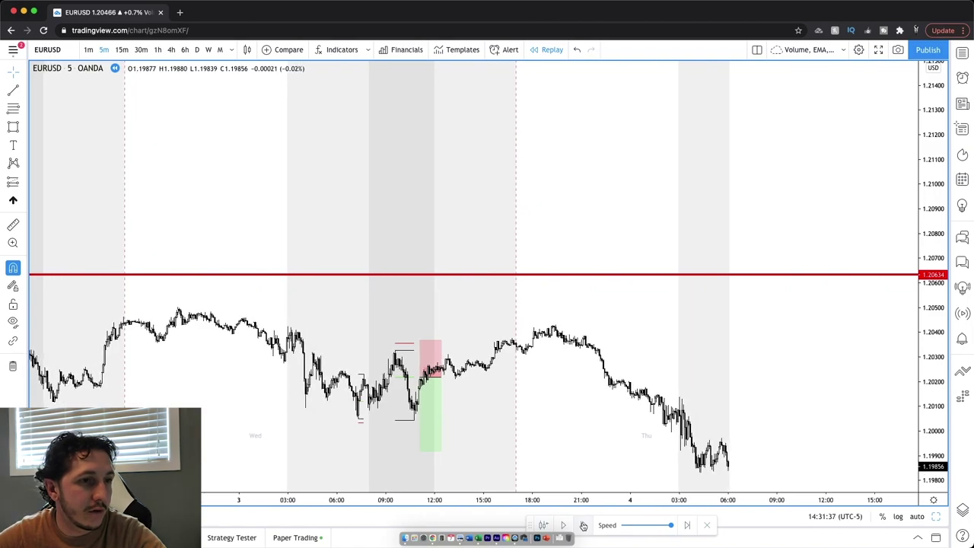
left_click(584, 525)
left_click(583, 524)
left_click(583, 525)
left_click(583, 525)
left_click(584, 525)
left_click(583, 525)
left_click(584, 524)
left_click(584, 524)
left_click(584, 525)
left_click(584, 525)
left_click(584, 525)
left_click(583, 525)
left_click(583, 525)
left_click(583, 525)
left_click(584, 525)
left_click(583, 524)
left_click(583, 525)
left_click(584, 525)
left_click(583, 524)
left_click(583, 525)
left_click(583, 525)
left_click(583, 524)
left_click(584, 524)
left_click(583, 525)
left_click(584, 525)
left_click(584, 525)
left_click(583, 525)
left_click(584, 525)
left_click(584, 525)
left_click(584, 525)
left_click(583, 525)
left_click(584, 525)
left_click(583, 525)
left_click(584, 525)
left_click(583, 525)
left_click(583, 525)
left_click(583, 525)
left_click(584, 525)
left_click(584, 525)
left_click(584, 525)
left_click(584, 524)
left_click(583, 524)
left_click(583, 525)
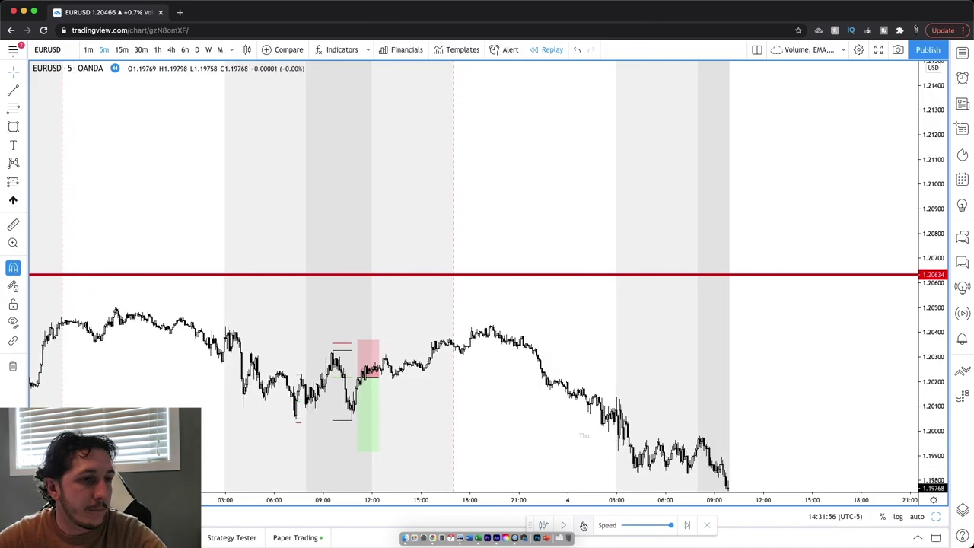
Reset the chart's price scaling and step the replay on to about 10:55 on 4 February.
scroll(711, 420, "up", 2)
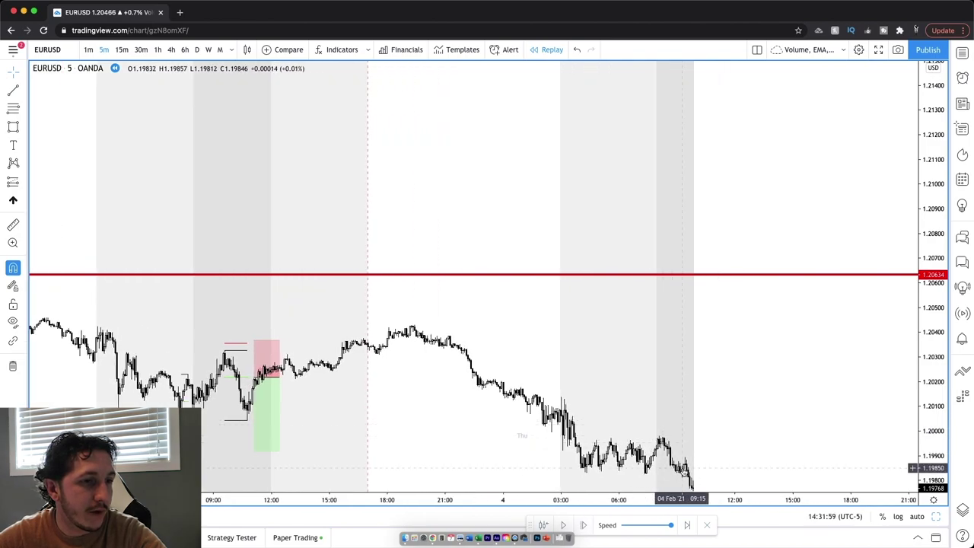
left_click(583, 526)
left_click(583, 526)
left_click(584, 525)
left_click(583, 526)
left_click(584, 526)
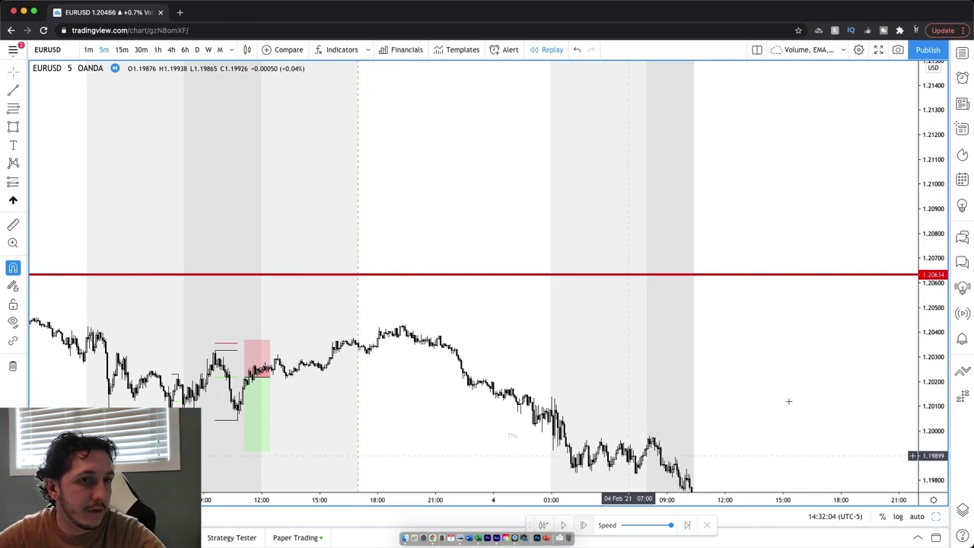
key("alt+r")
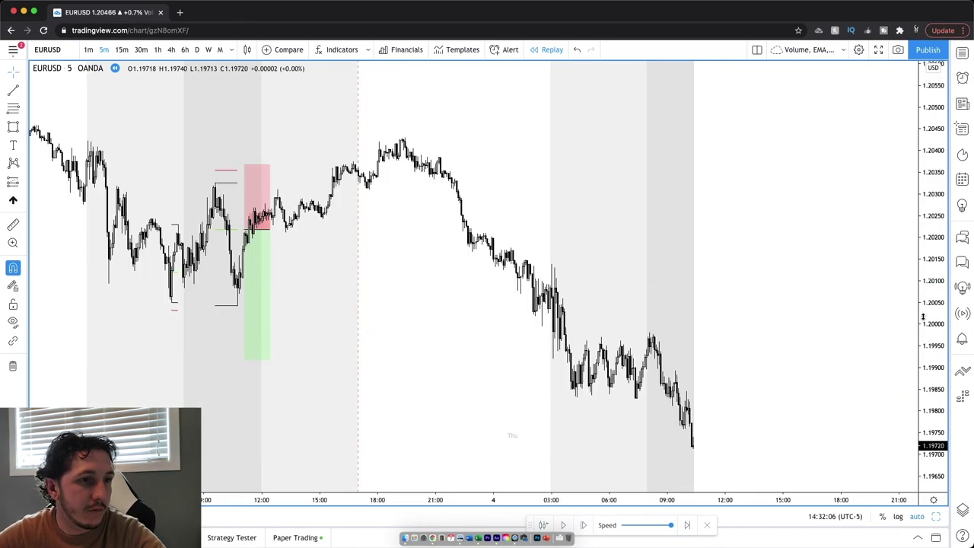
left_click(581, 525)
left_click(581, 526)
left_click(581, 526)
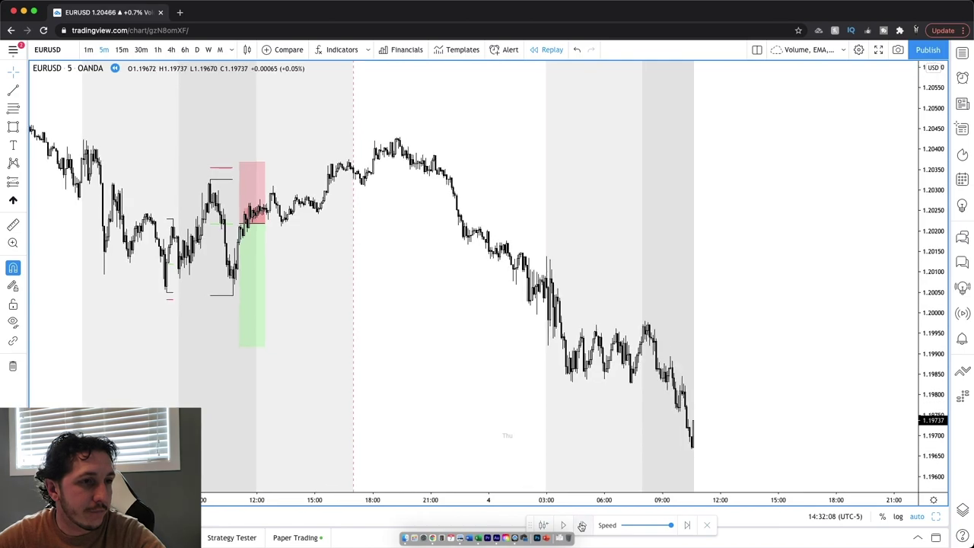
left_click(581, 525)
left_click(581, 526)
left_click(581, 526)
left_click(581, 526)
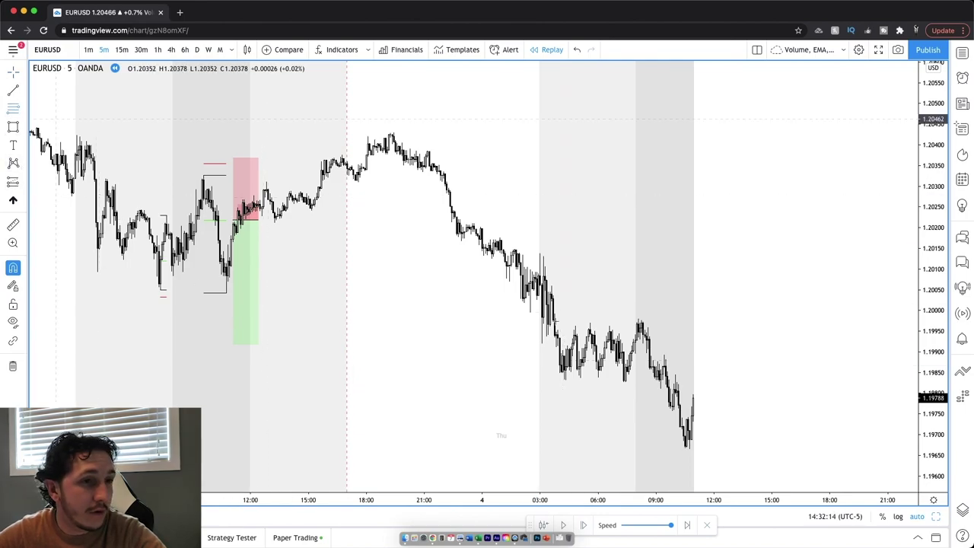
Draw a Fibonacci retracement from the 08:05 high to the 10:45 low and place a short position at 1.19861 with its stop at 1.20011.
mouse_move(637, 313)
left_mouse_down()
mouse_move(717, 456)
mouse_move(689, 448)
left_mouse_up()
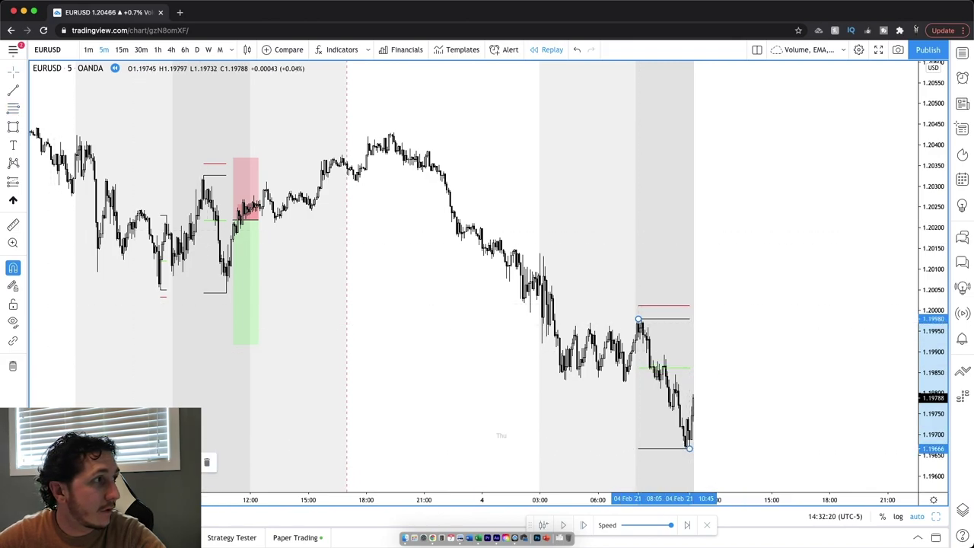
left_click(20, 184)
left_click(65, 202)
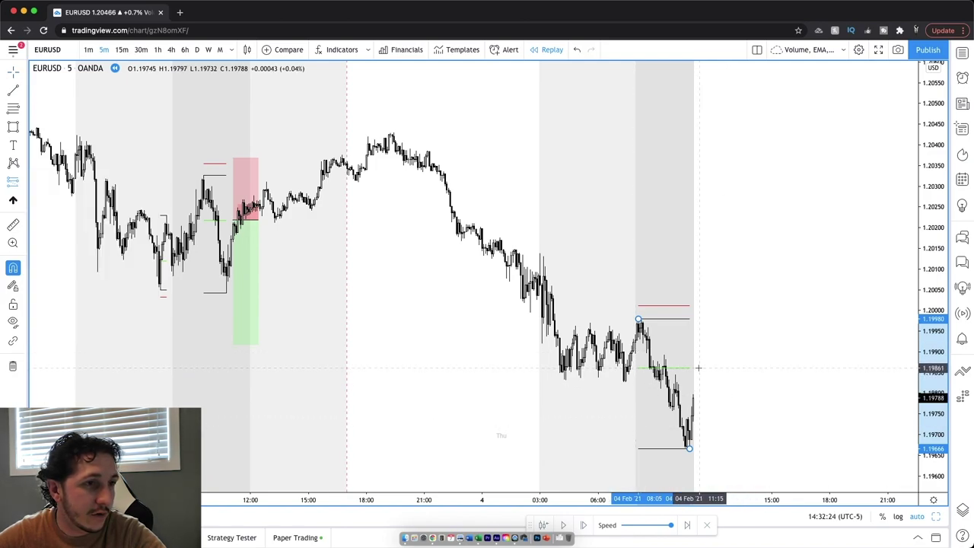
left_click(698, 303)
left_click_drag(699, 303, 699, 305)
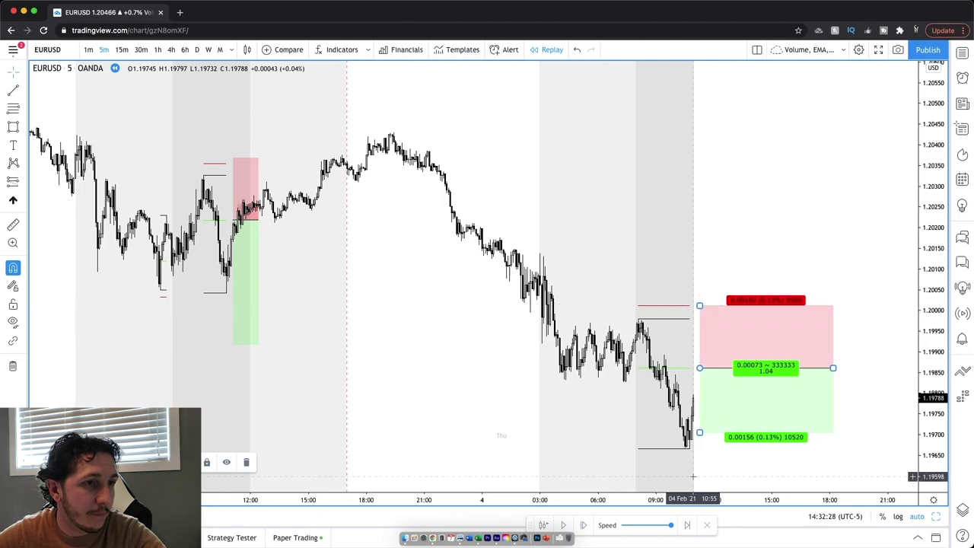
Set the short position's profit level to 300 ticks.
double_click(743, 398)
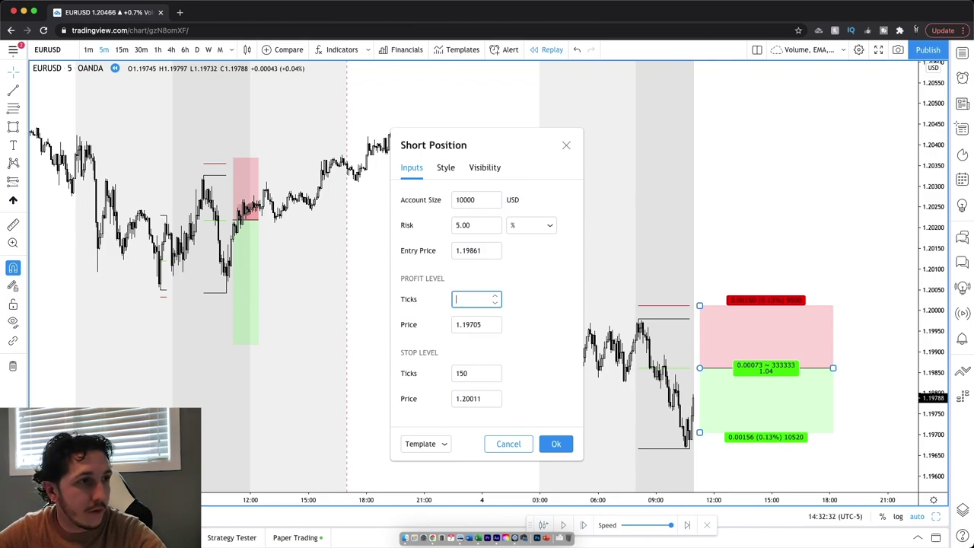
left_click(531, 410)
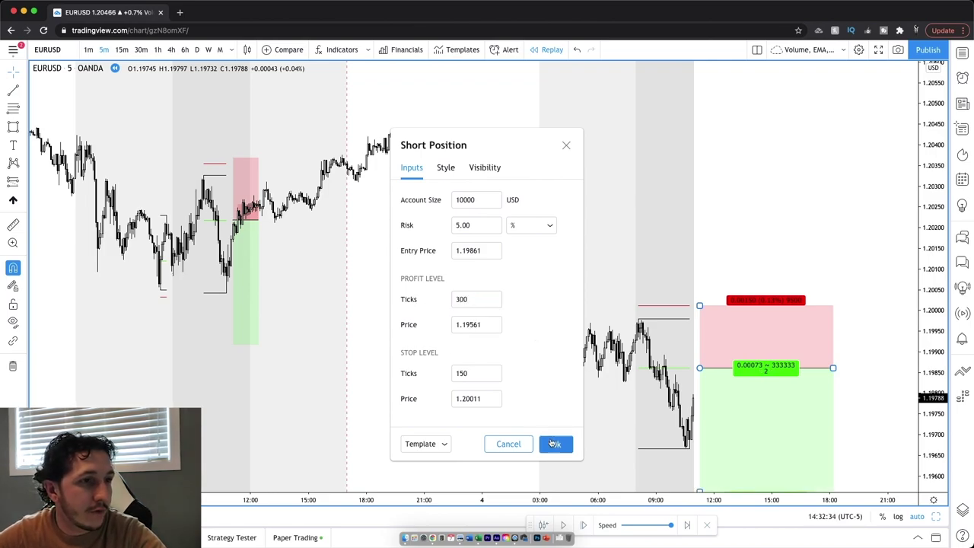
left_click(552, 443)
Play the replay past the 17:00 session end on 4 February and pause it at about 18:35.
scroll(659, 243, "down", 2)
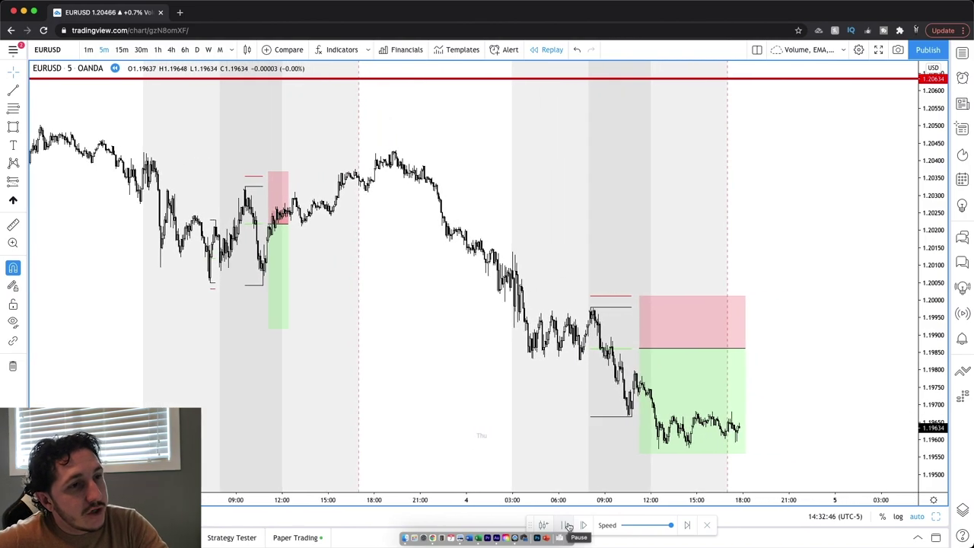
left_click(568, 525)
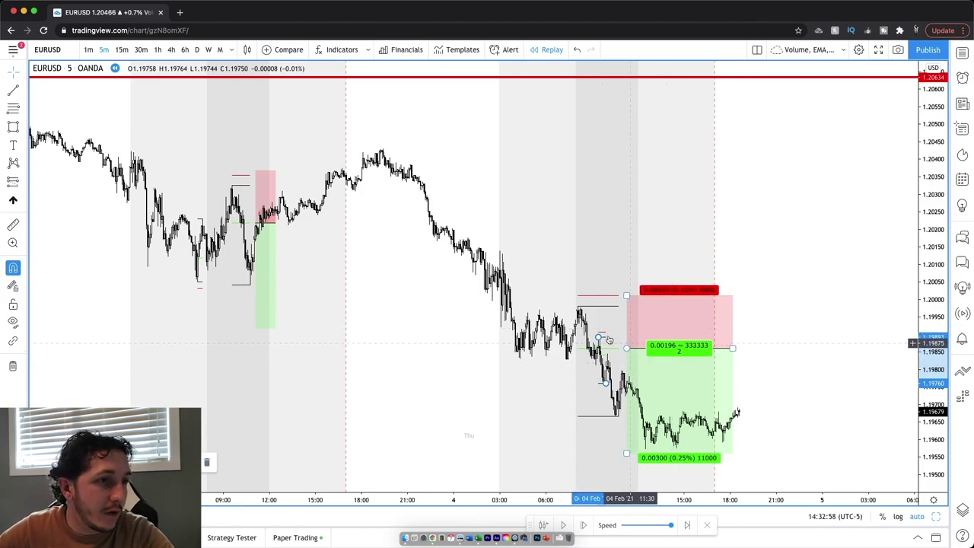
Undo the short position and the 08:05 retracement, and draw a smaller retracement from 1.19893 down to 1.19758.
key("super+z")
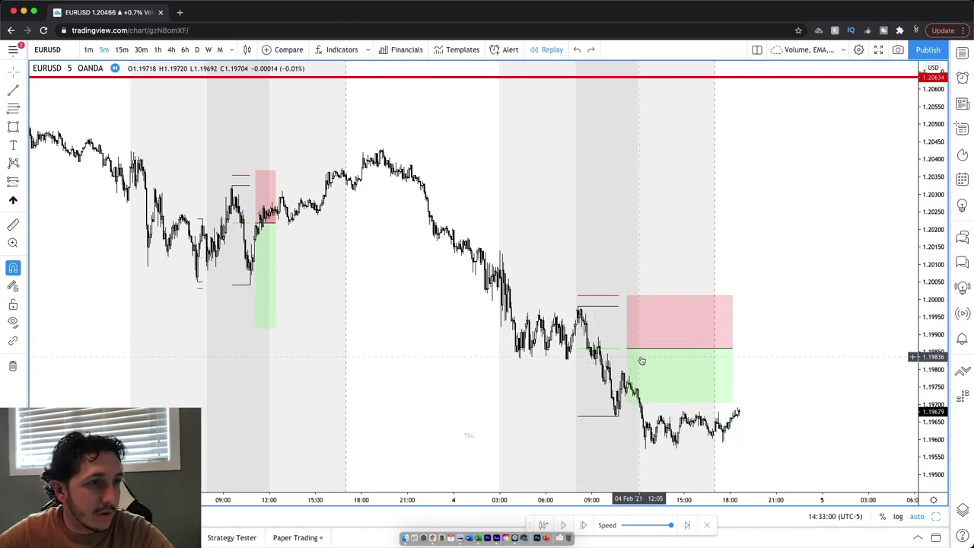
key("super+z")
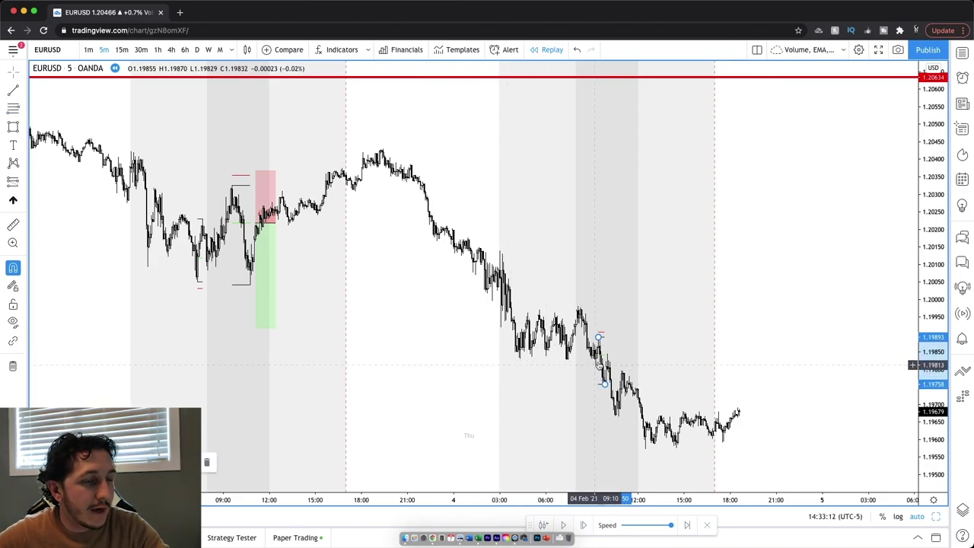
Place a short position at the small retracement's 61.8% level near 1.19840, with its stop at about 1.19910 and its target at 200 ticks.
scroll(596, 361, "up", 5)
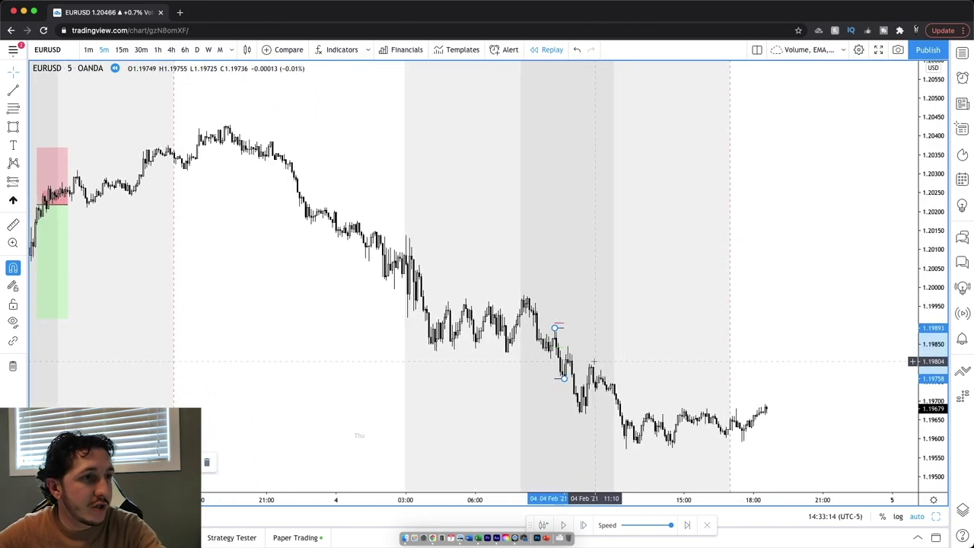
scroll(595, 360, "up", 3)
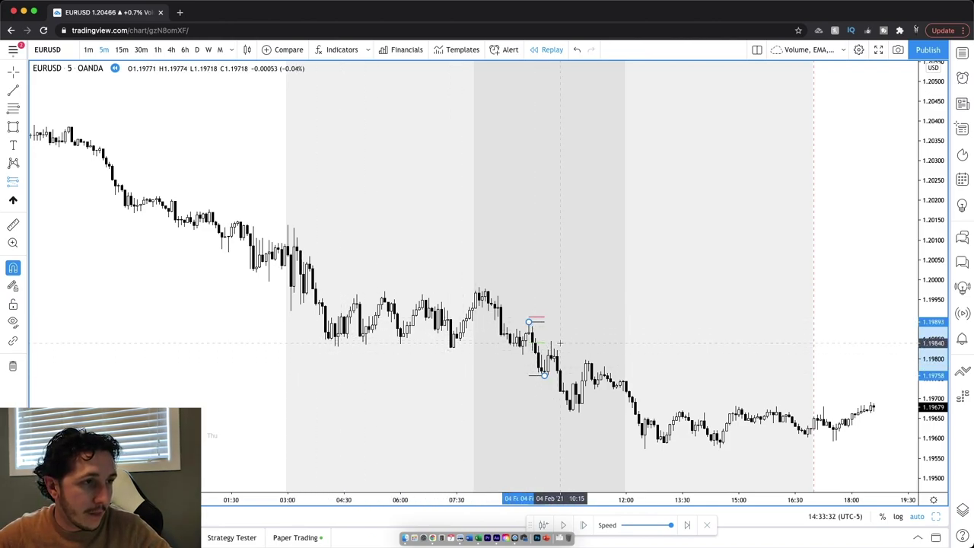
left_click(562, 343)
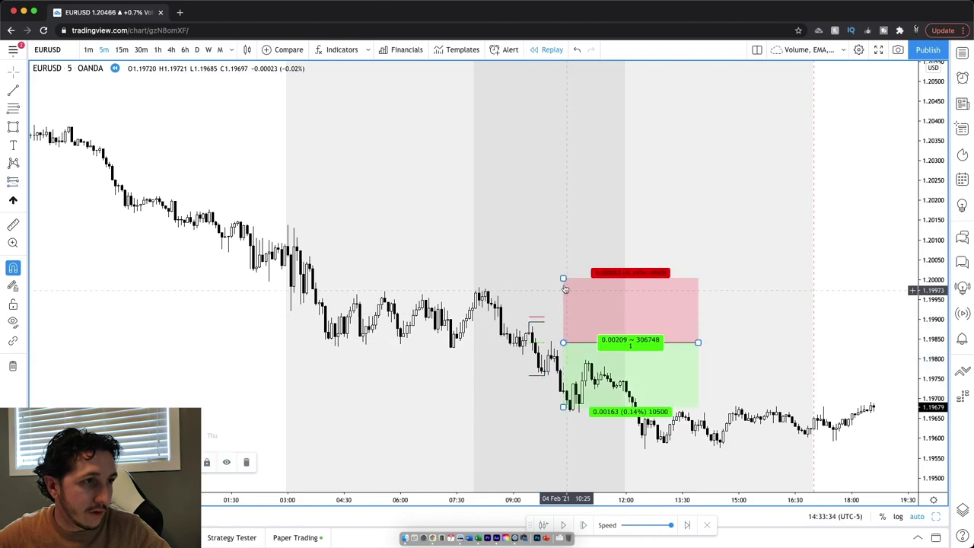
left_click_drag(563, 276, 560, 314)
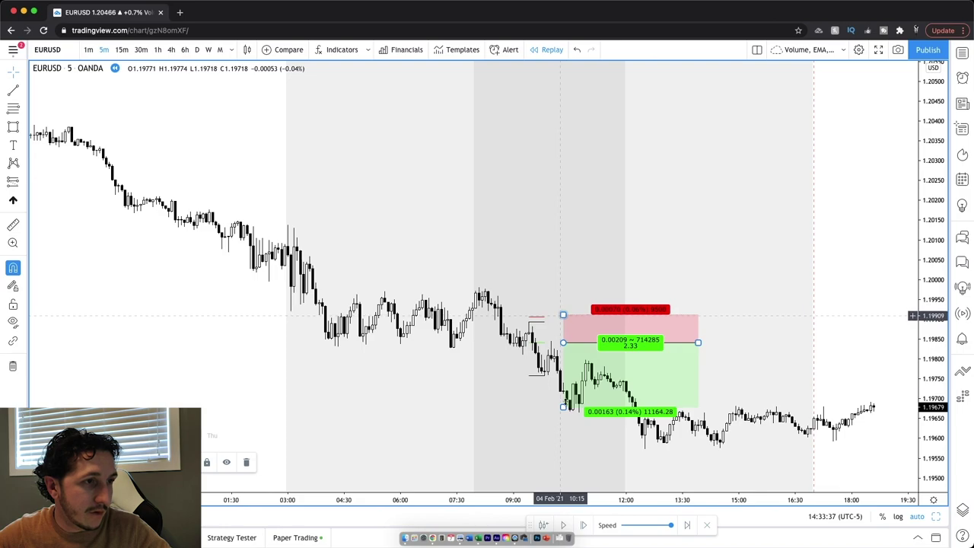
left_click_drag(563, 407, 544, 421)
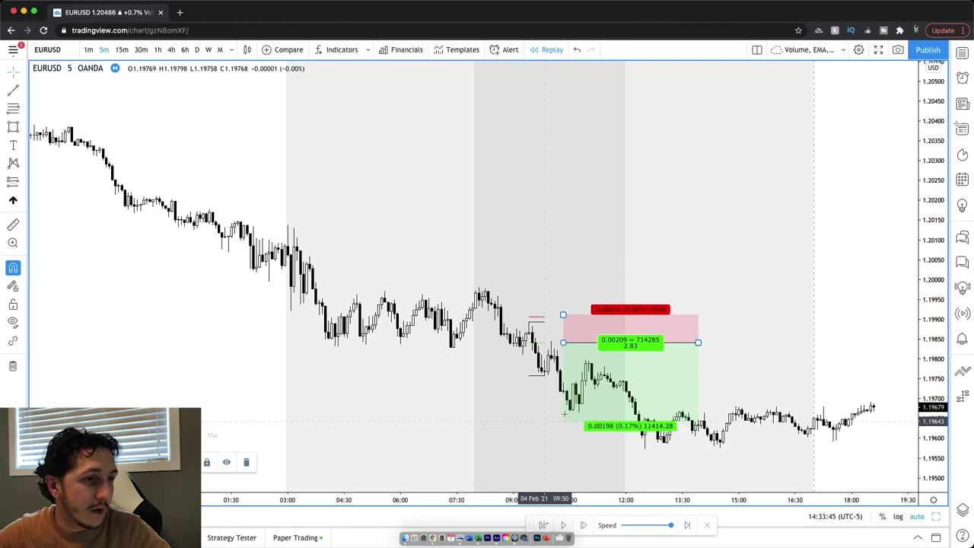
double_click(607, 404)
left_click(498, 295)
key("Return")
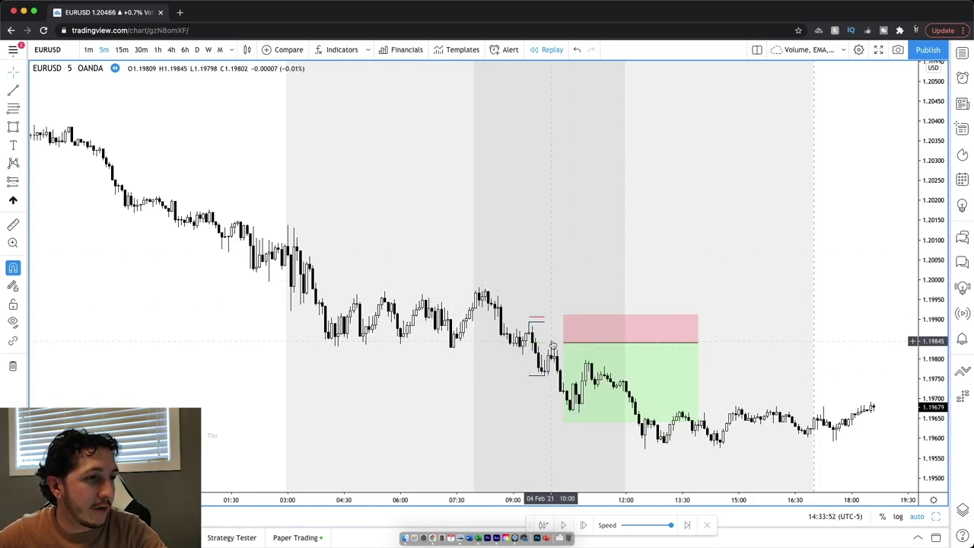
Delete the trial short position and the small retracement beside it.
left_click(587, 342)
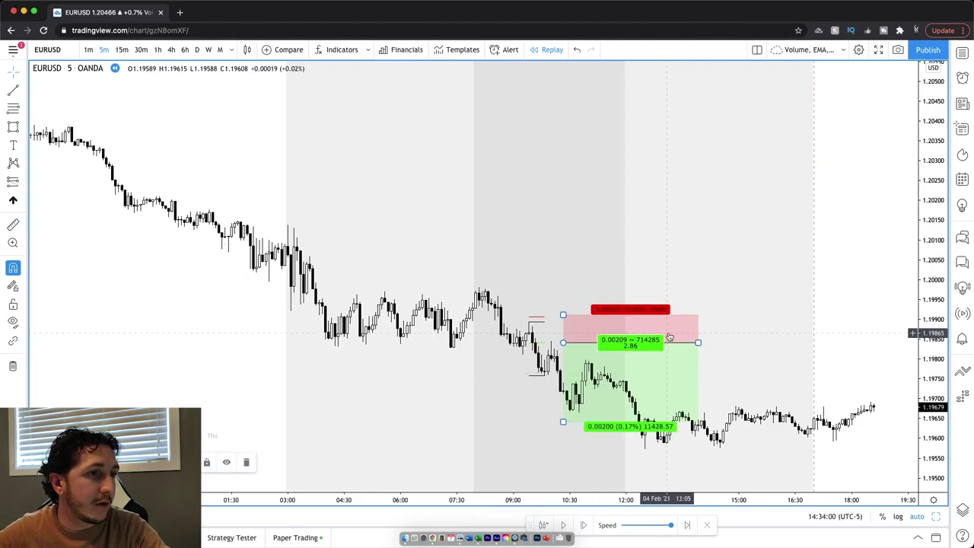
key("Delete")
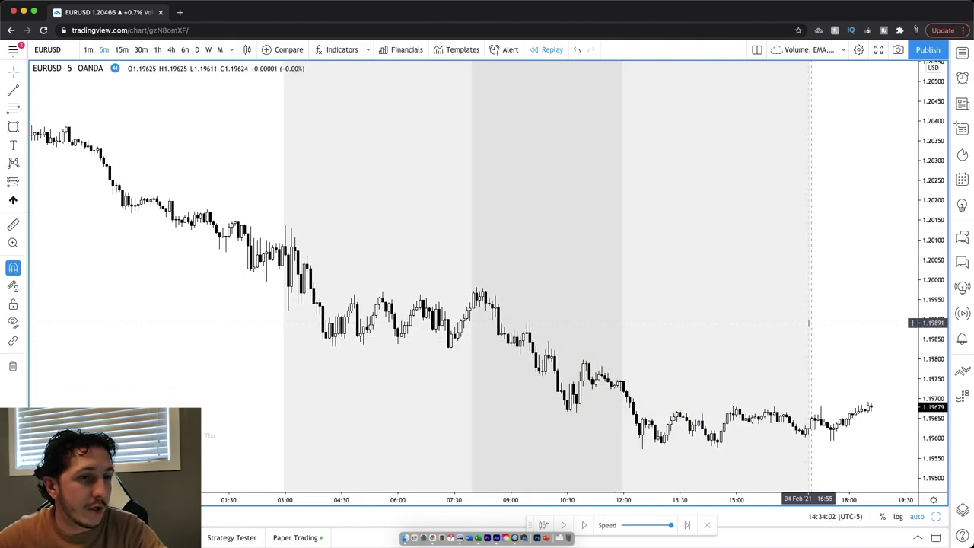
Play the replay further into the evening of 4 February and pause it at about 20:25.
scroll(808, 322, "down", 5)
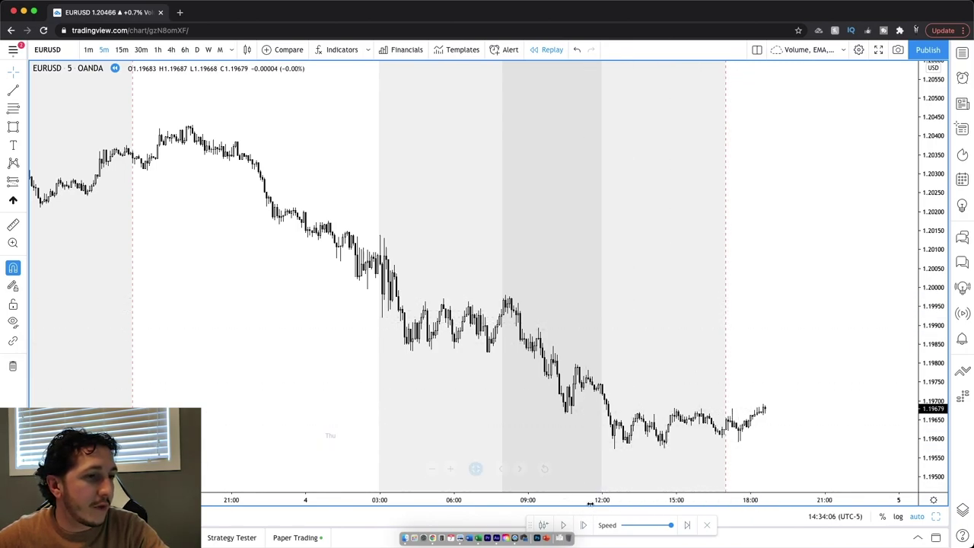
left_click(582, 533)
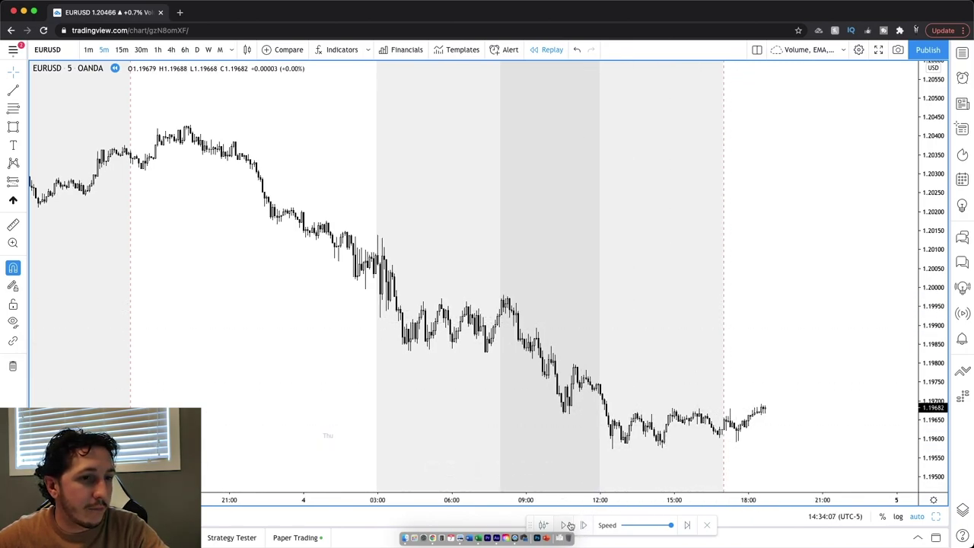
left_click(567, 525)
left_click(563, 525)
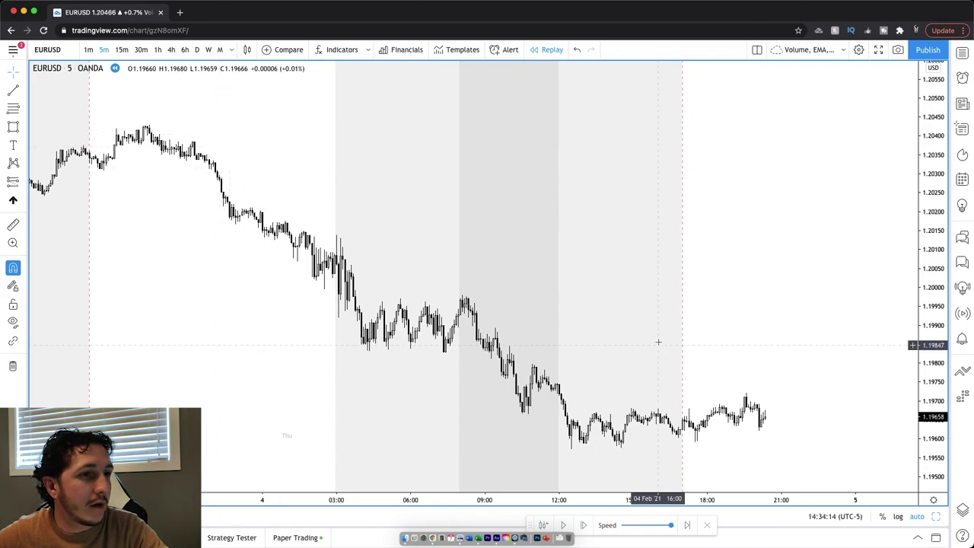
Check the strategy rules and trade log in Excel, then return to the TradingView chart and review the 3 and 4 February sessions.
key("ctrl+Right")
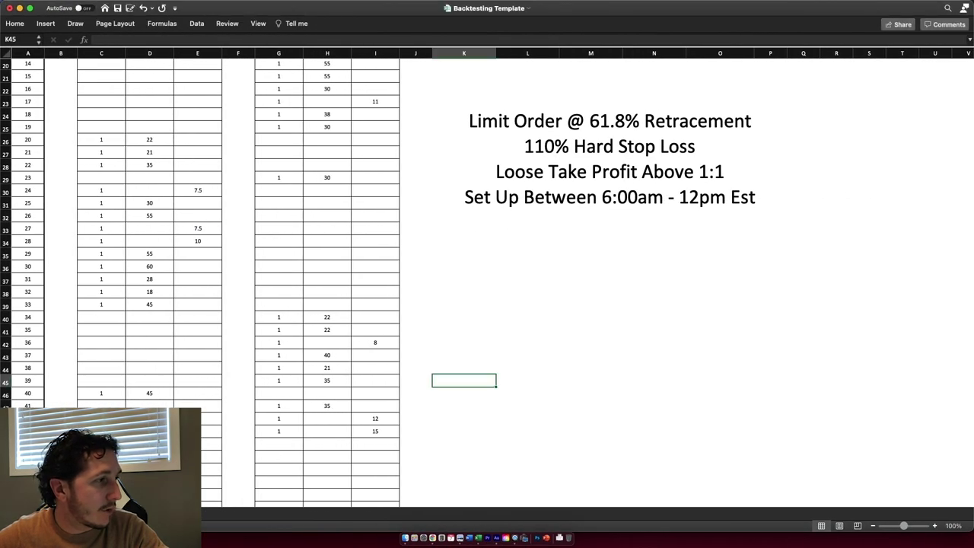
key("ctrl+Left")
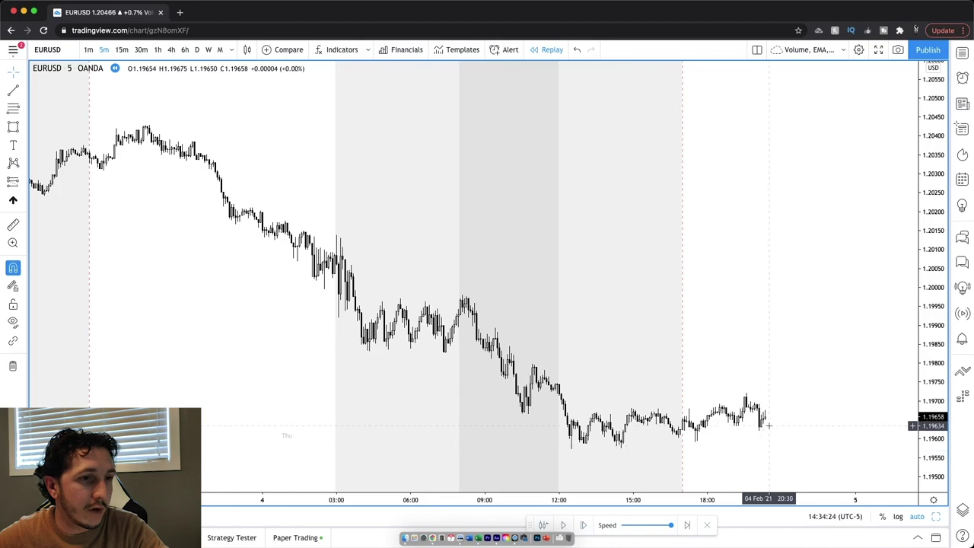
scroll(760, 355, "down", 4)
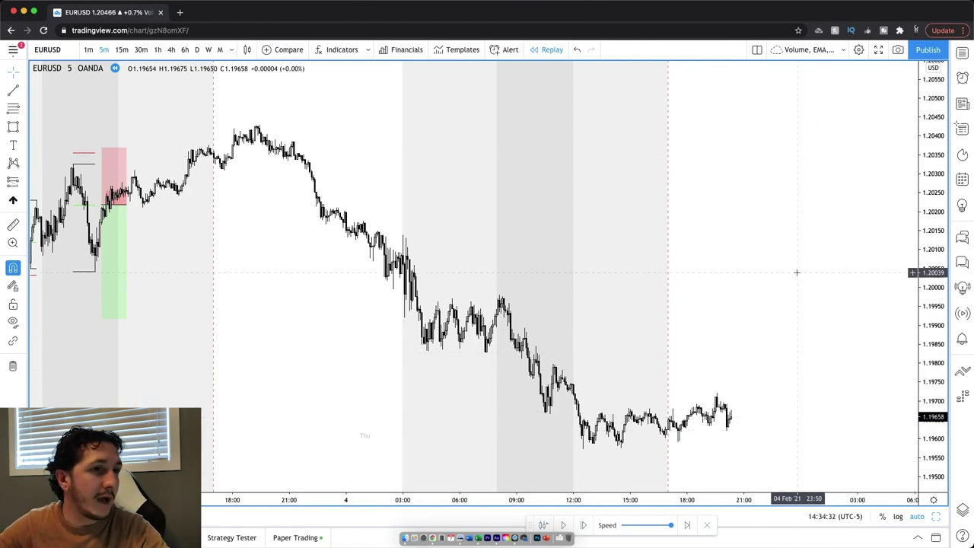
scroll(619, 256, "left", 10)
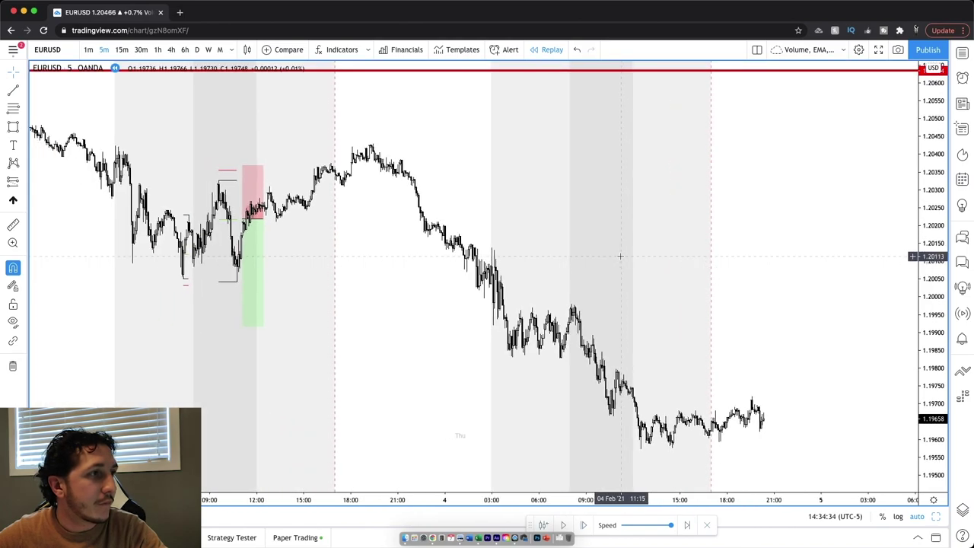
Switch to the Backtesting Template workbook in Excel and review the trade log and the summary statistics above the strategy rules.
key("ctrl+Right")
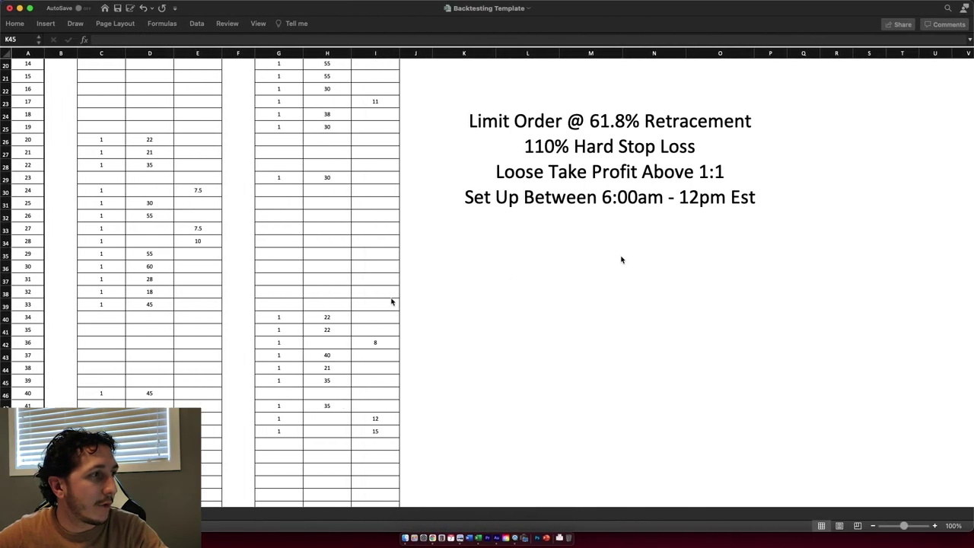
scroll(202, 160, "down", 5)
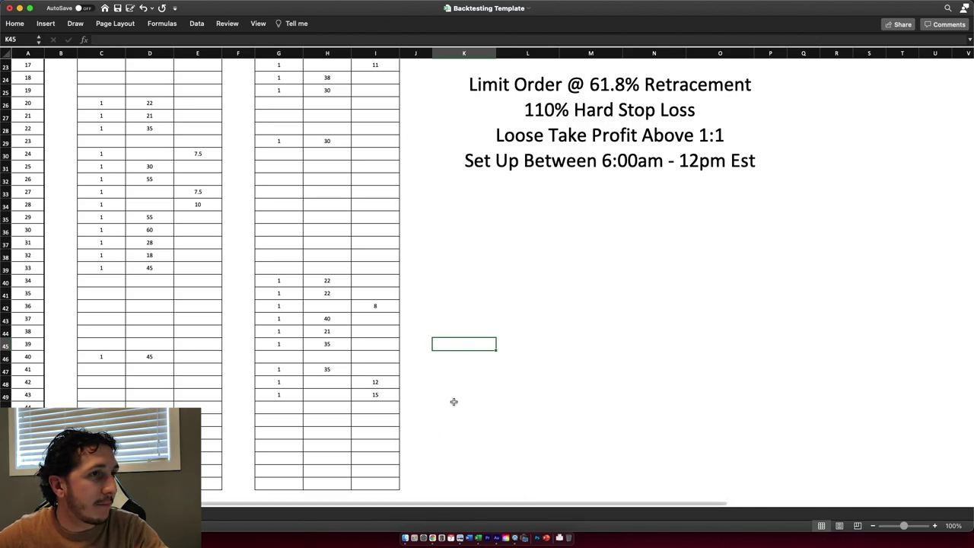
scroll(546, 277, "up", 10)
scroll(607, 209, "up", 3)
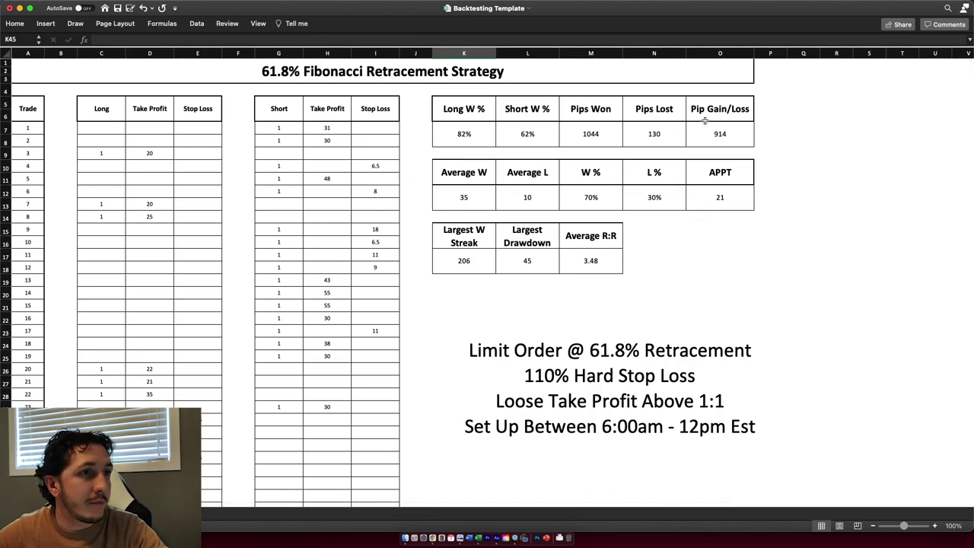
left_click(814, 238)
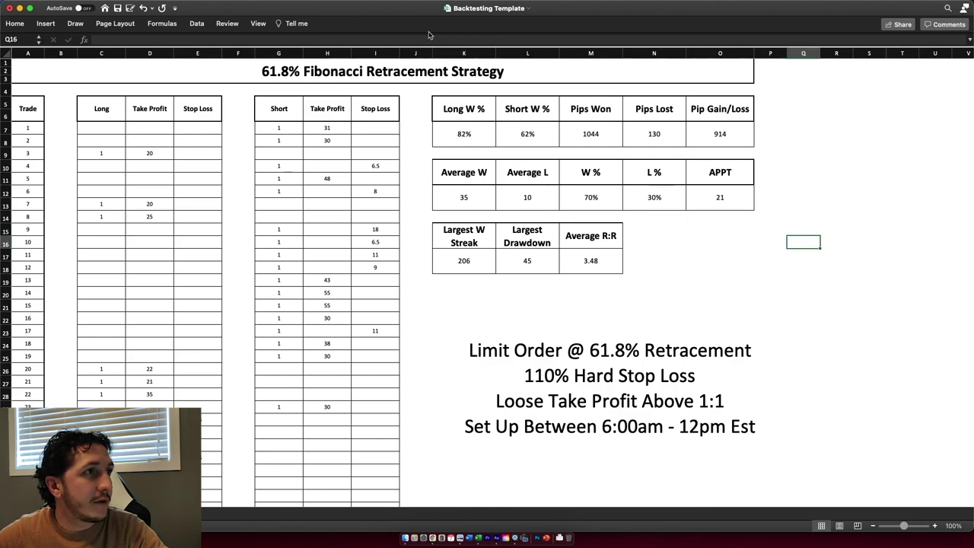